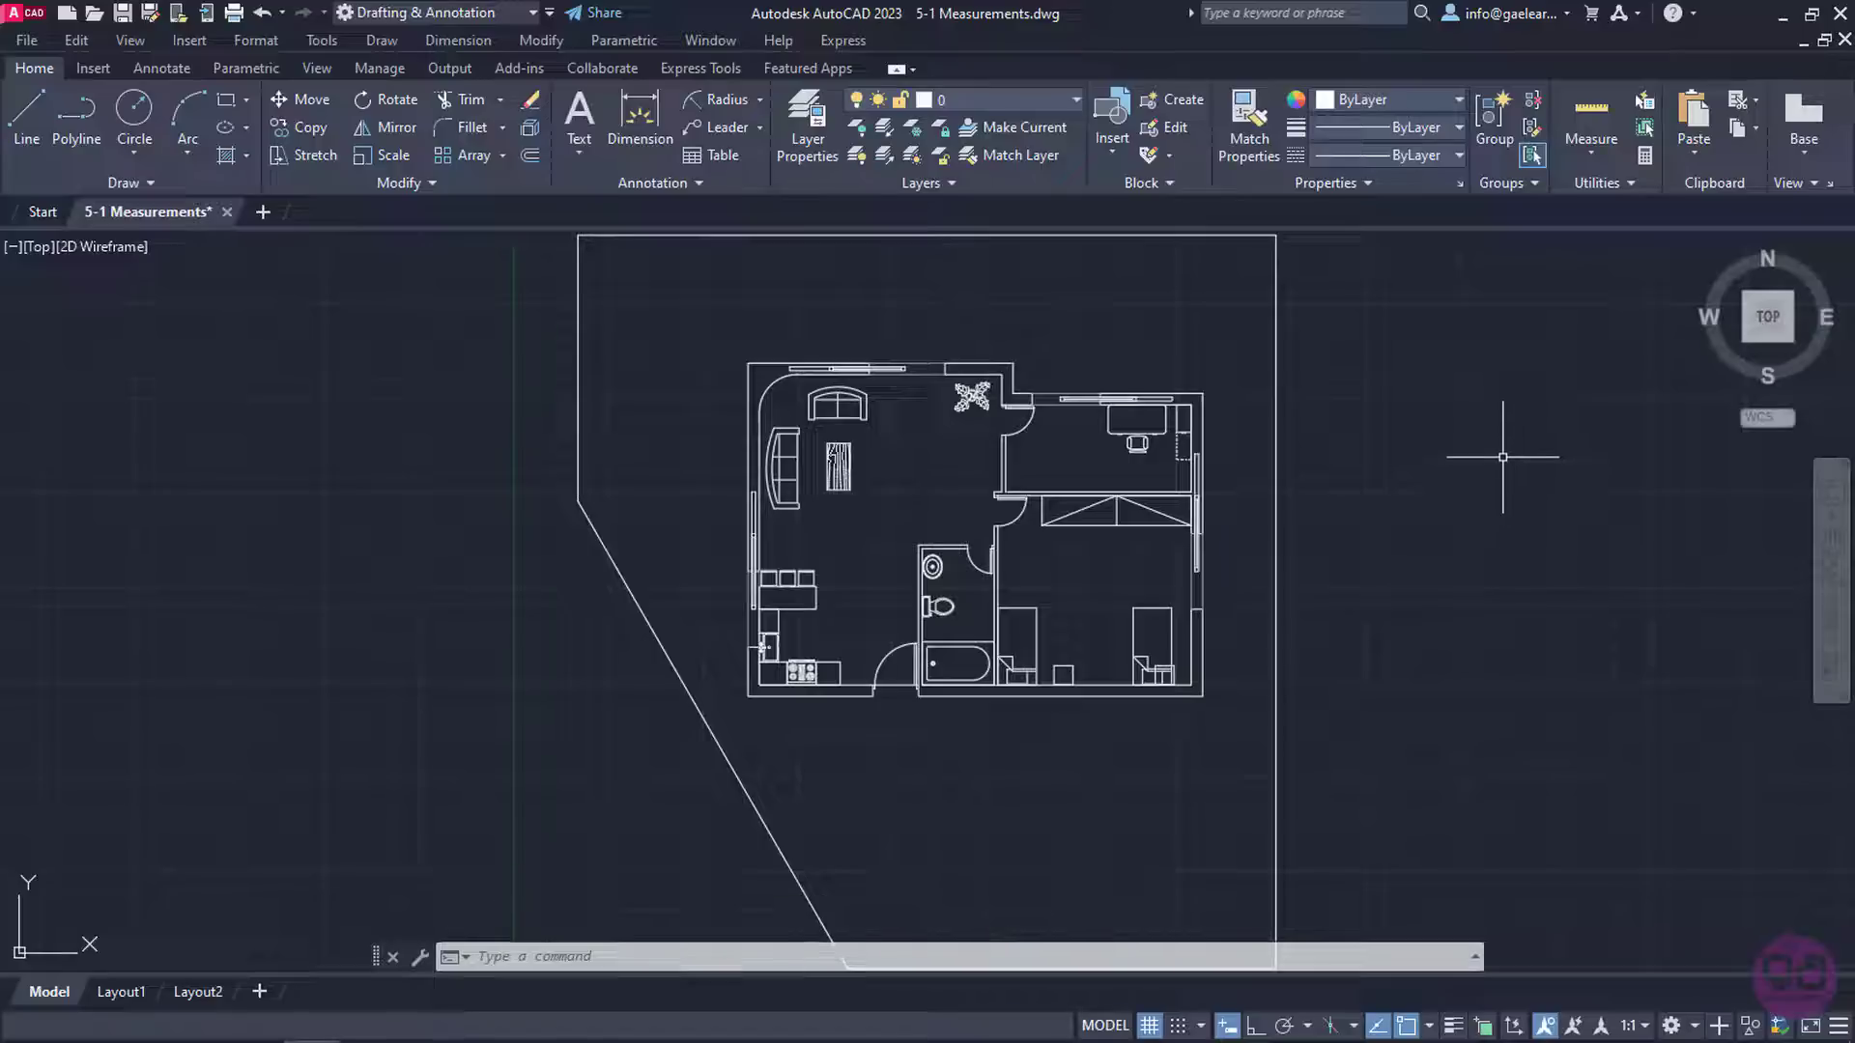
Preview quick measurements across the bedroom and plan walls (e.g. 5.1000, 6.2000), then cancel
{"action": "left_click", "coordinate": [1592, 155]}
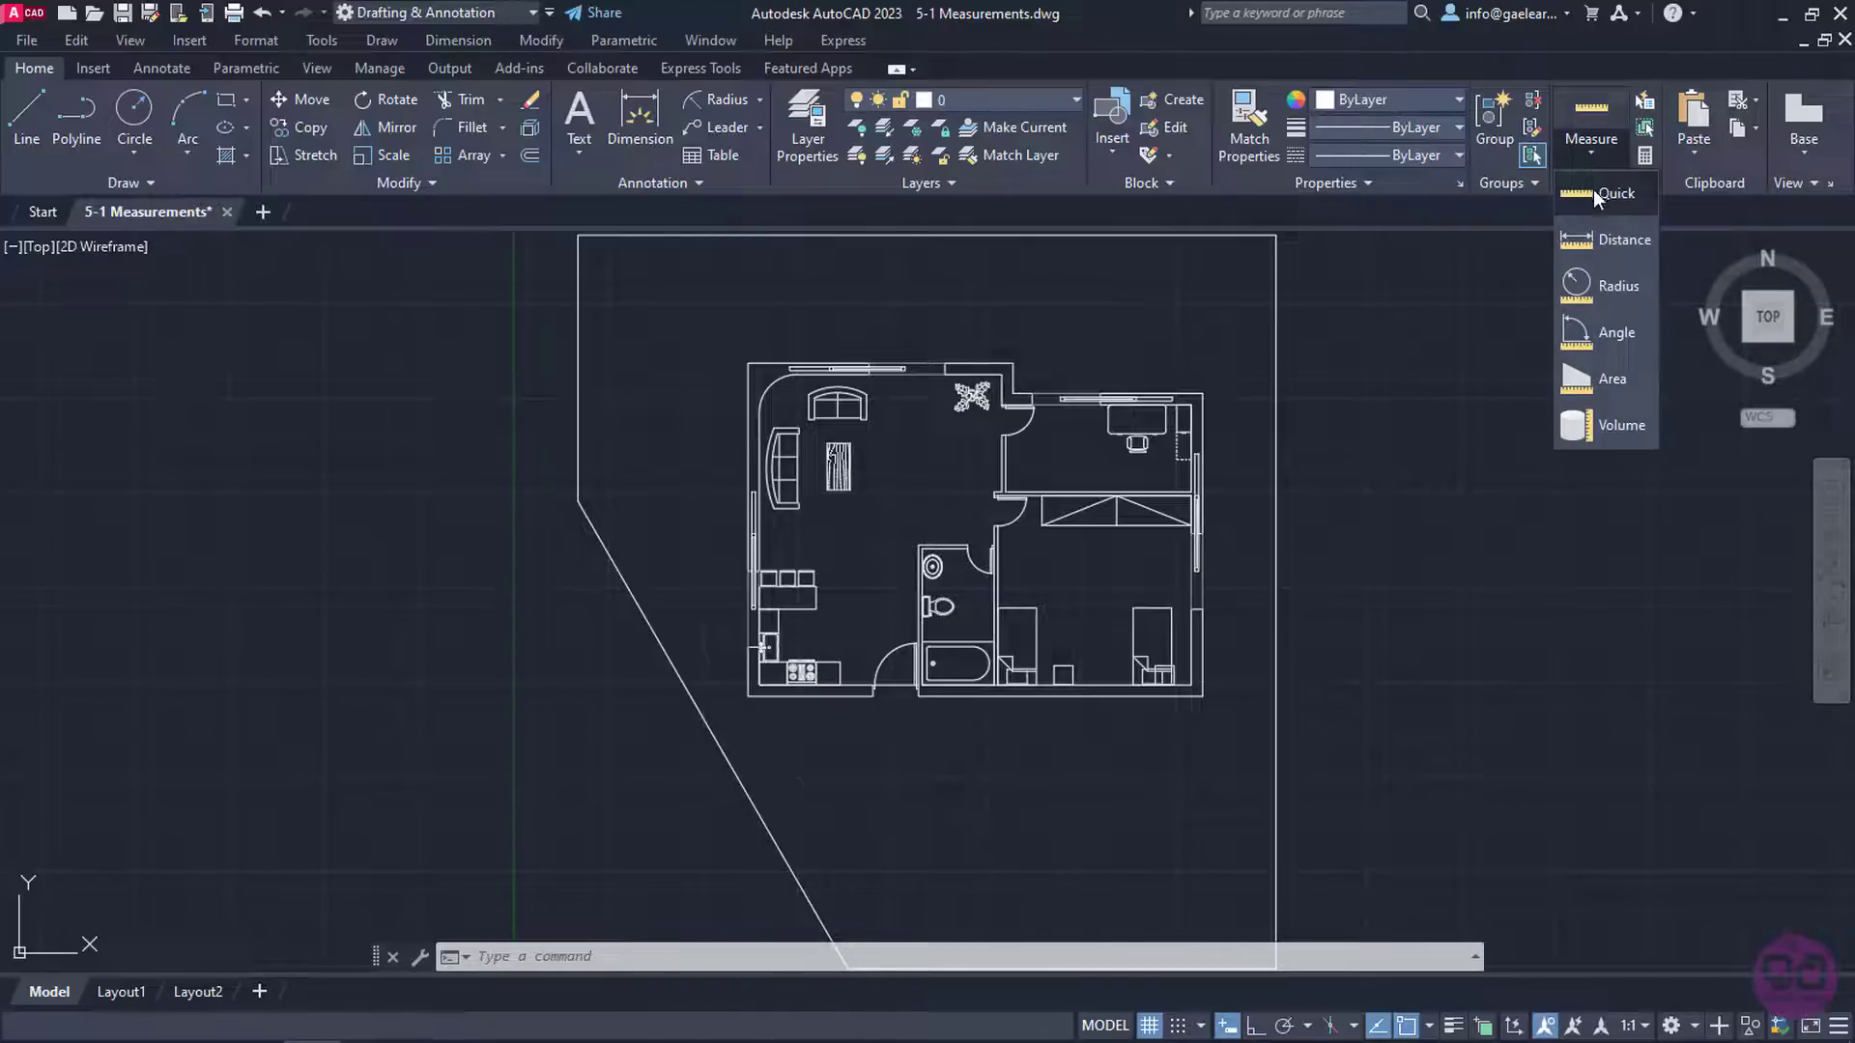
{"action": "left_click", "coordinate": [1592, 193]}
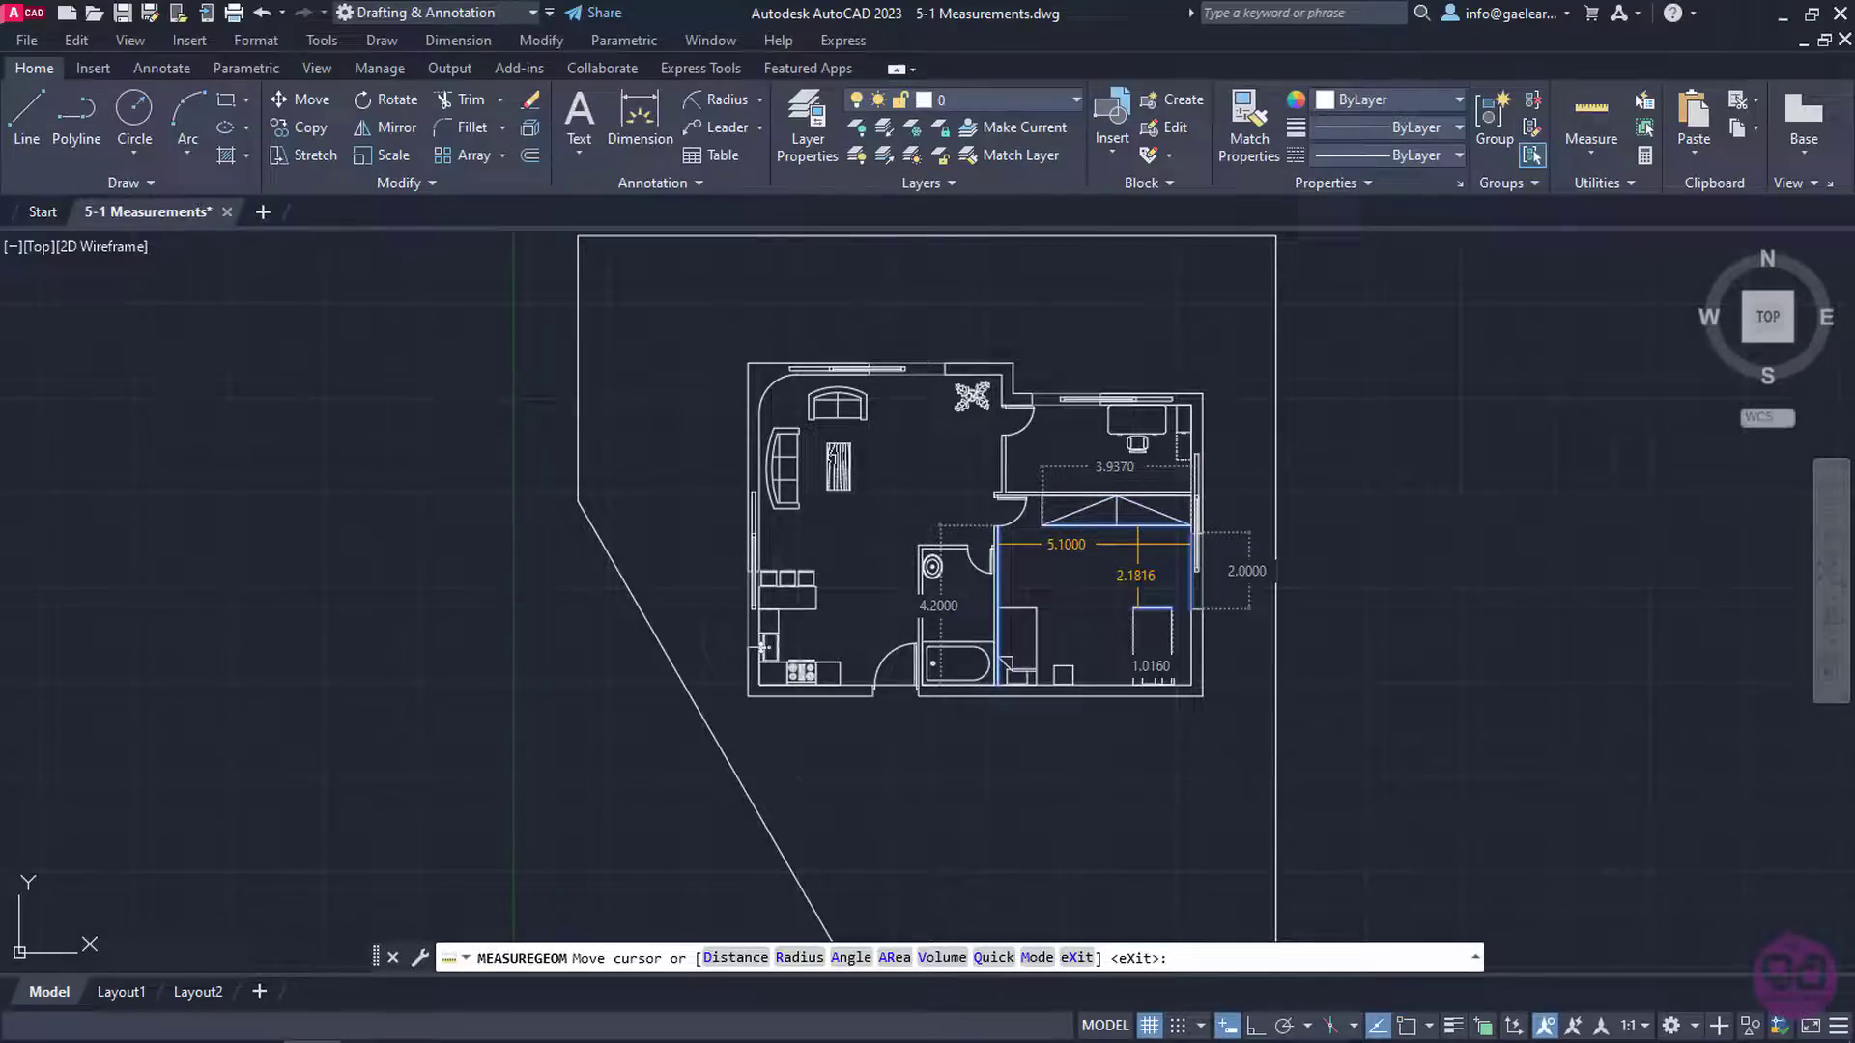
{"action": "key", "text": "Escape"}
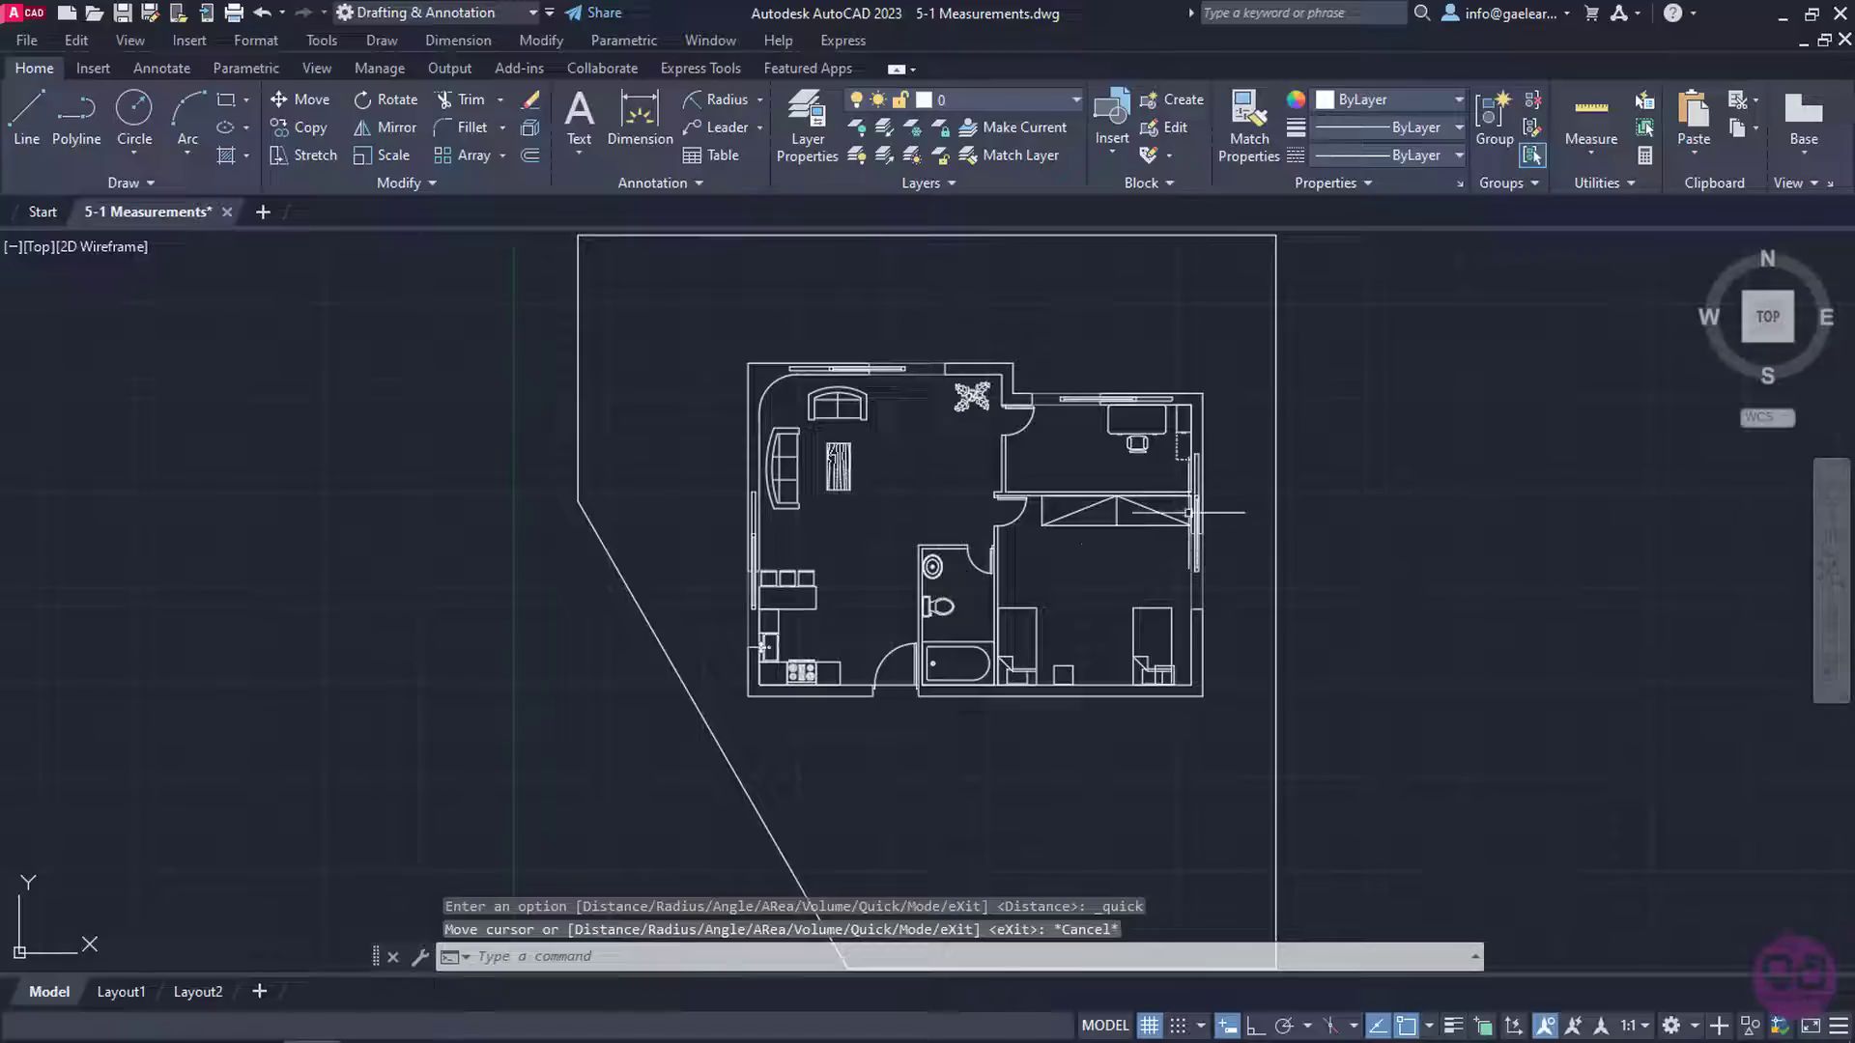
Measure the wall between the top-right room and the bedroom with Distance: 5.2000 along X
{"action": "left_click", "coordinate": [1598, 160]}
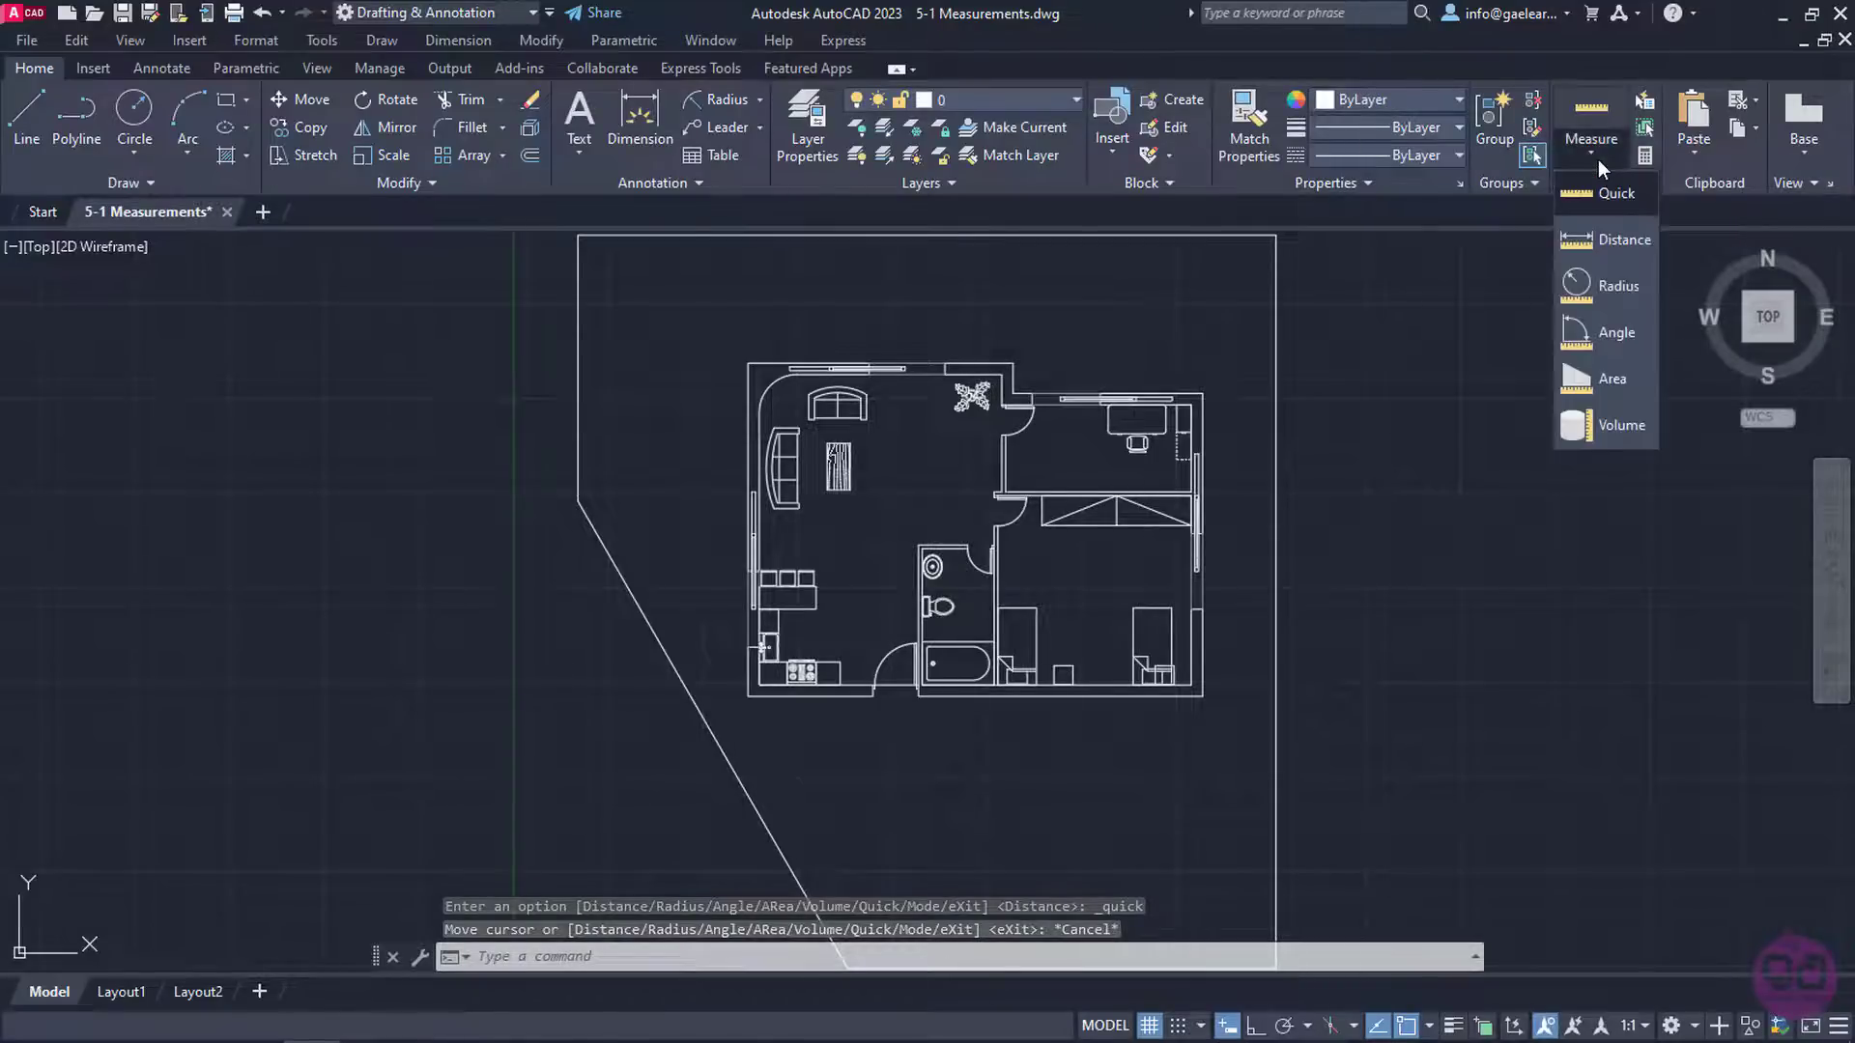
{"action": "left_click", "coordinate": [1603, 246]}
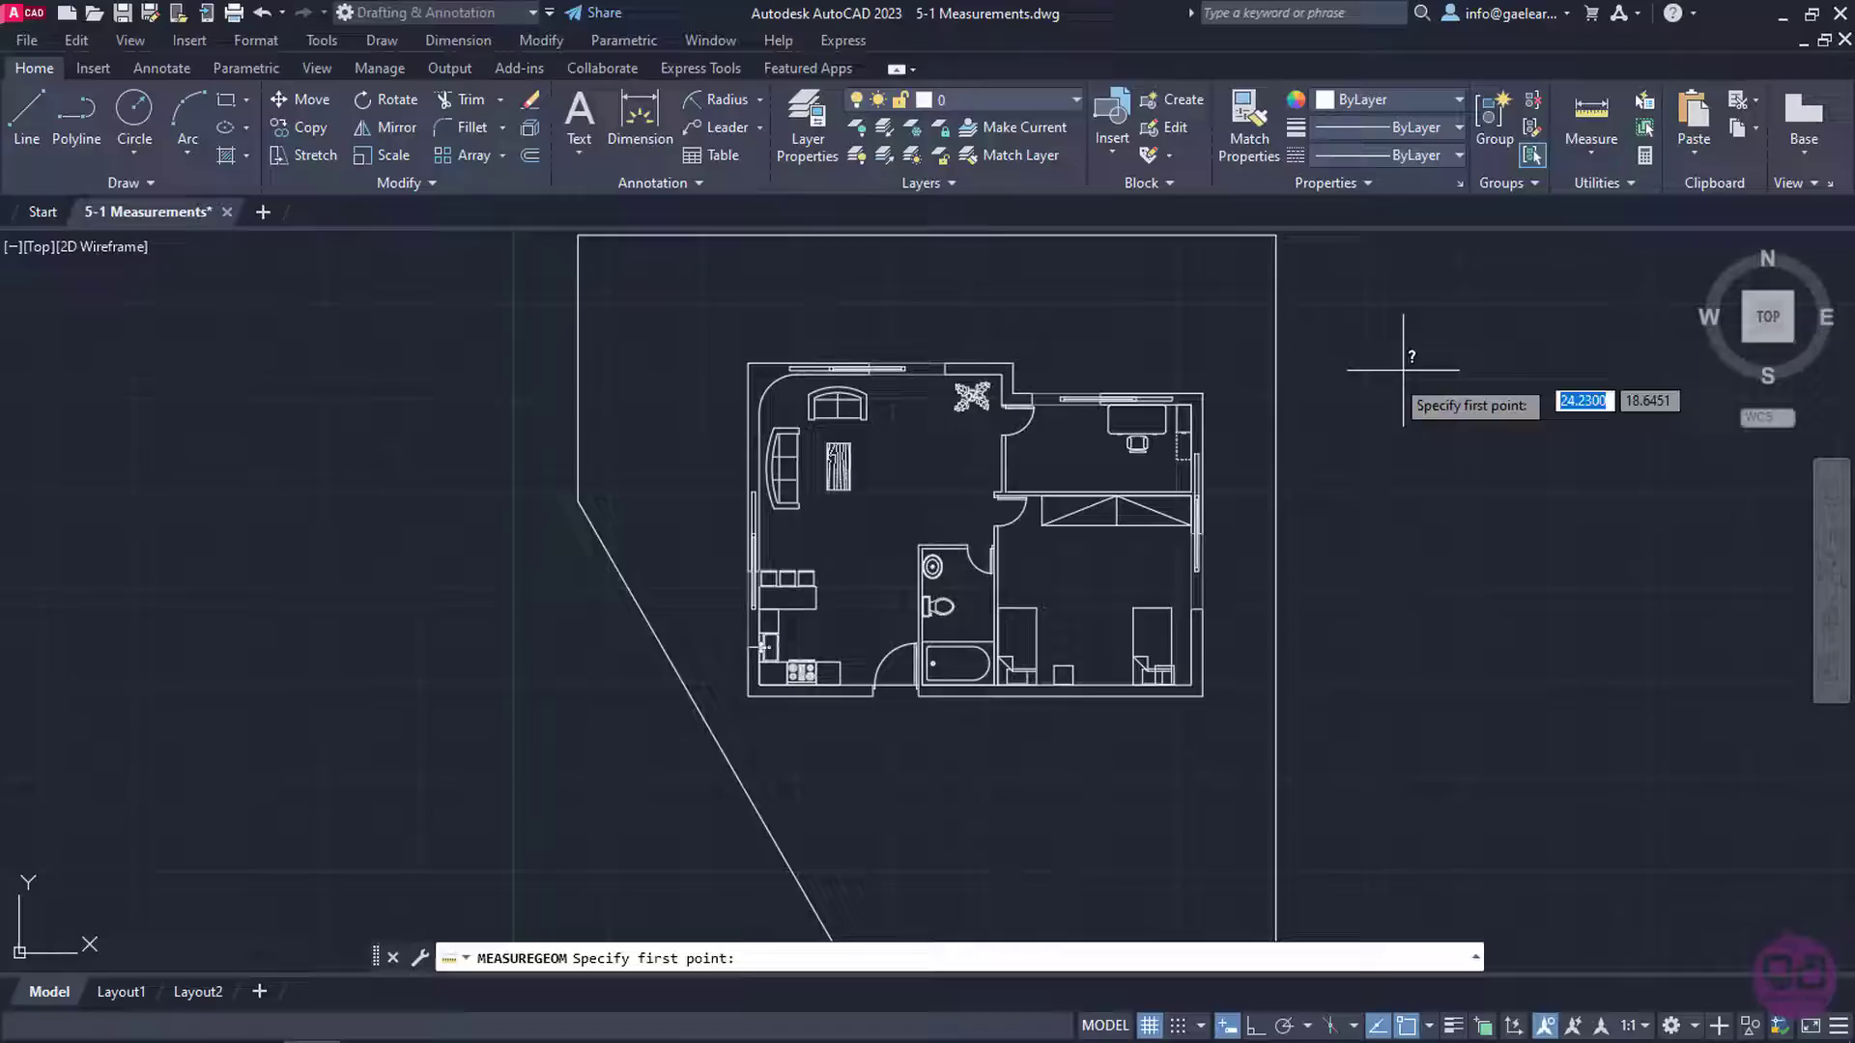
{"action": "scroll", "coordinate": [1181, 455], "scroll_direction": "up", "scroll_amount": 5}
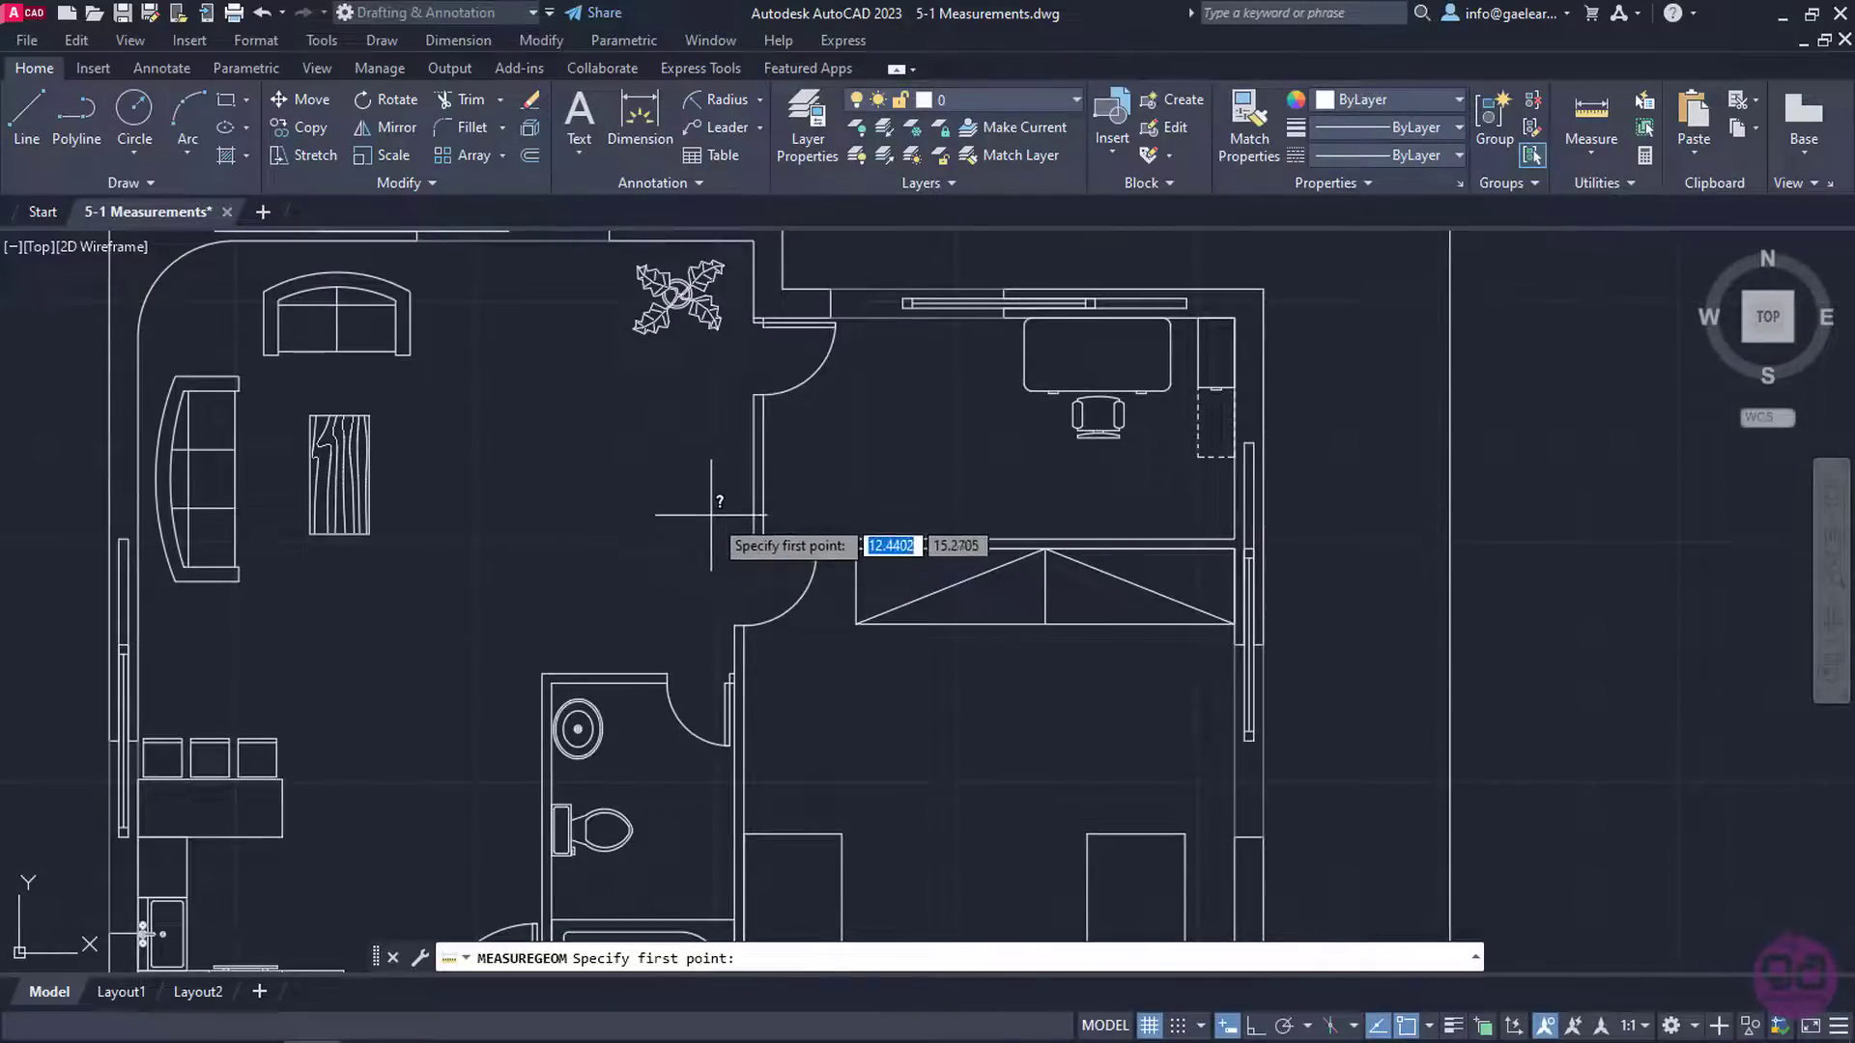
{"action": "left_click", "coordinate": [748, 538]}
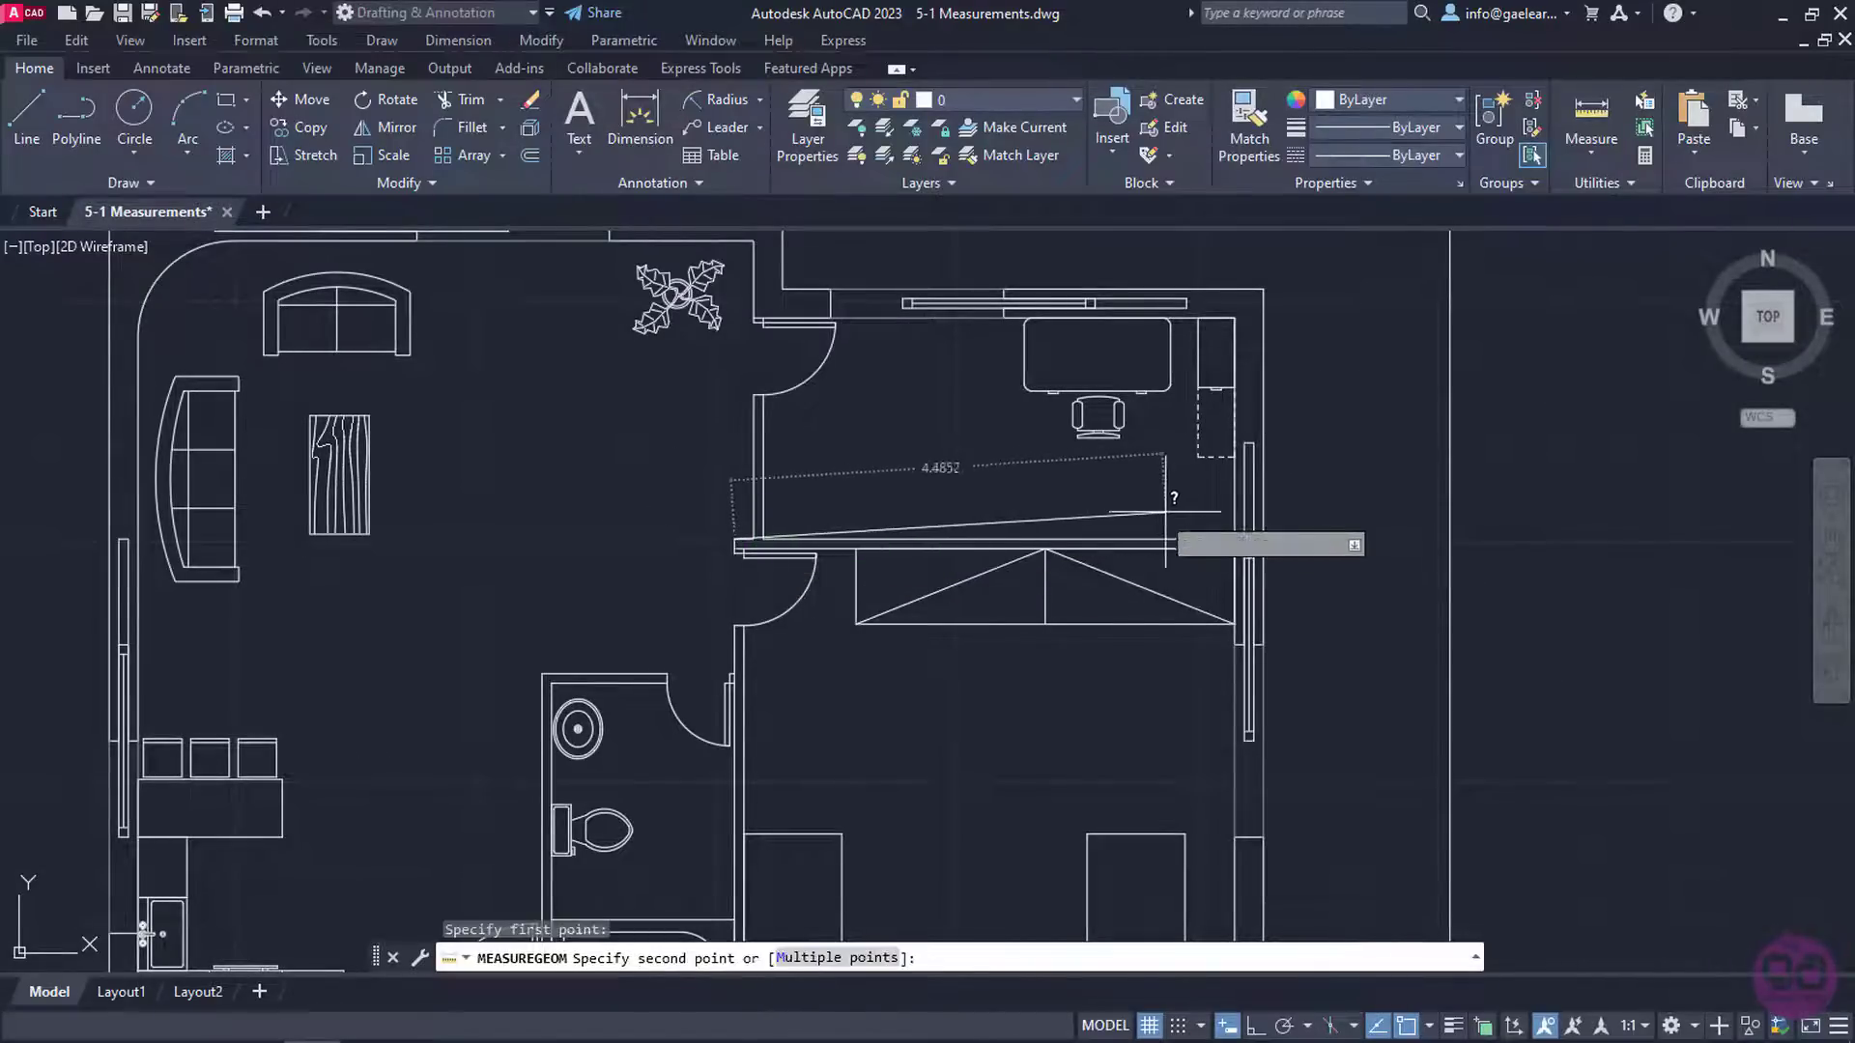
{"action": "left_click", "coordinate": [1235, 538]}
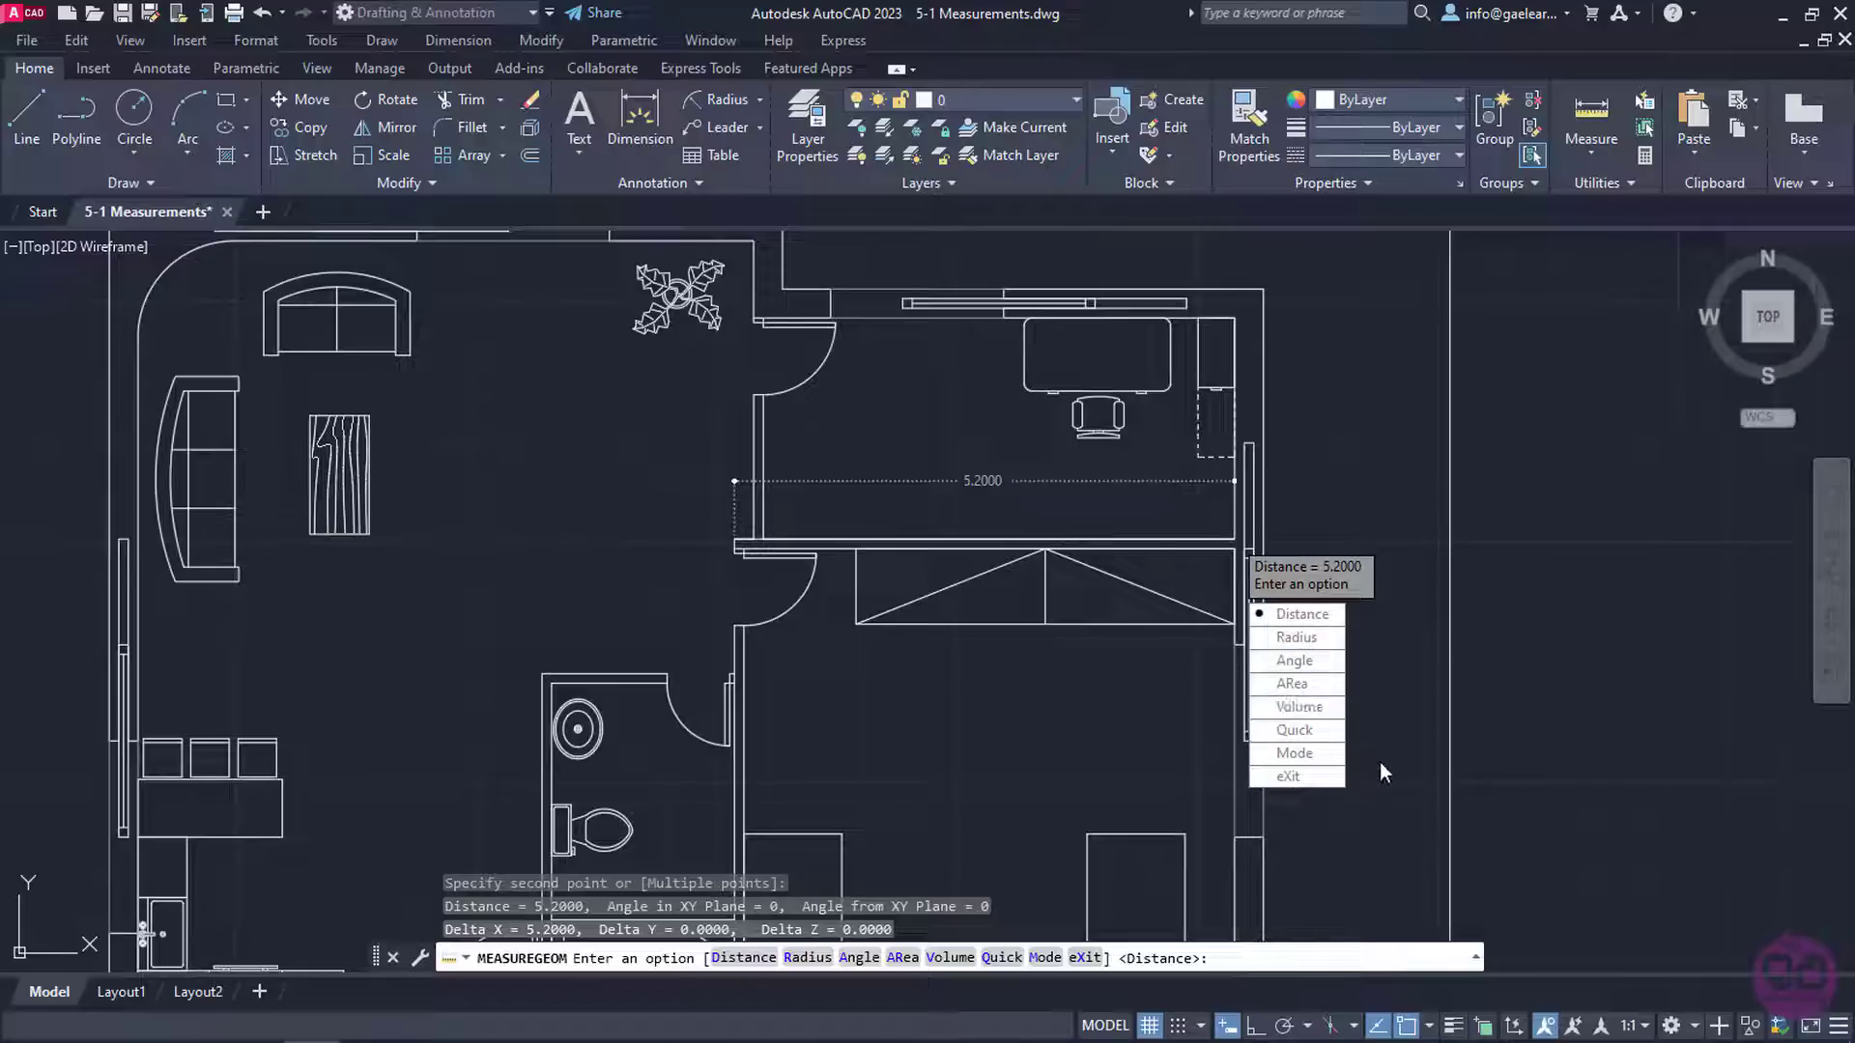
Measure the living room's left wall segment above the kitchen counter: 1.6317 along Y
{"action": "left_click", "coordinate": [1314, 615]}
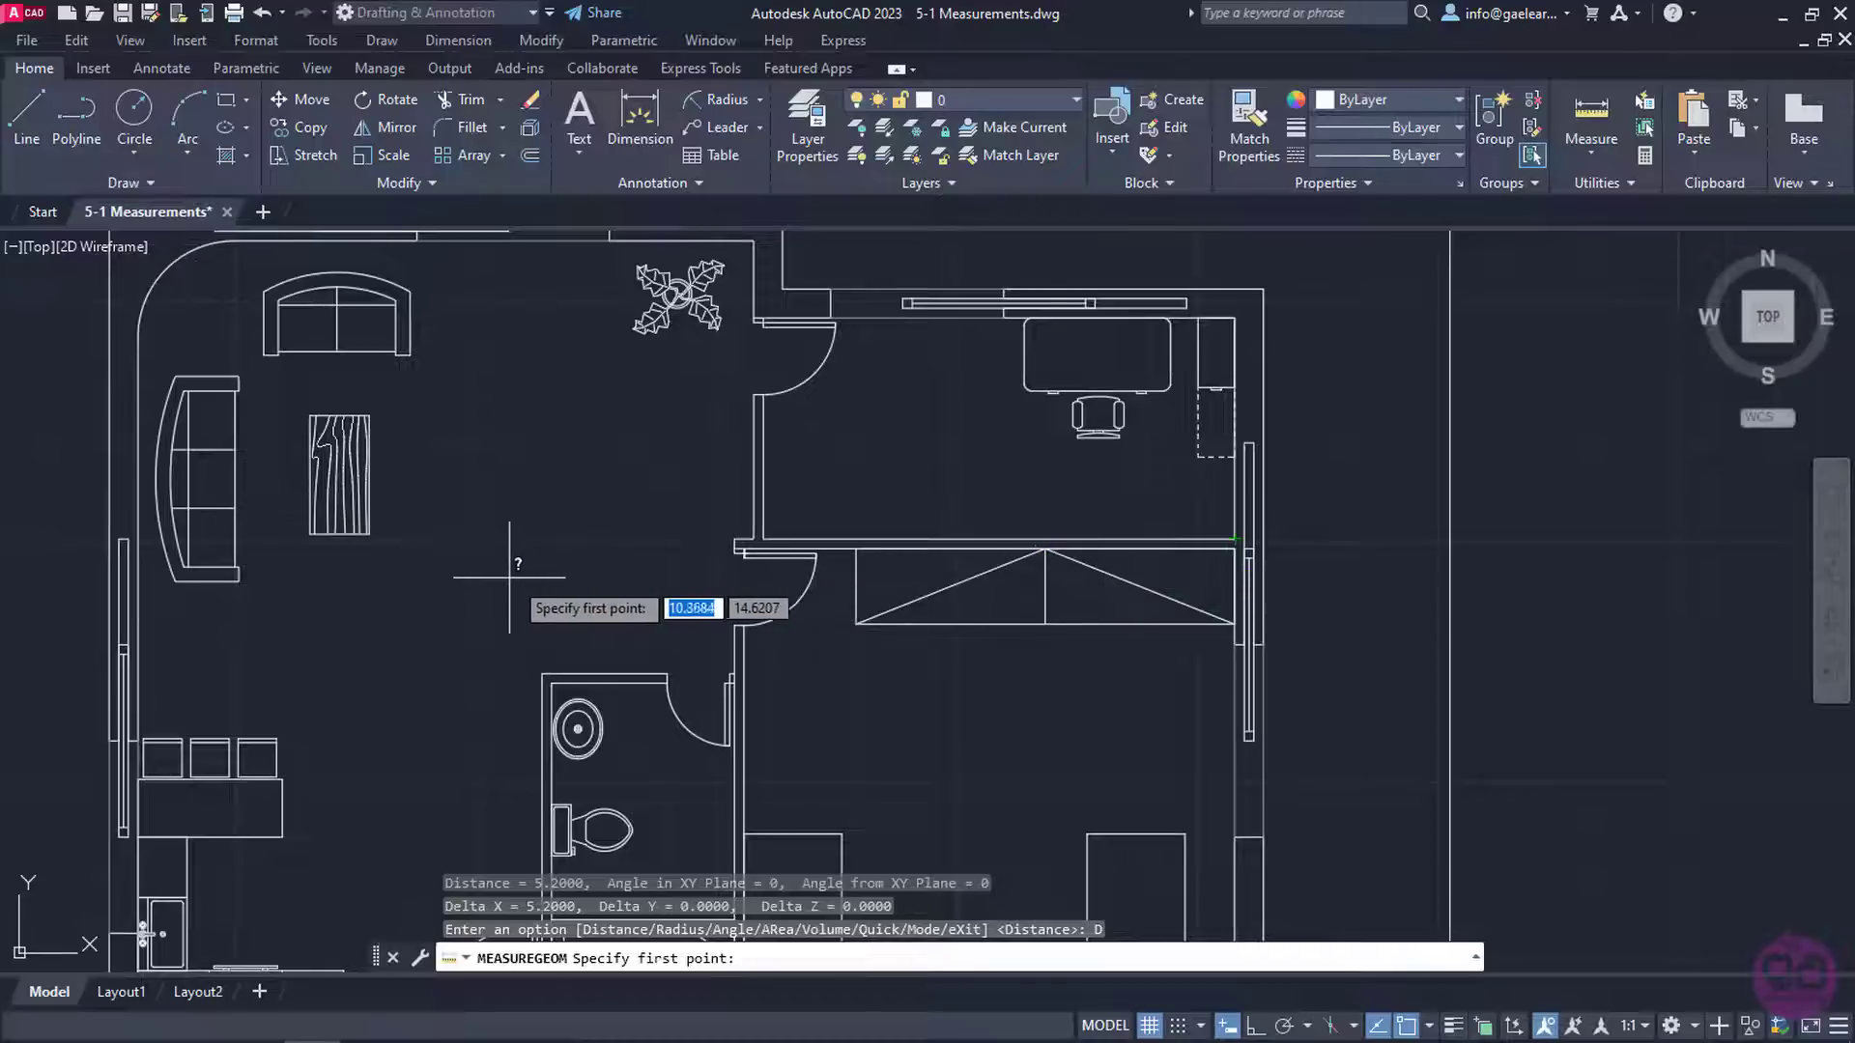
{"action": "middle_click_drag", "start_coordinate": [311, 668], "coordinate": [653, 582]}
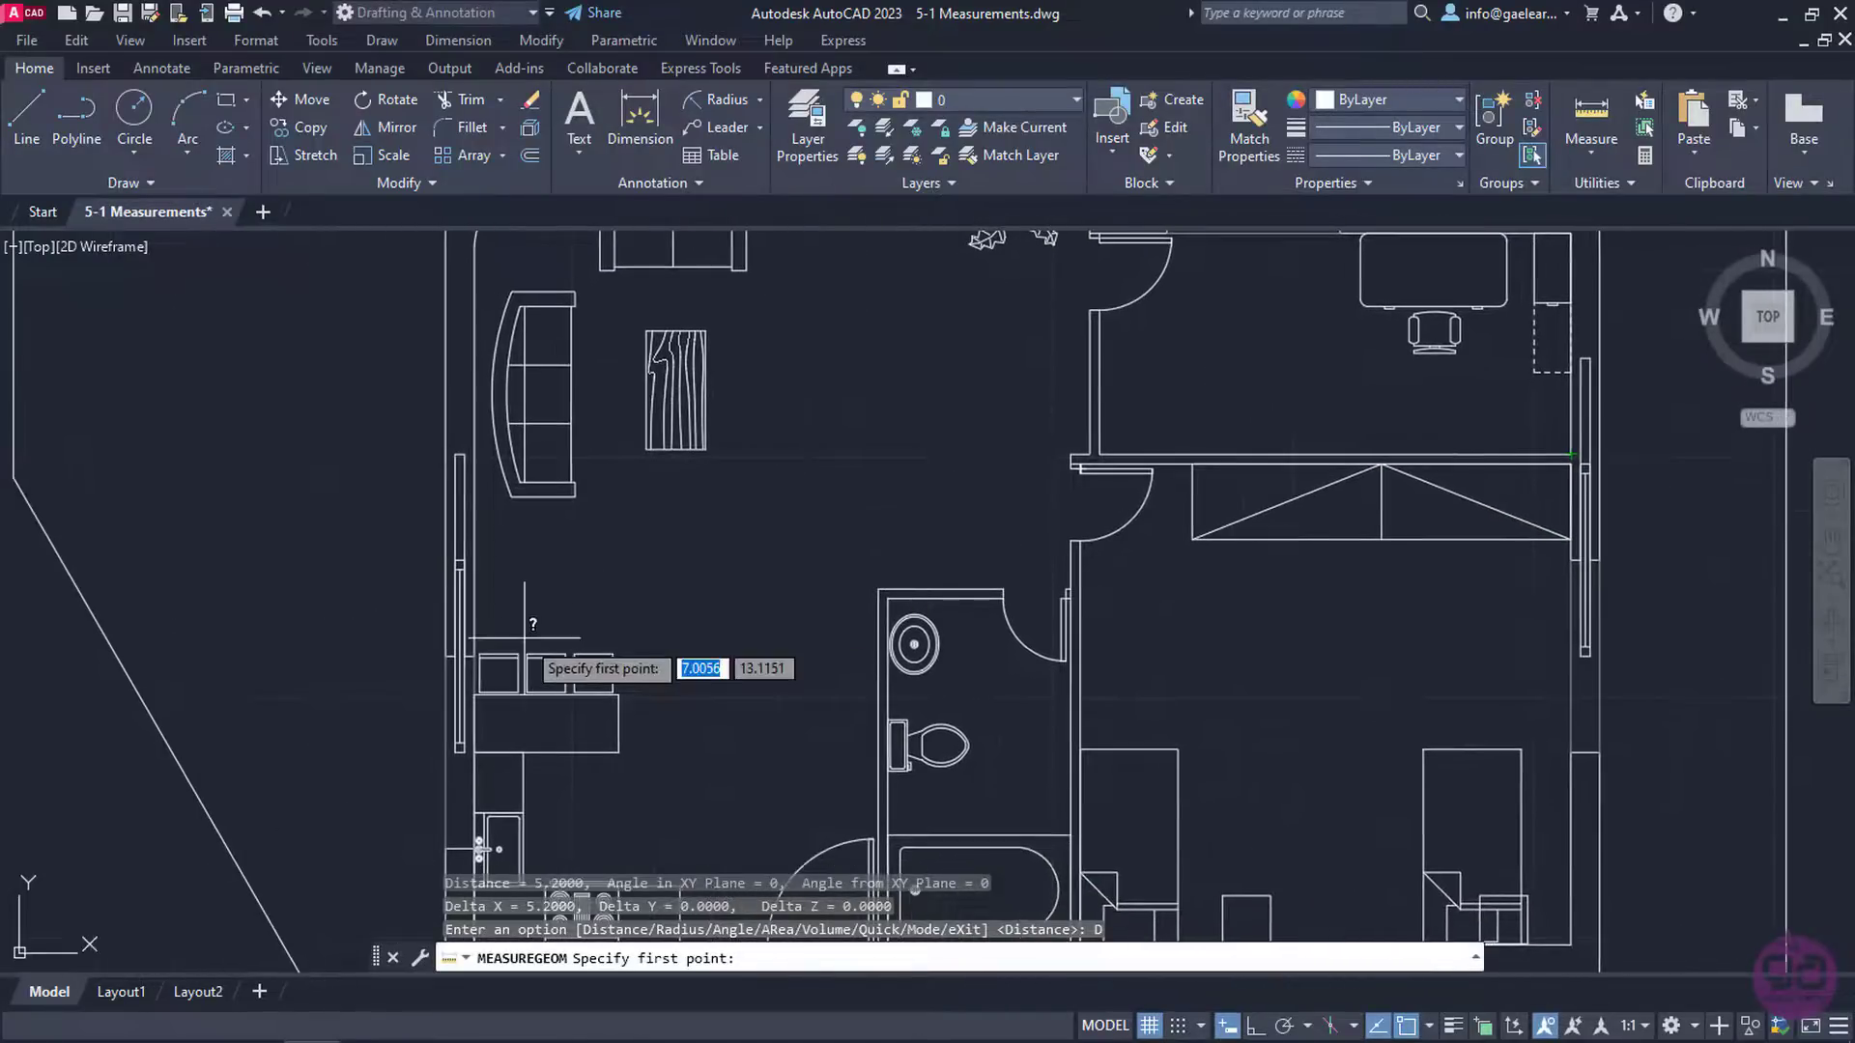
{"action": "left_click", "coordinate": [527, 655]}
{"action": "left_click", "coordinate": [527, 498]}
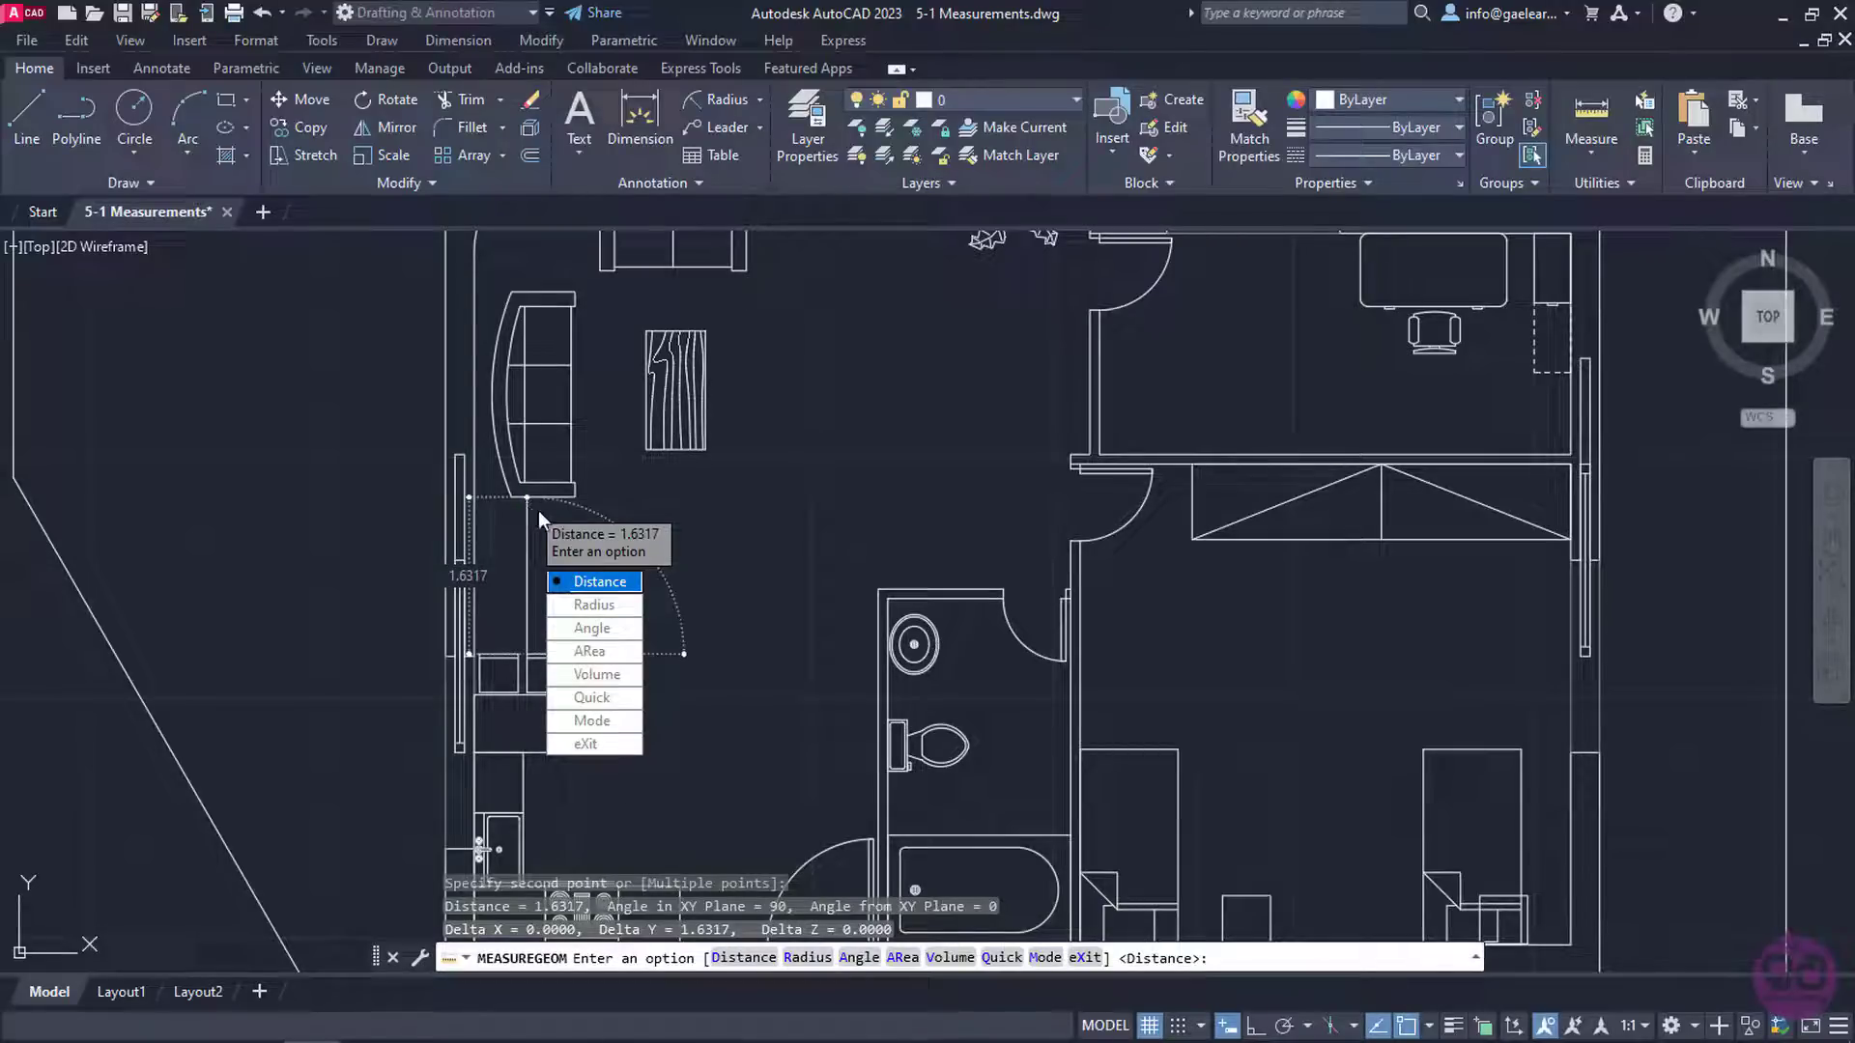
Measure the curved living-room corner arc: radius 1.0000, diameter 2.0000
{"action": "left_click", "coordinate": [619, 616]}
{"action": "middle_click_drag", "start_coordinate": [597, 312], "coordinate": [591, 560]}
{"action": "left_click", "coordinate": [508, 425]}
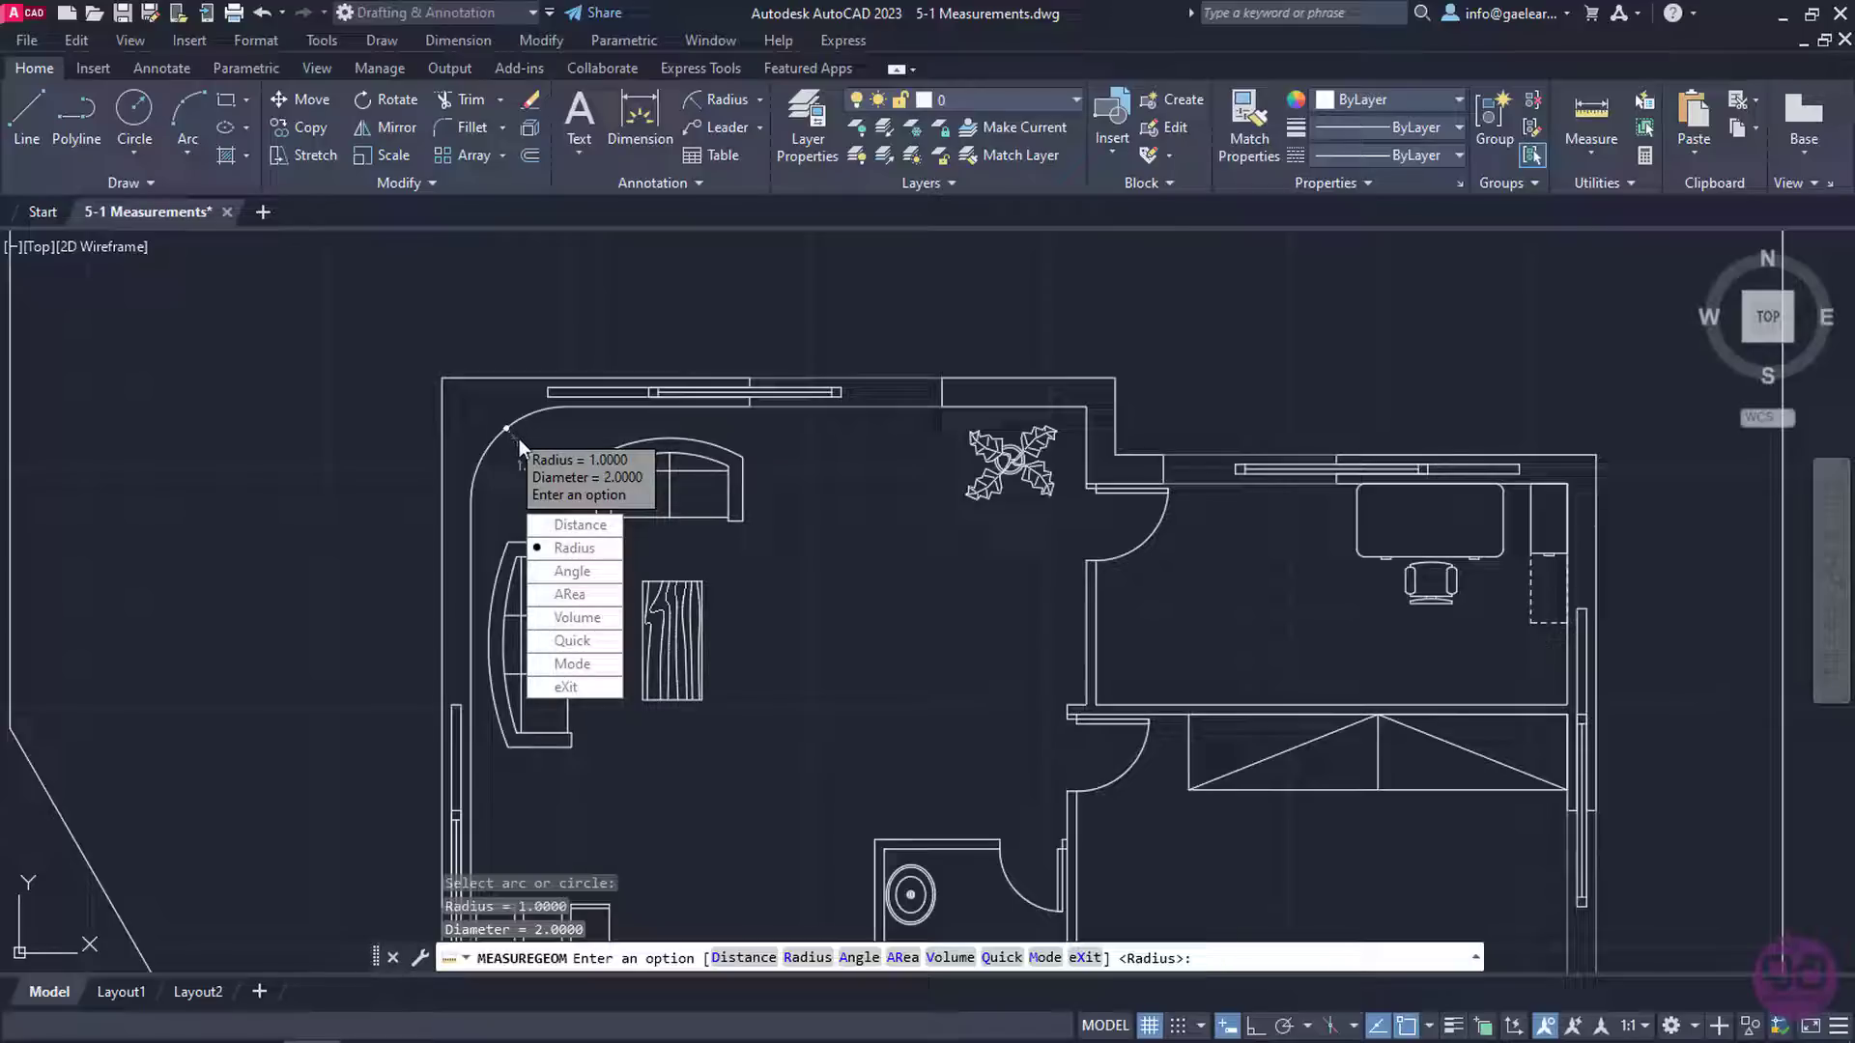
Measure the 120° angle between the diagonal site boundary and the bottom boundary line
{"action": "left_click", "coordinate": [563, 580]}
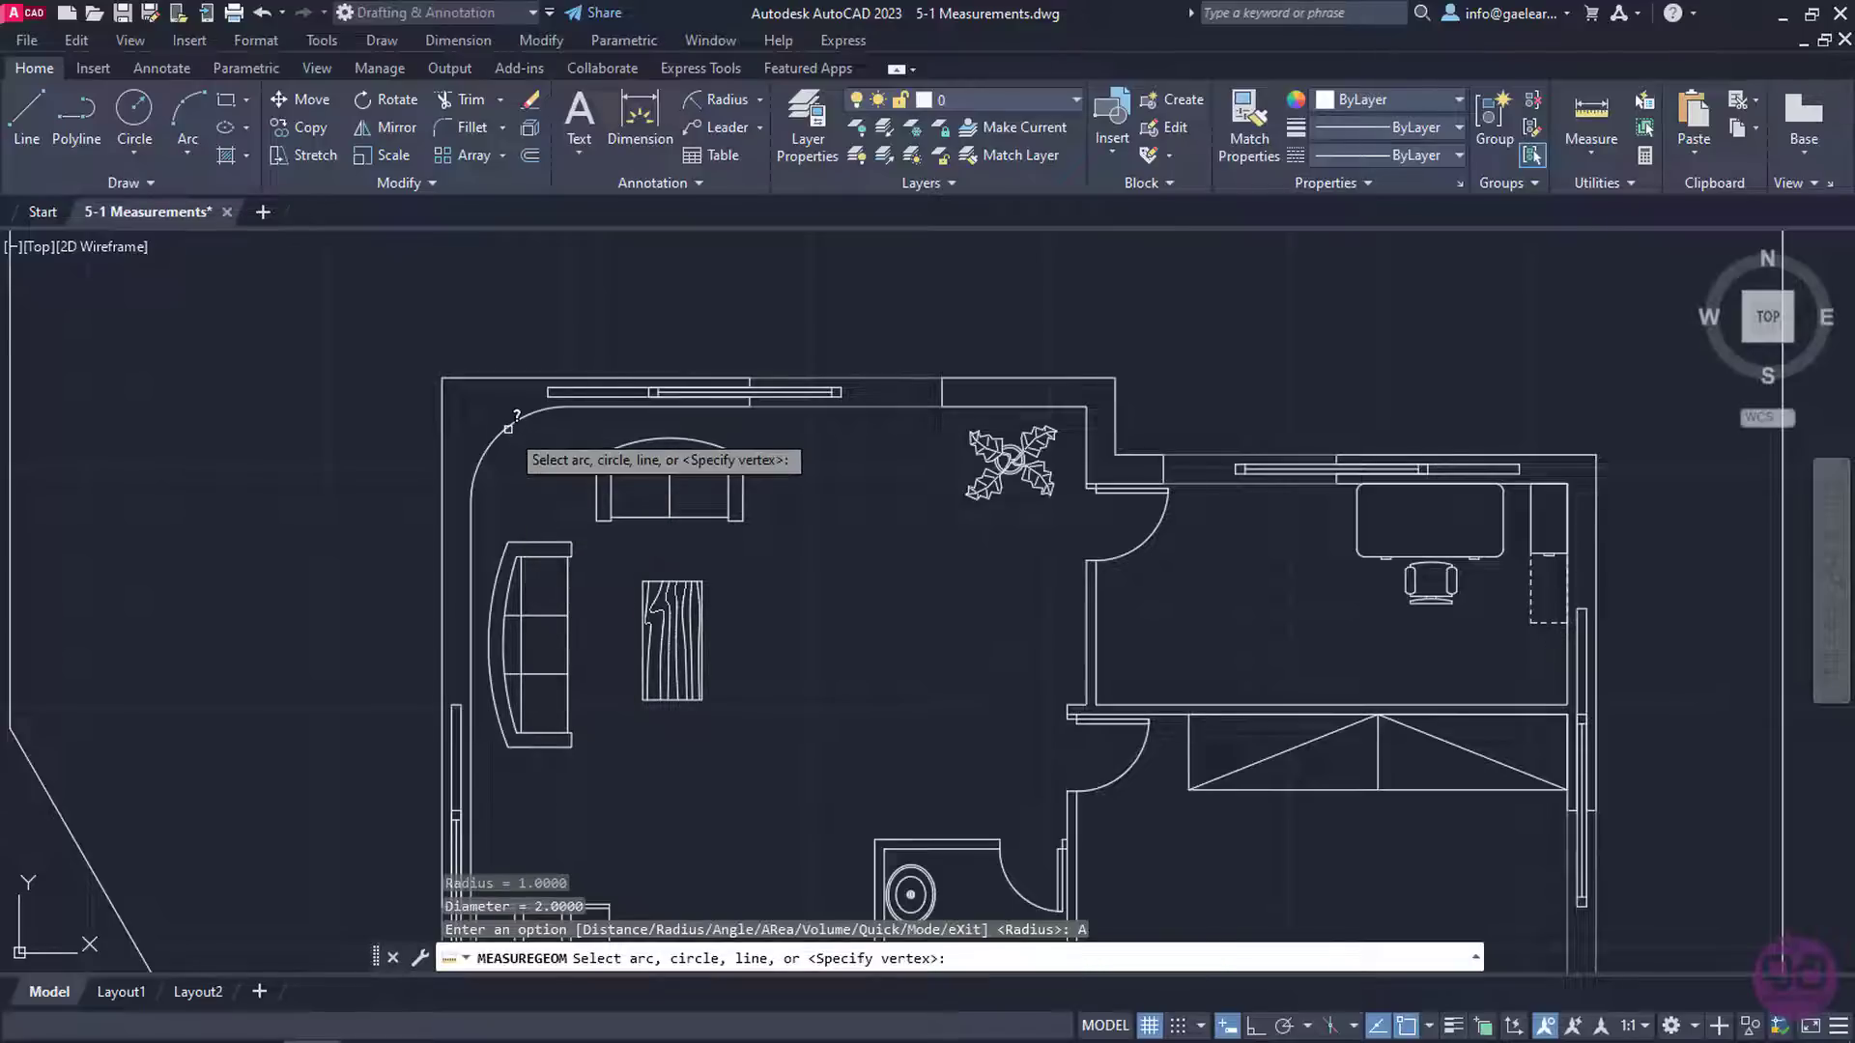
{"action": "scroll", "coordinate": [711, 720], "scroll_direction": "down", "scroll_amount": 5}
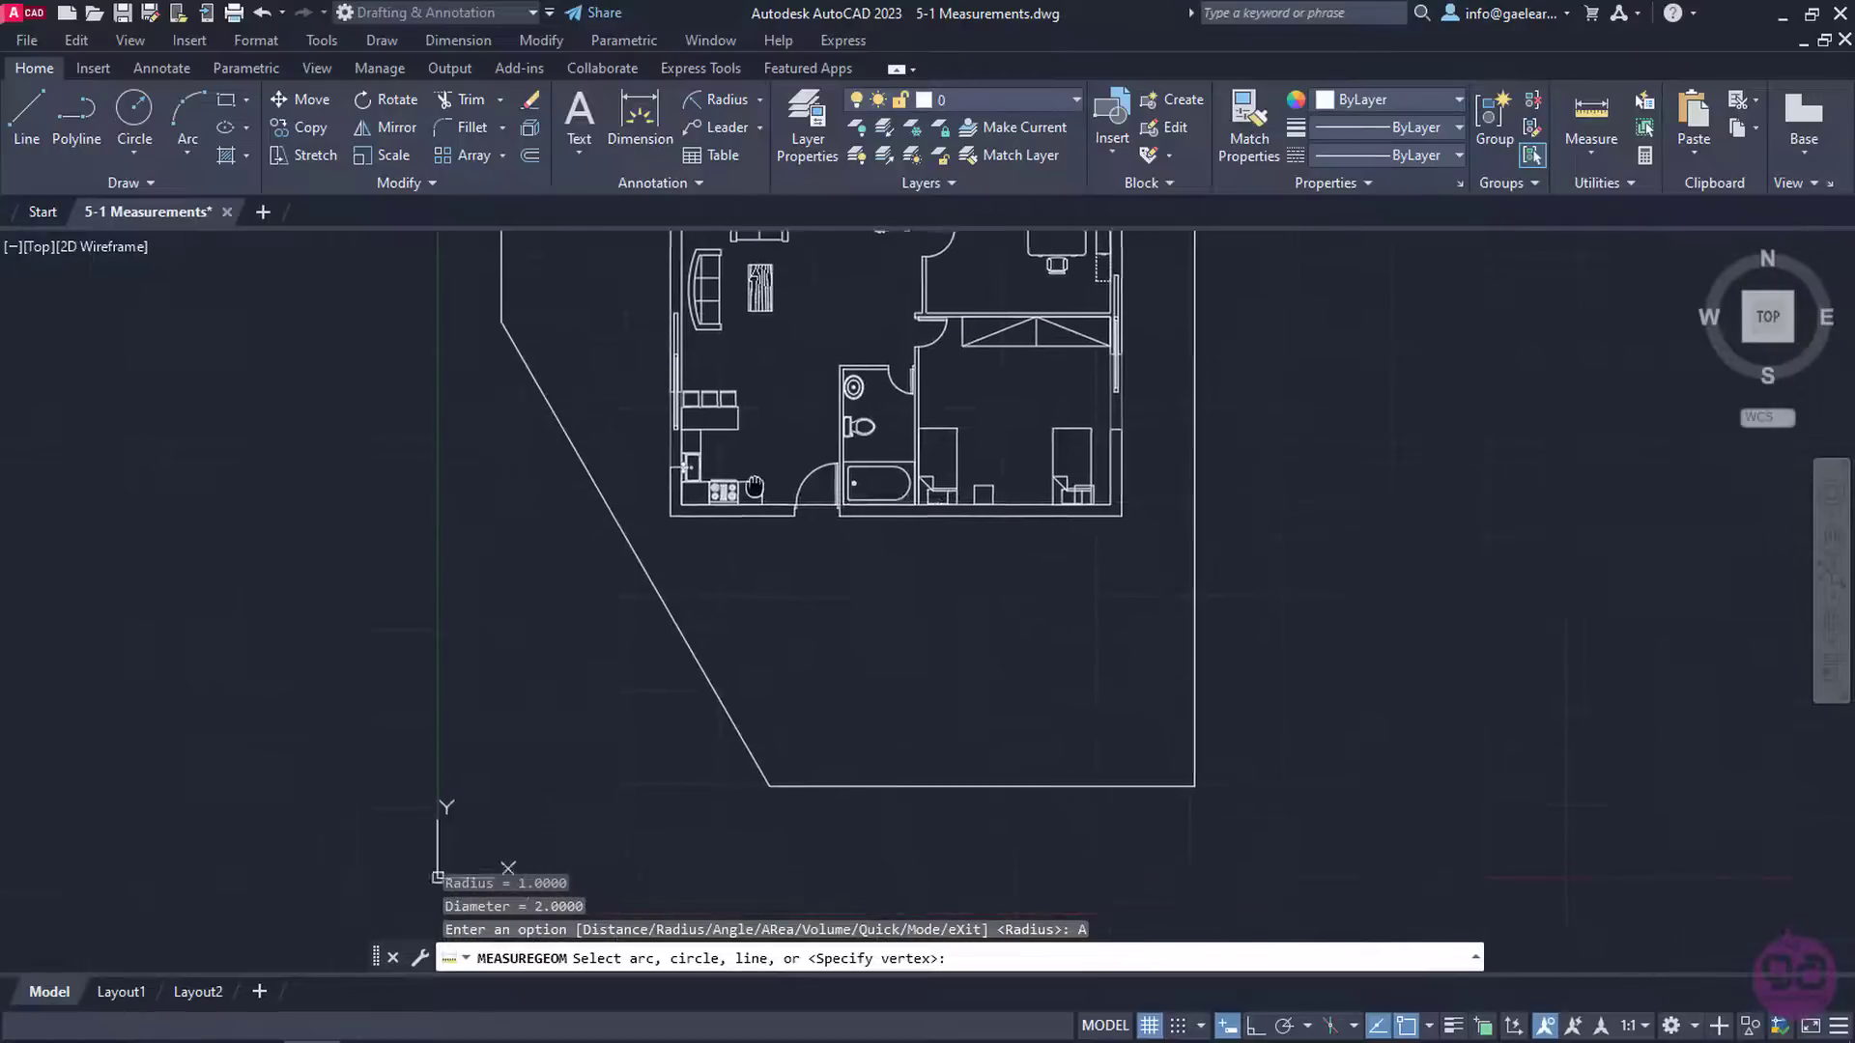
{"action": "left_click", "coordinate": [689, 650]}
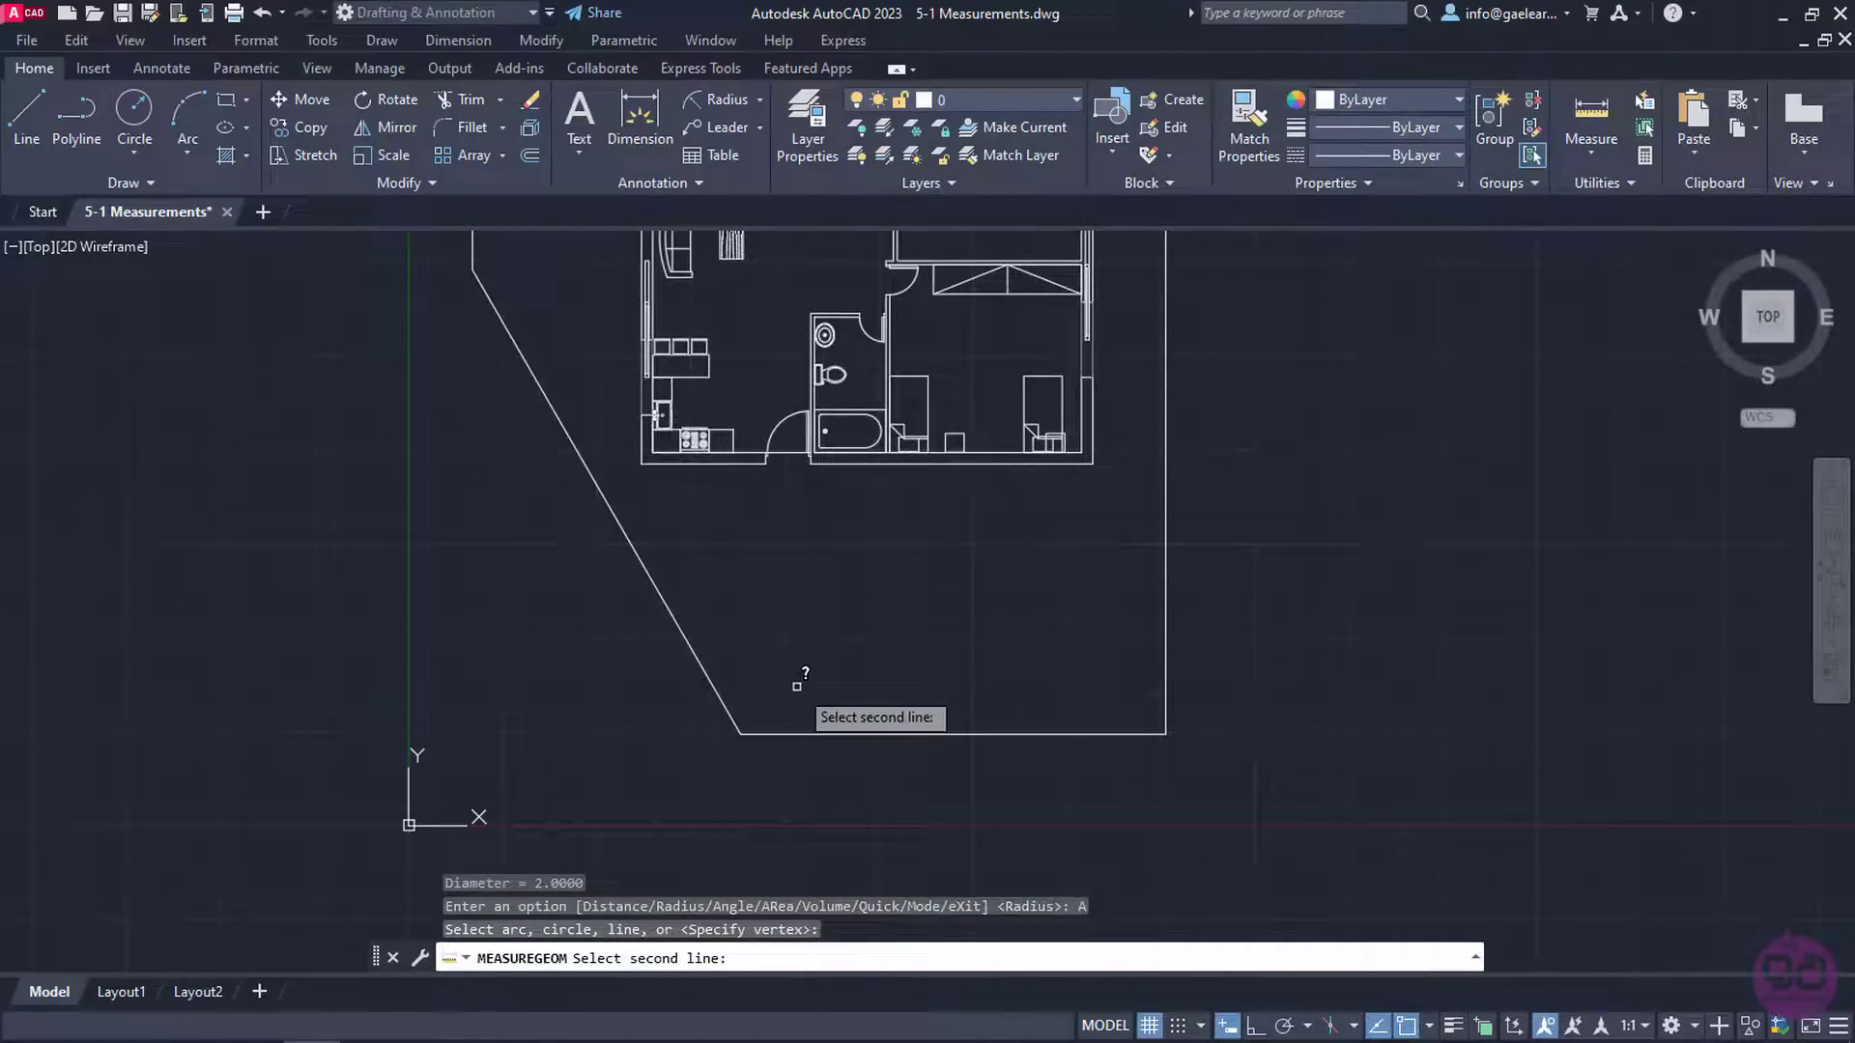
{"action": "left_click", "coordinate": [866, 734]}
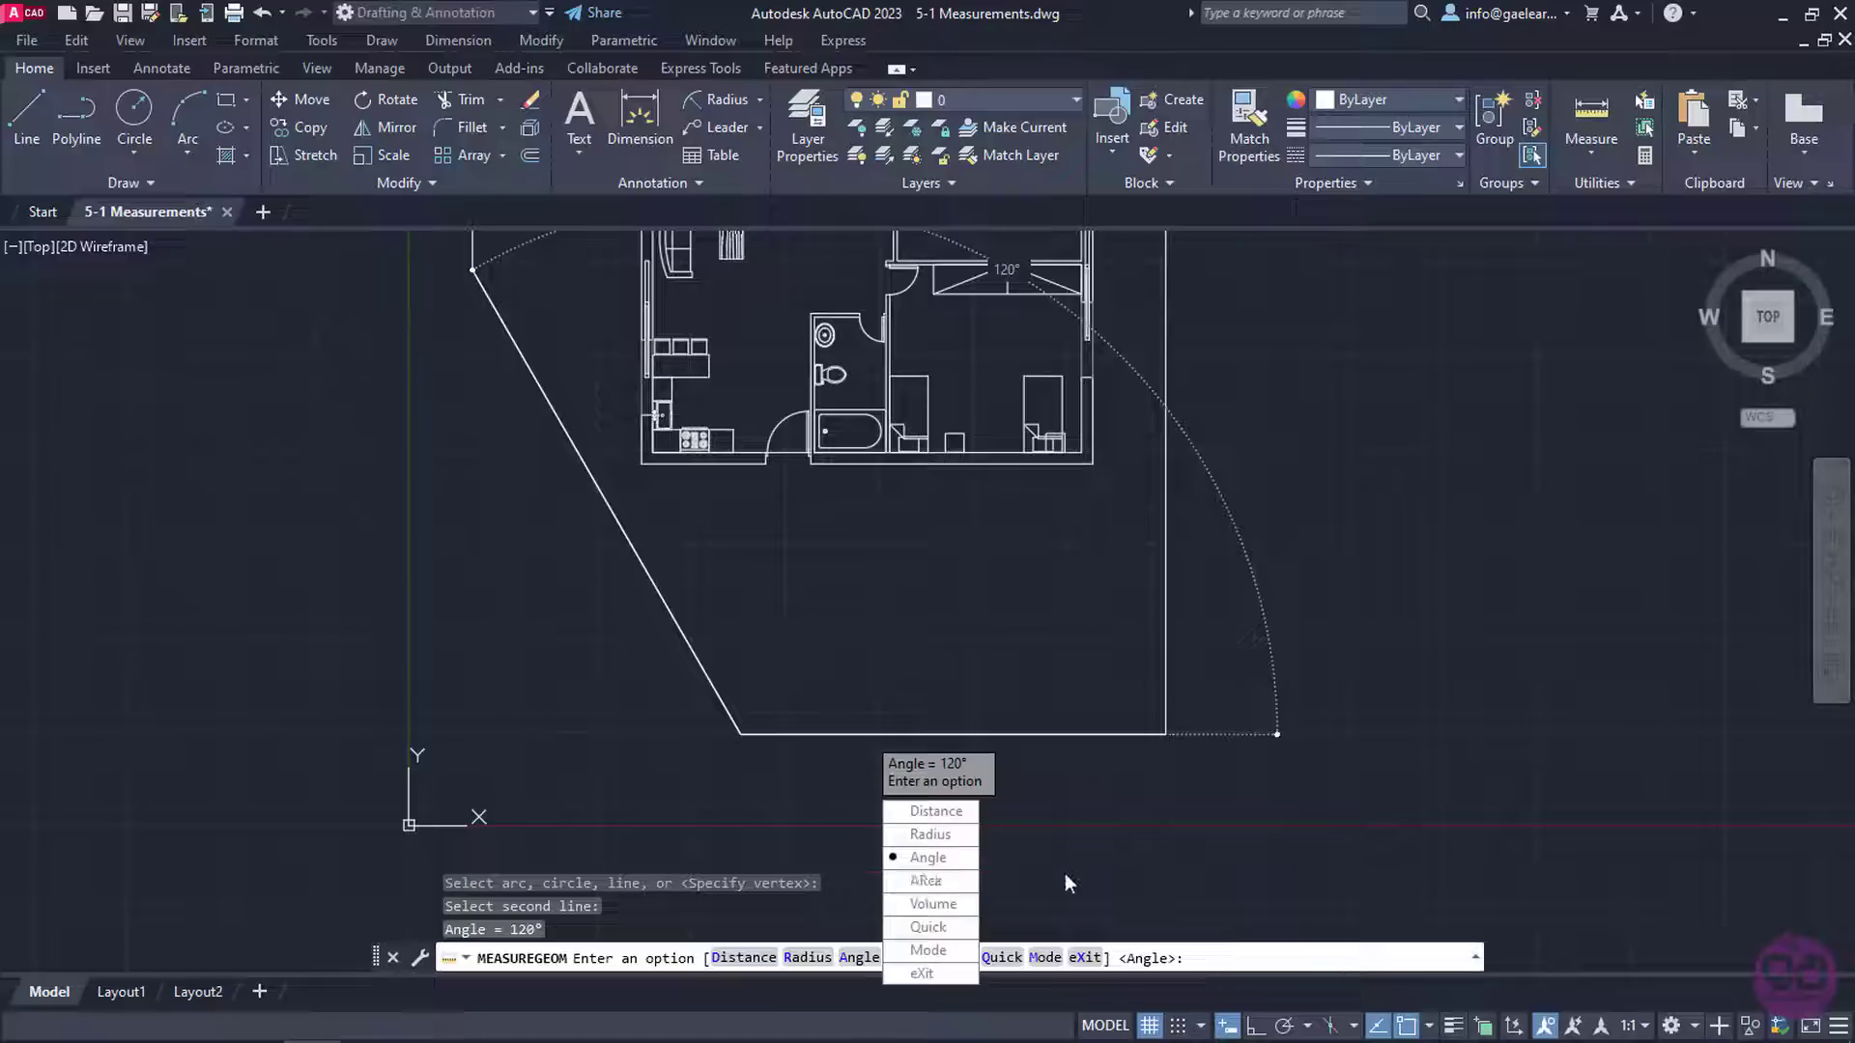
{"action": "key", "text": "Escape"}
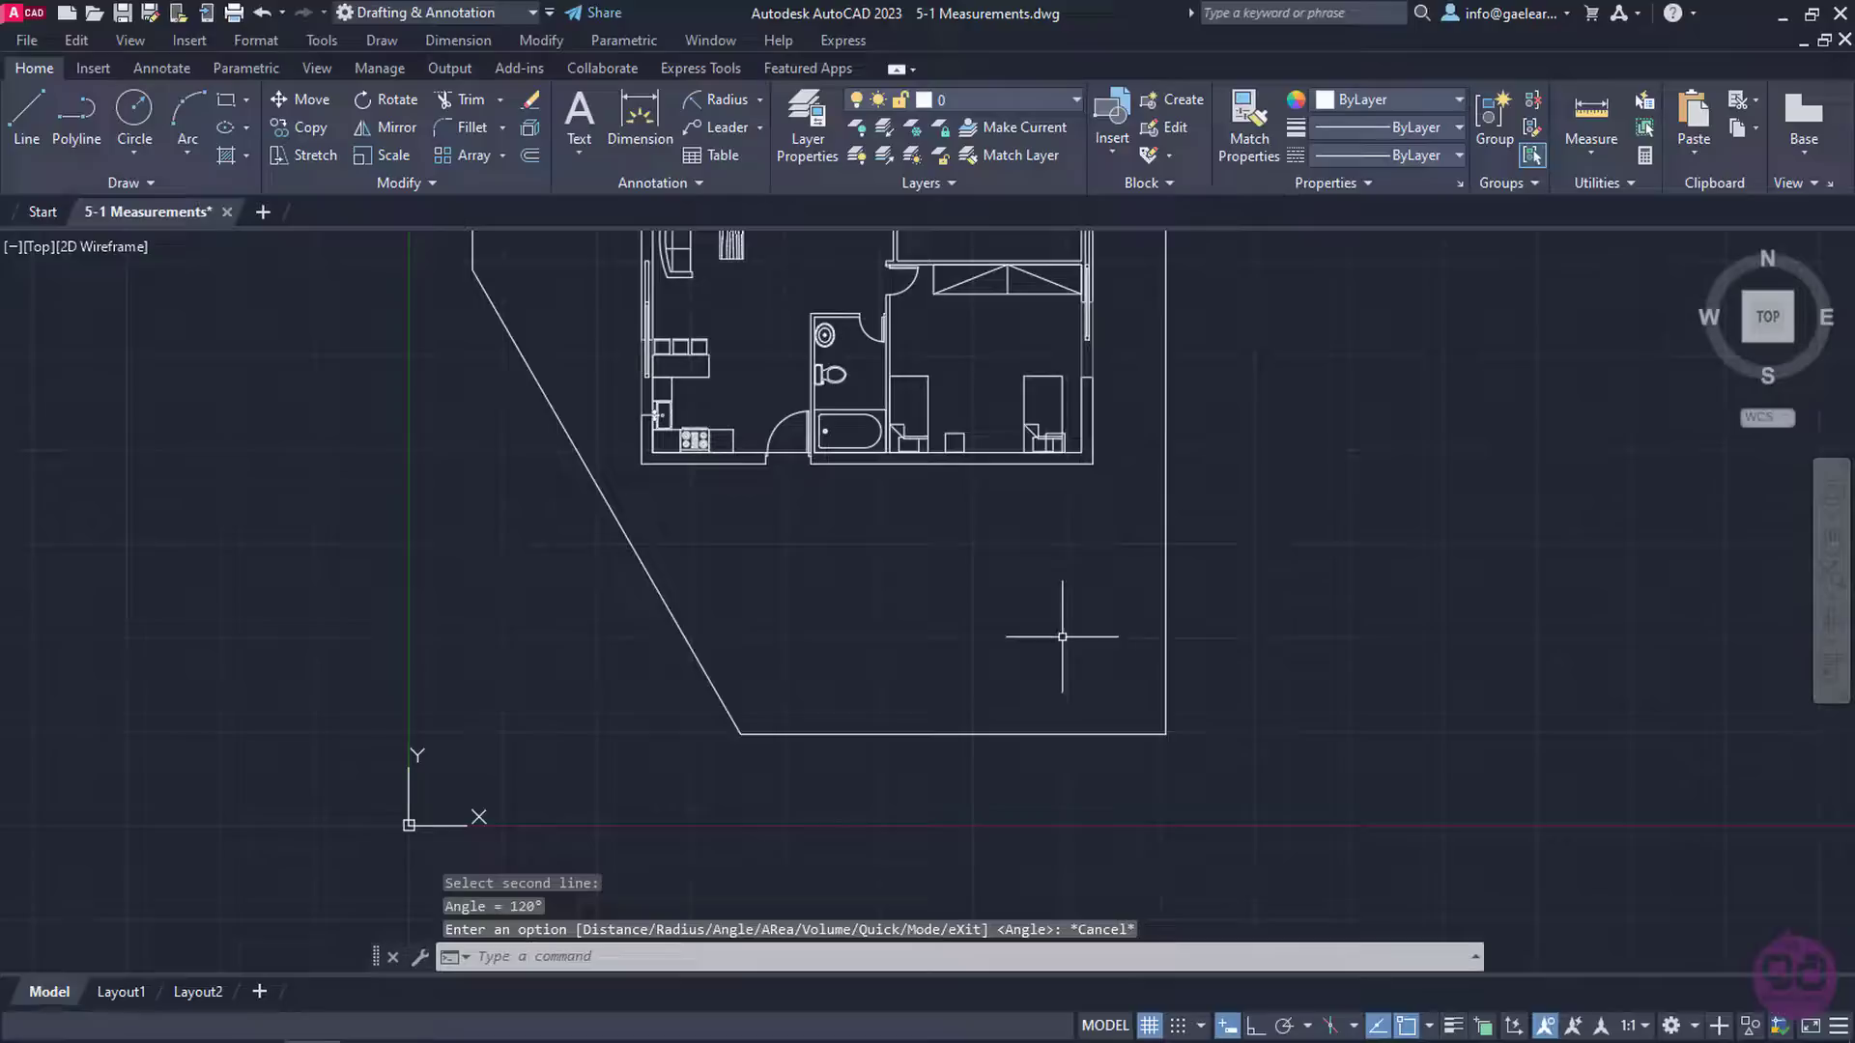
Pan and zoom back so the whole house plan and site boundary are visible
{"action": "middle_click_drag", "start_coordinate": [1052, 533], "coordinate": [1106, 757]}
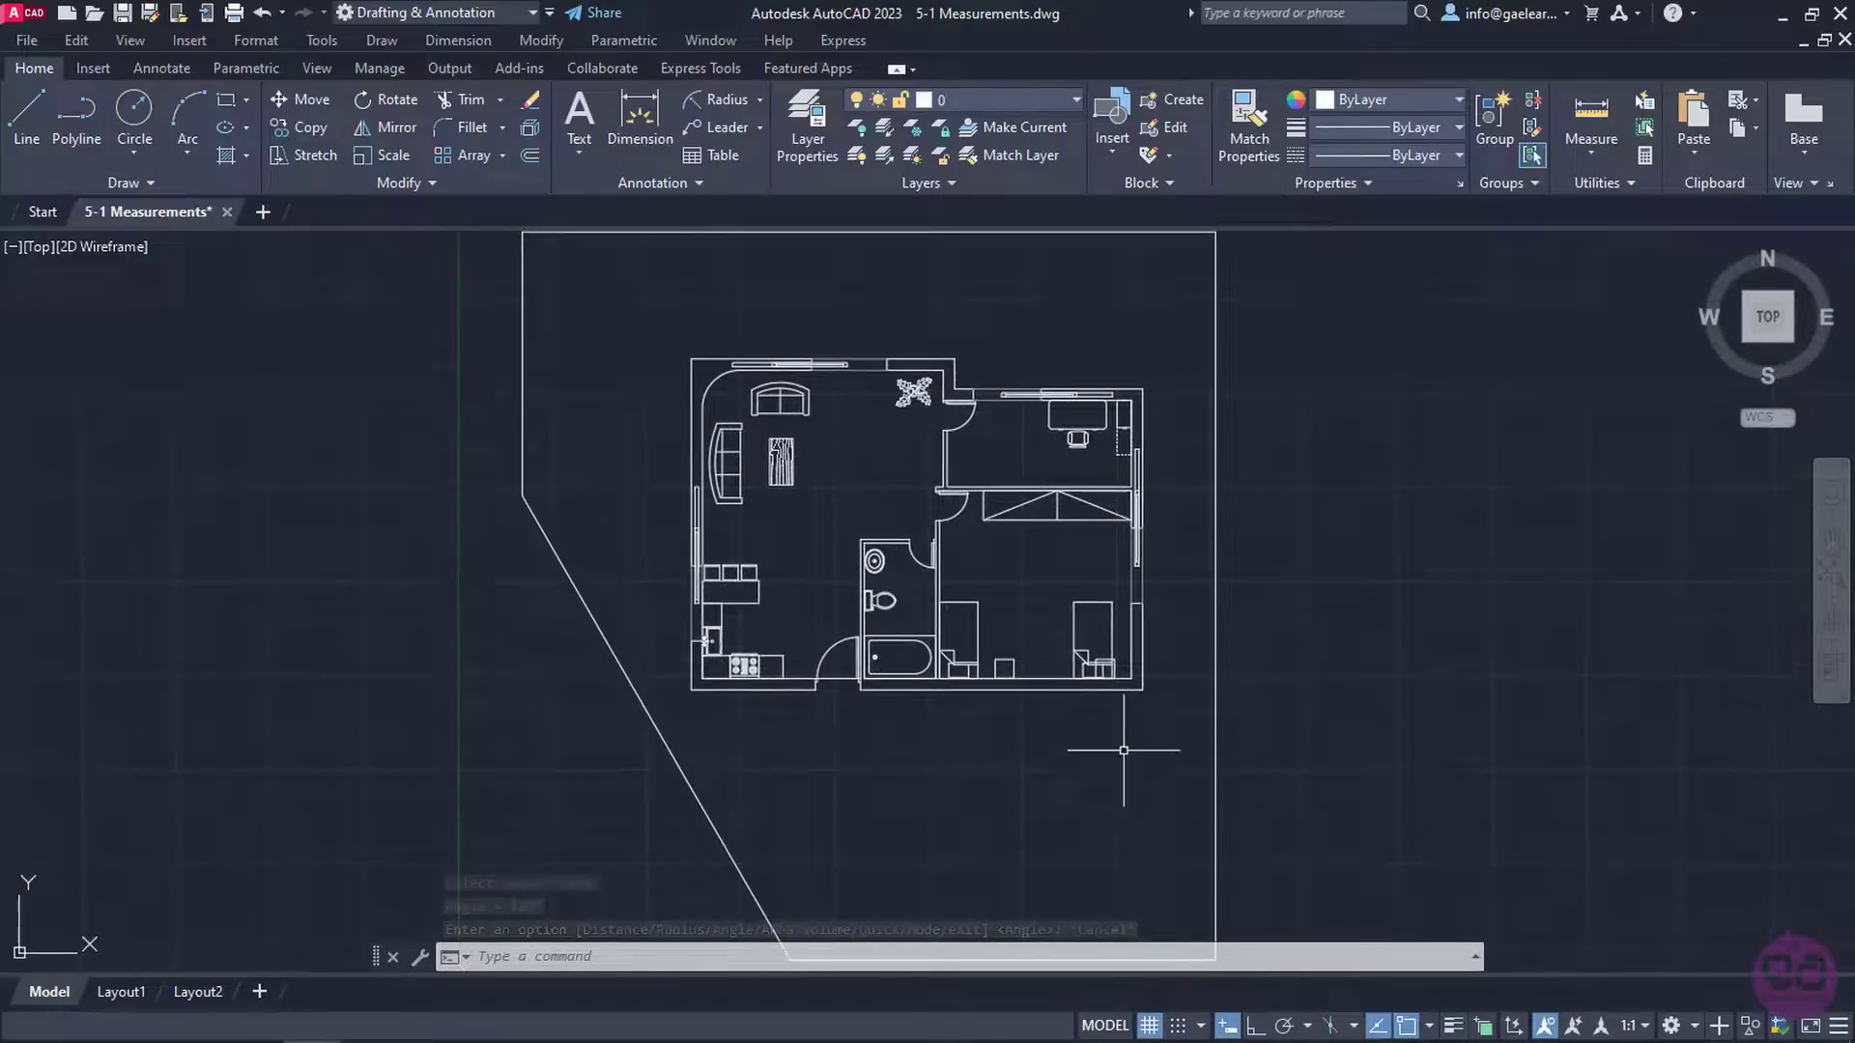
{"action": "scroll", "coordinate": [1015, 454], "scroll_direction": "up", "scroll_amount": 2}
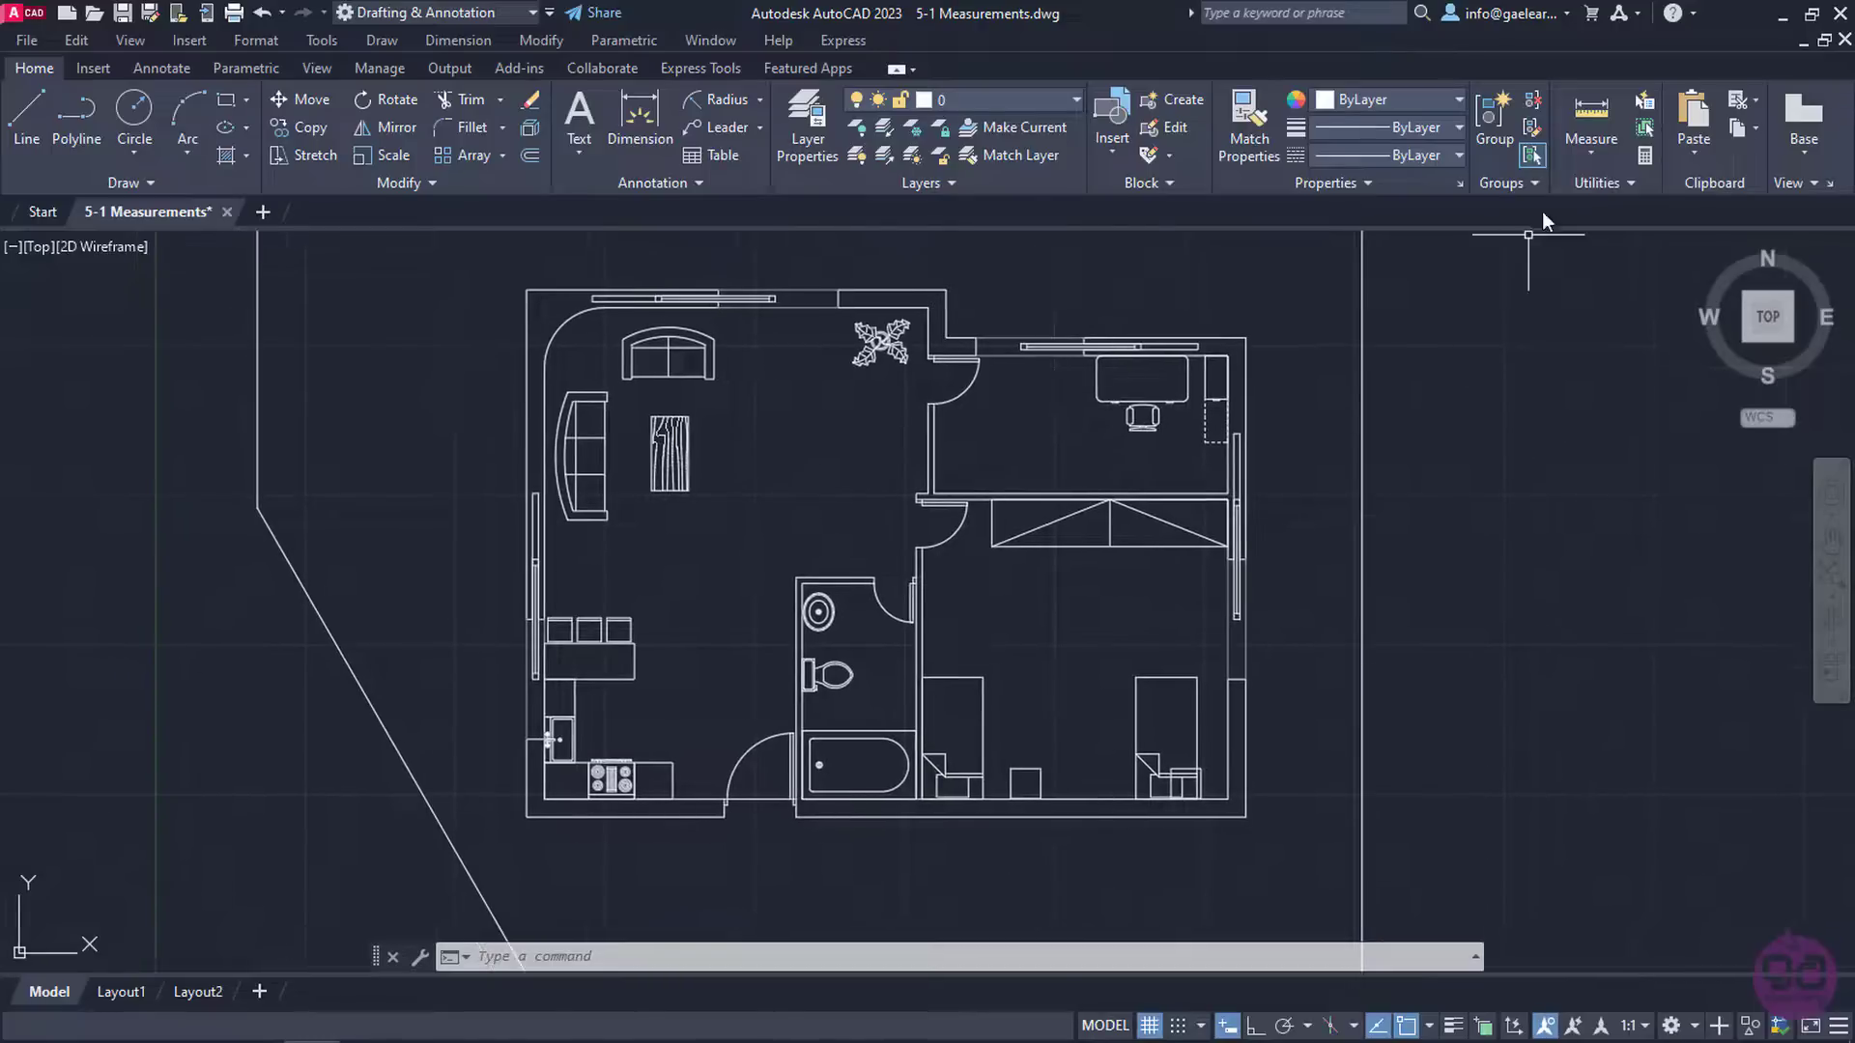
Start an Area measurement, picking the bathroom door jamb, left wall corner, and curve start
{"action": "left_click", "coordinate": [1591, 159]}
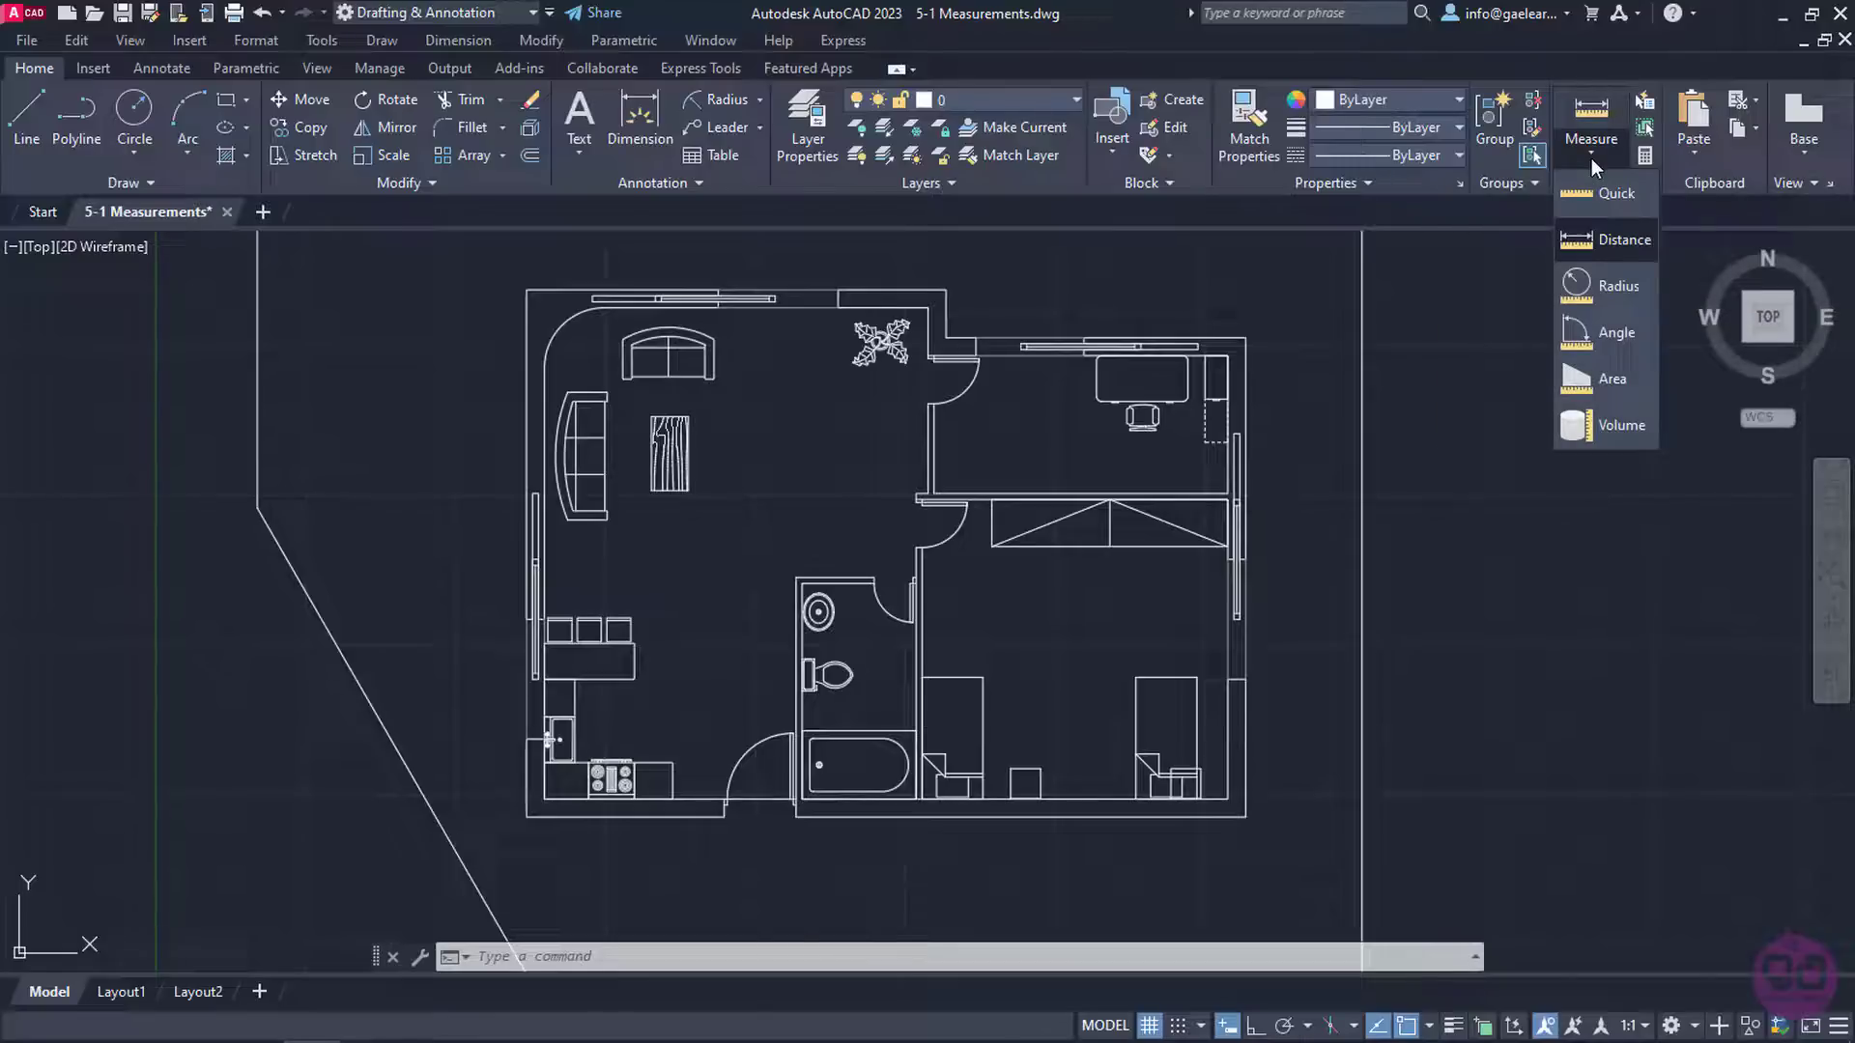
{"action": "left_click", "coordinate": [1625, 386]}
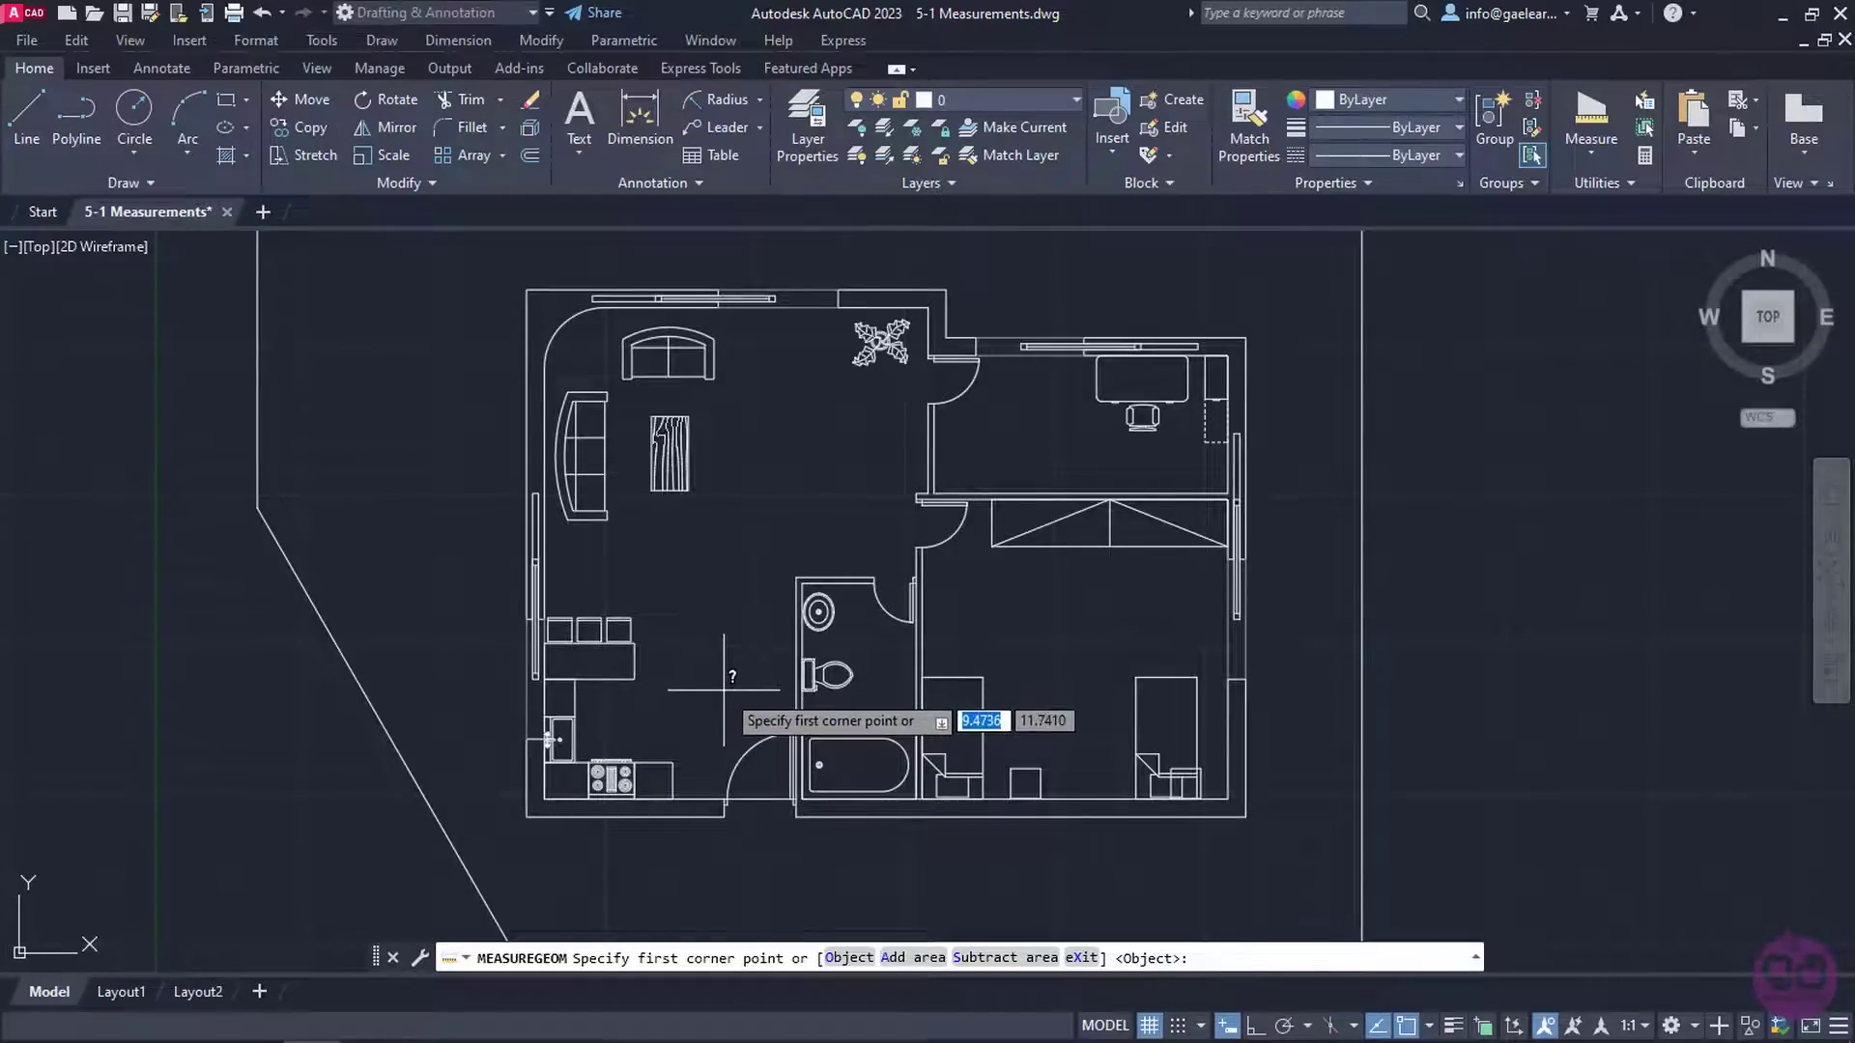
{"action": "scroll", "coordinate": [726, 690], "scroll_direction": "up", "scroll_amount": 2}
{"action": "middle_click_drag", "start_coordinate": [729, 688], "coordinate": [850, 620]}
{"action": "scroll", "coordinate": [913, 736], "scroll_direction": "up", "scroll_amount": 2}
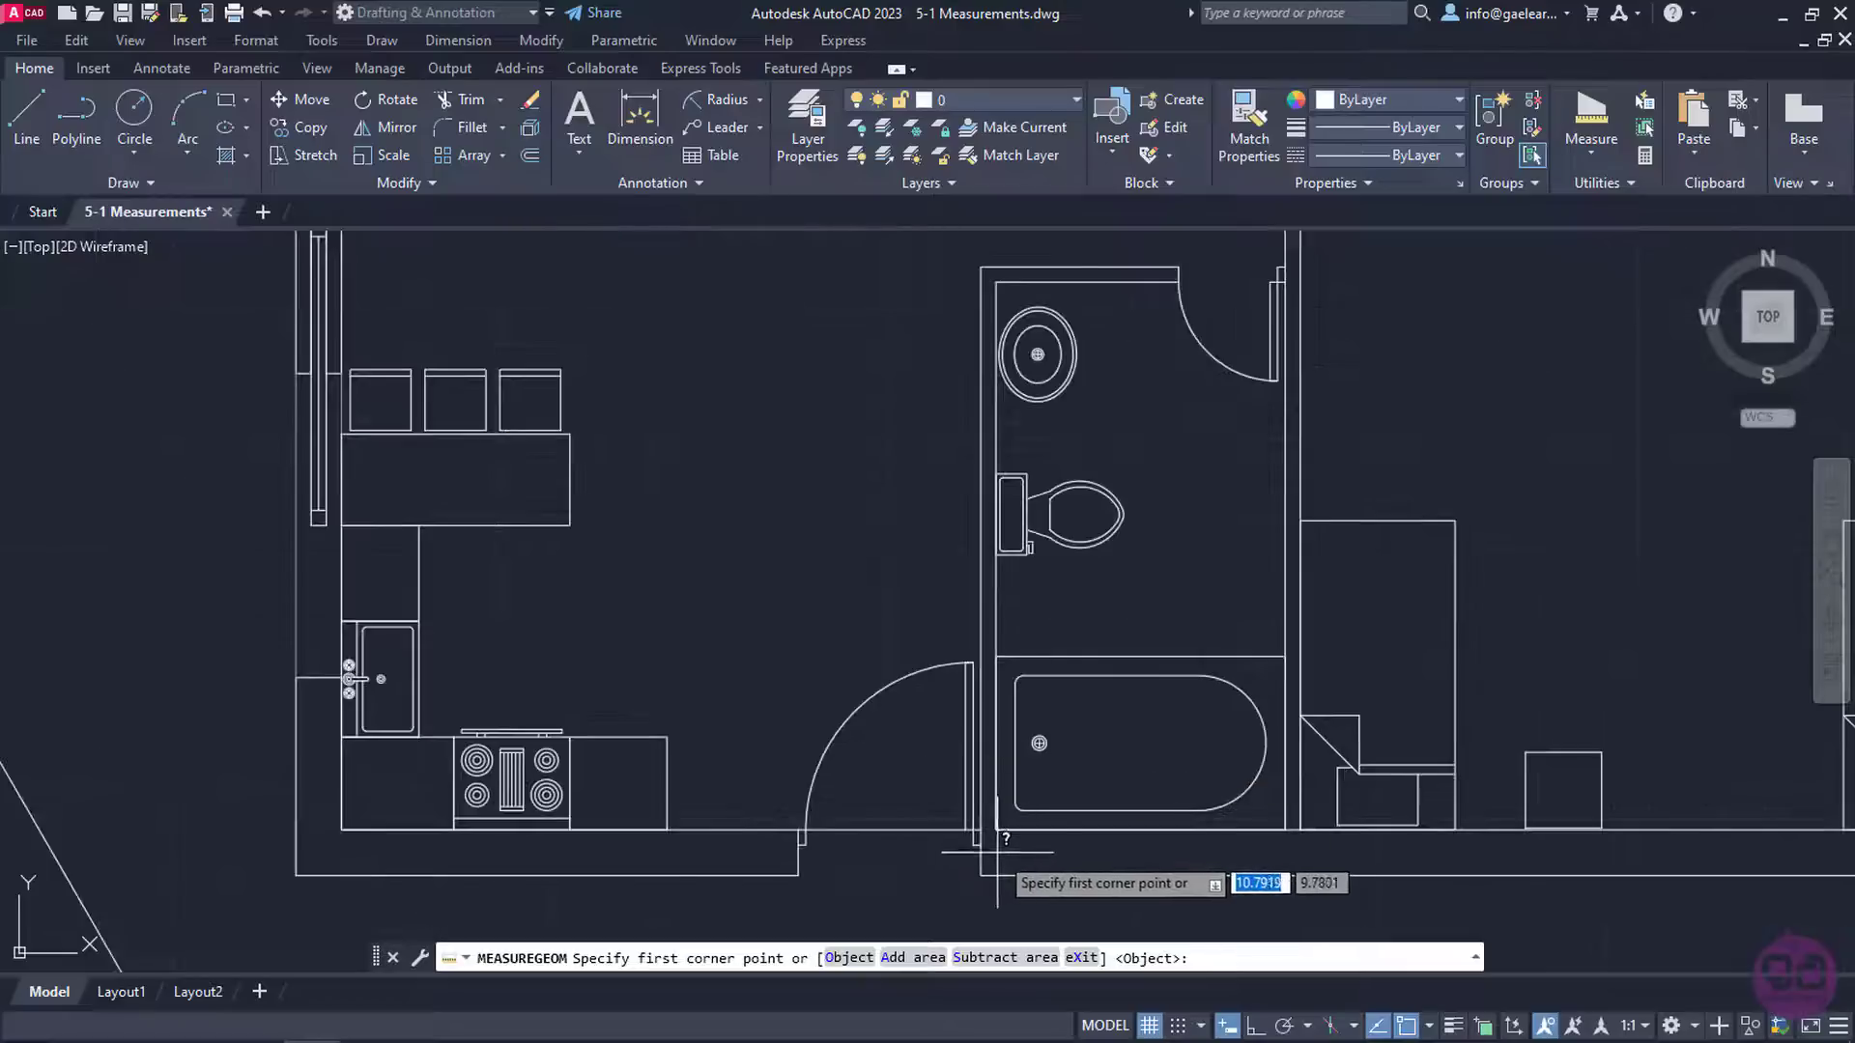
{"action": "left_click", "coordinate": [980, 828]}
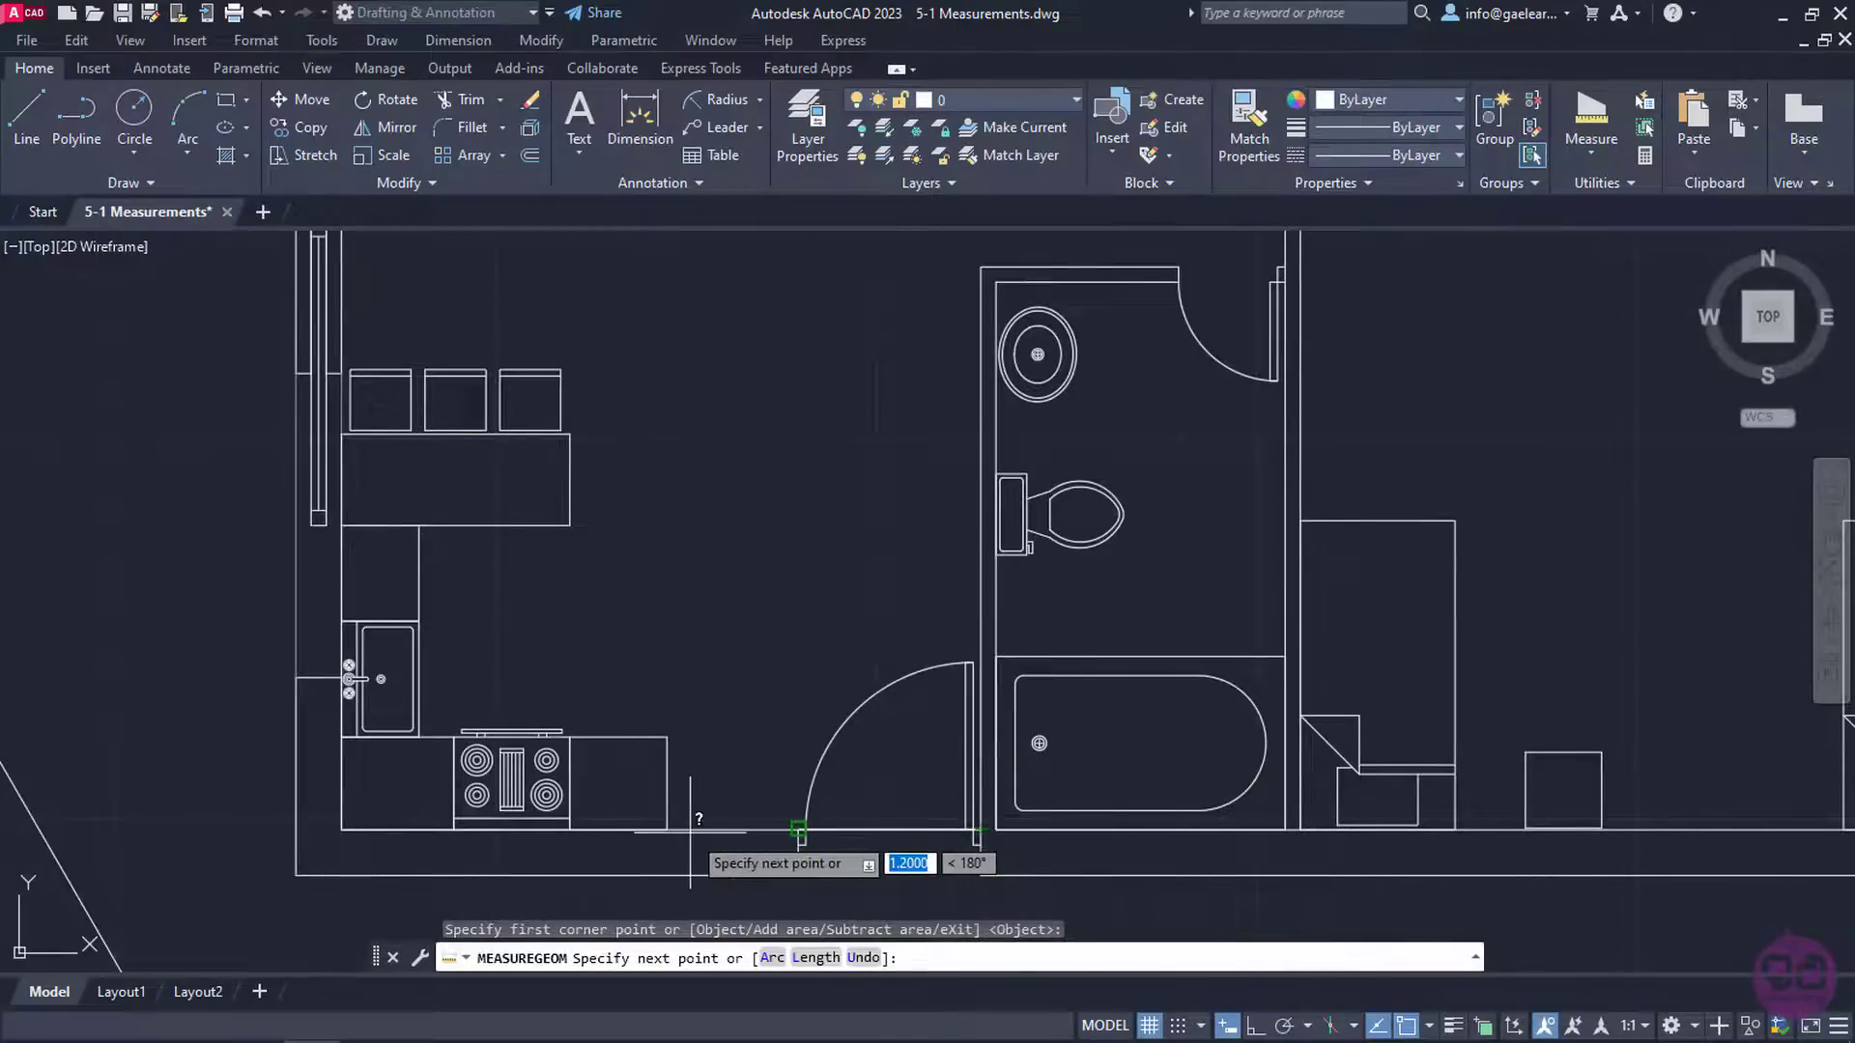
{"action": "left_click", "coordinate": [342, 828]}
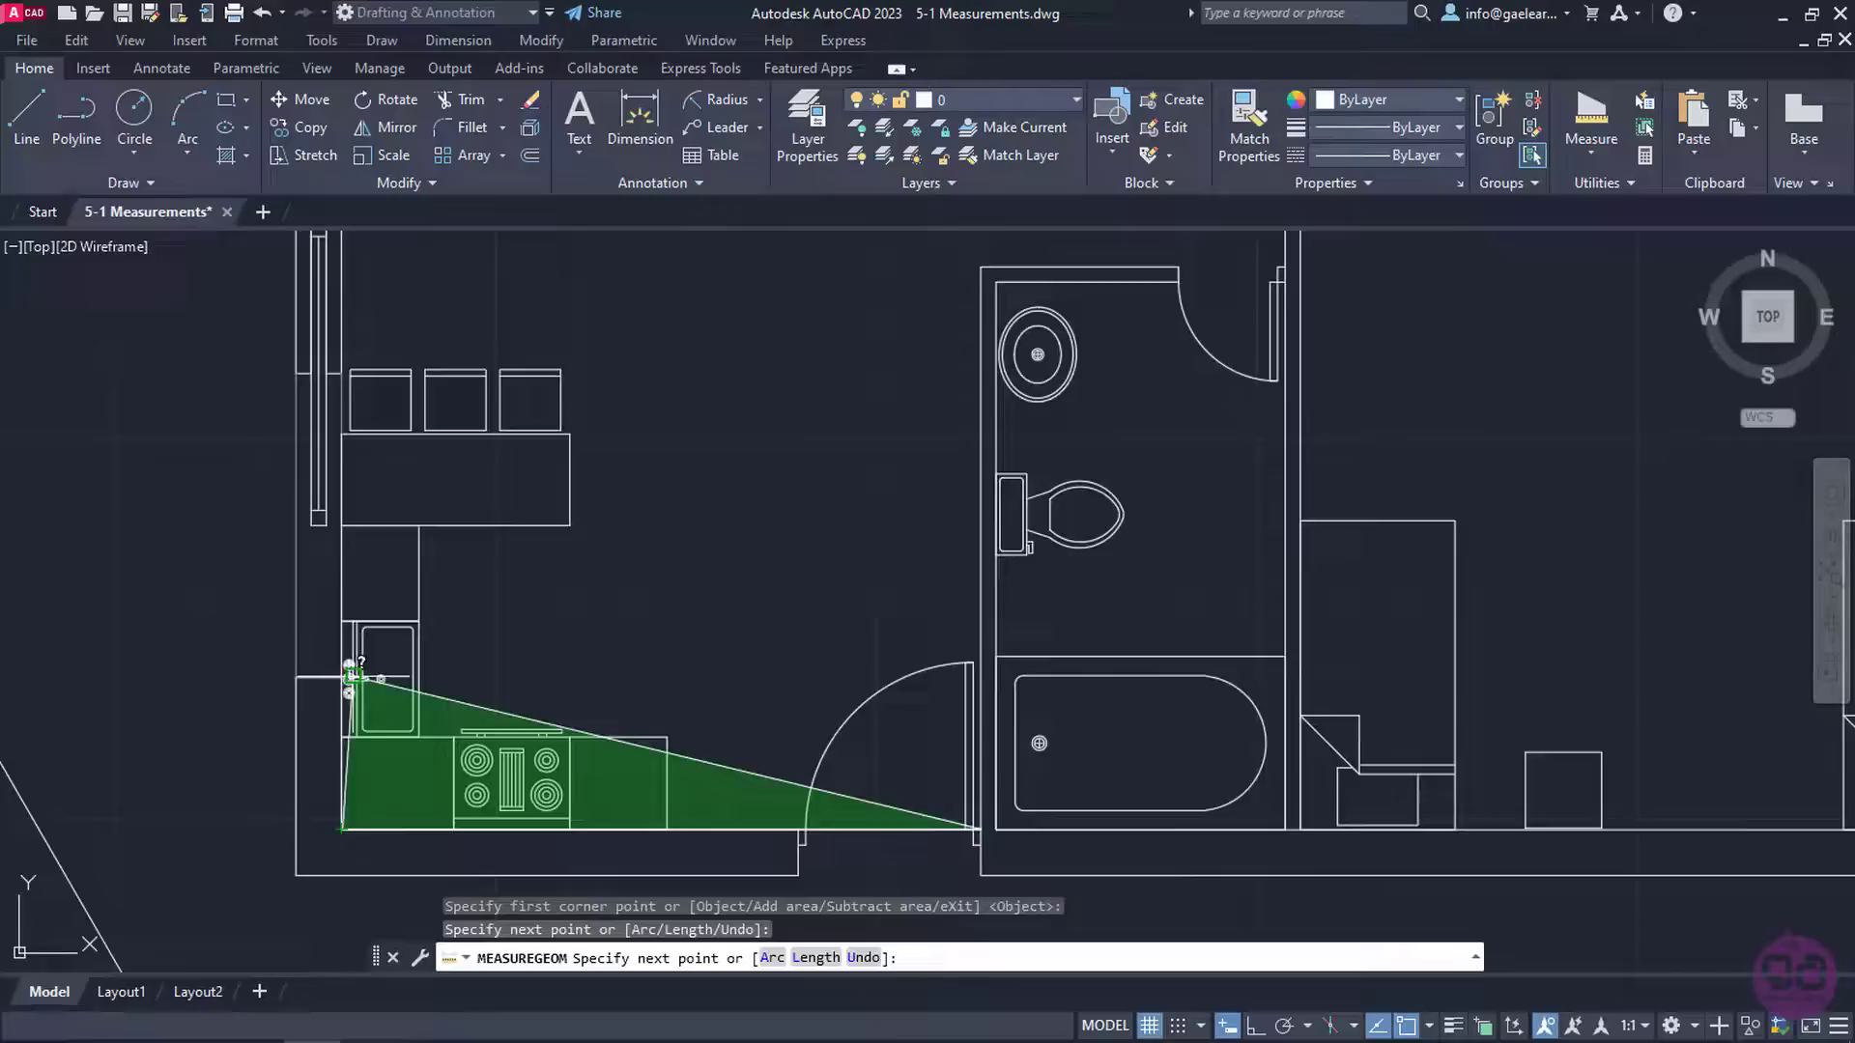
{"action": "scroll", "coordinate": [351, 675], "scroll_direction": "down", "scroll_amount": 3}
{"action": "scroll", "coordinate": [425, 570], "scroll_direction": "up", "scroll_amount": 2}
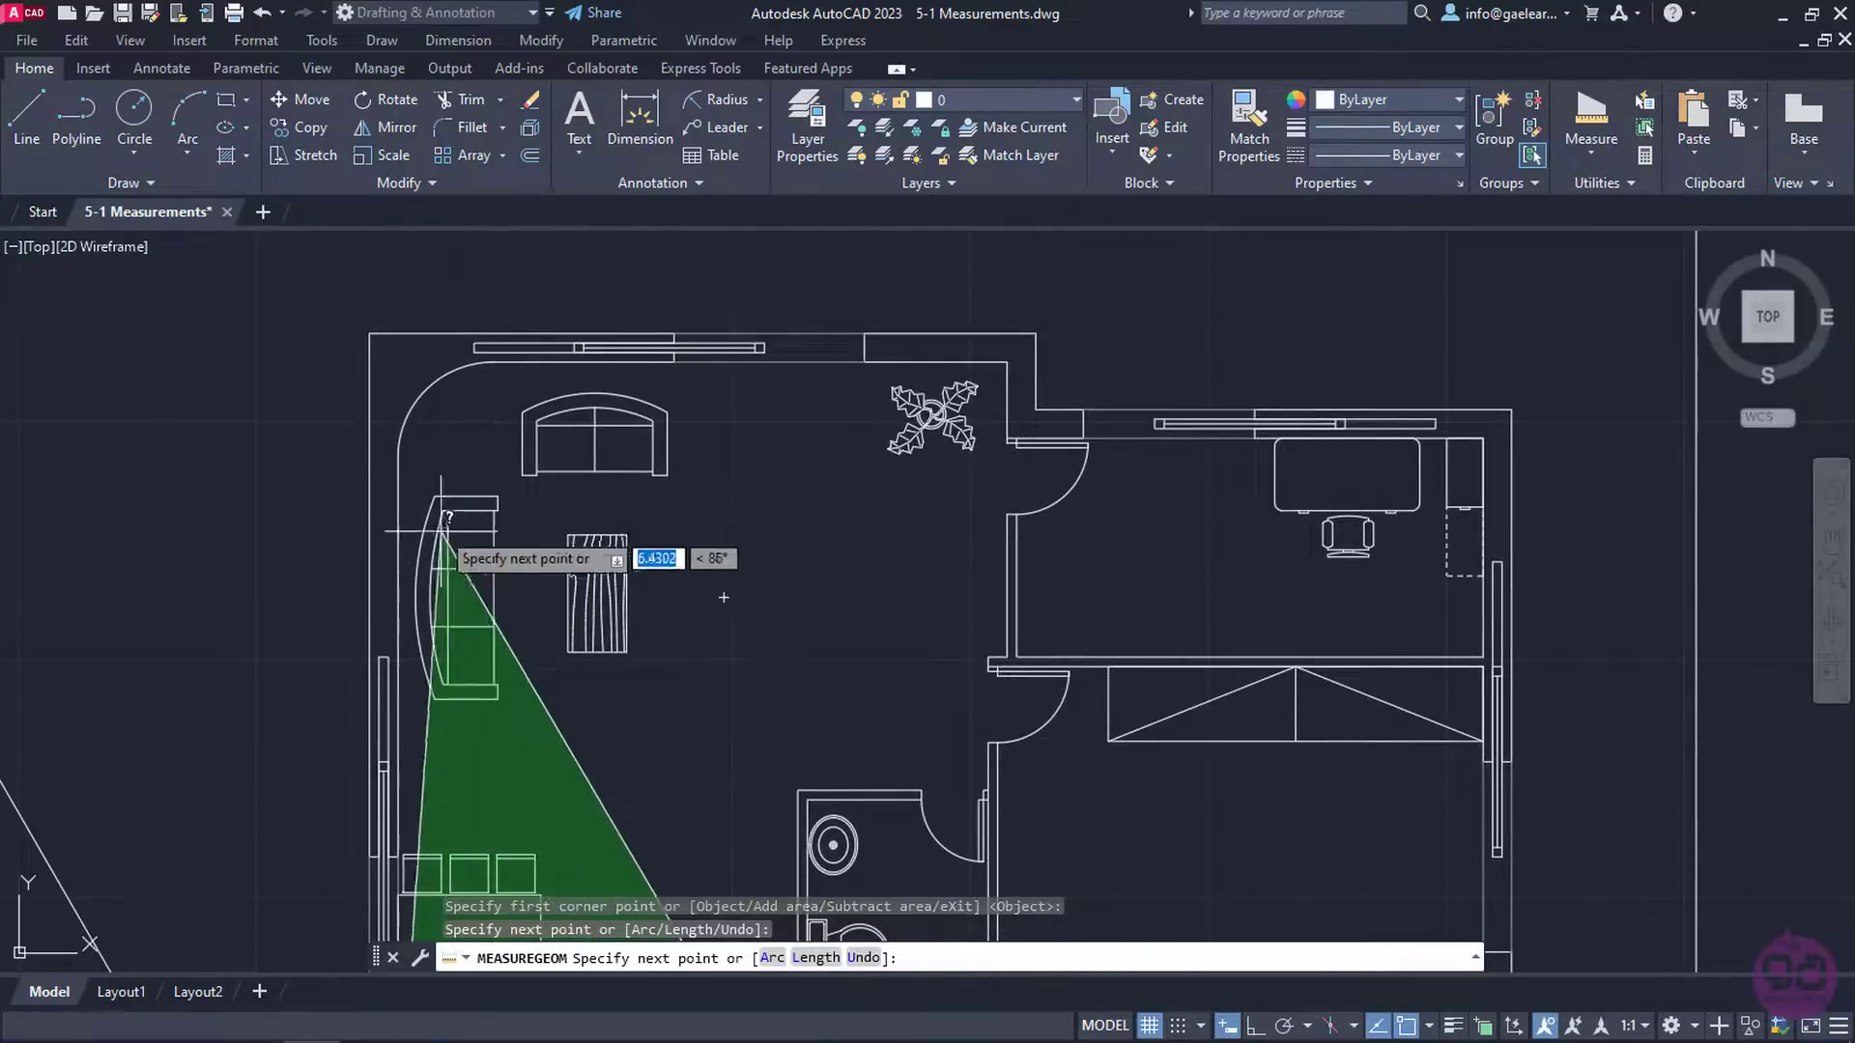
{"action": "left_click", "coordinate": [398, 456]}
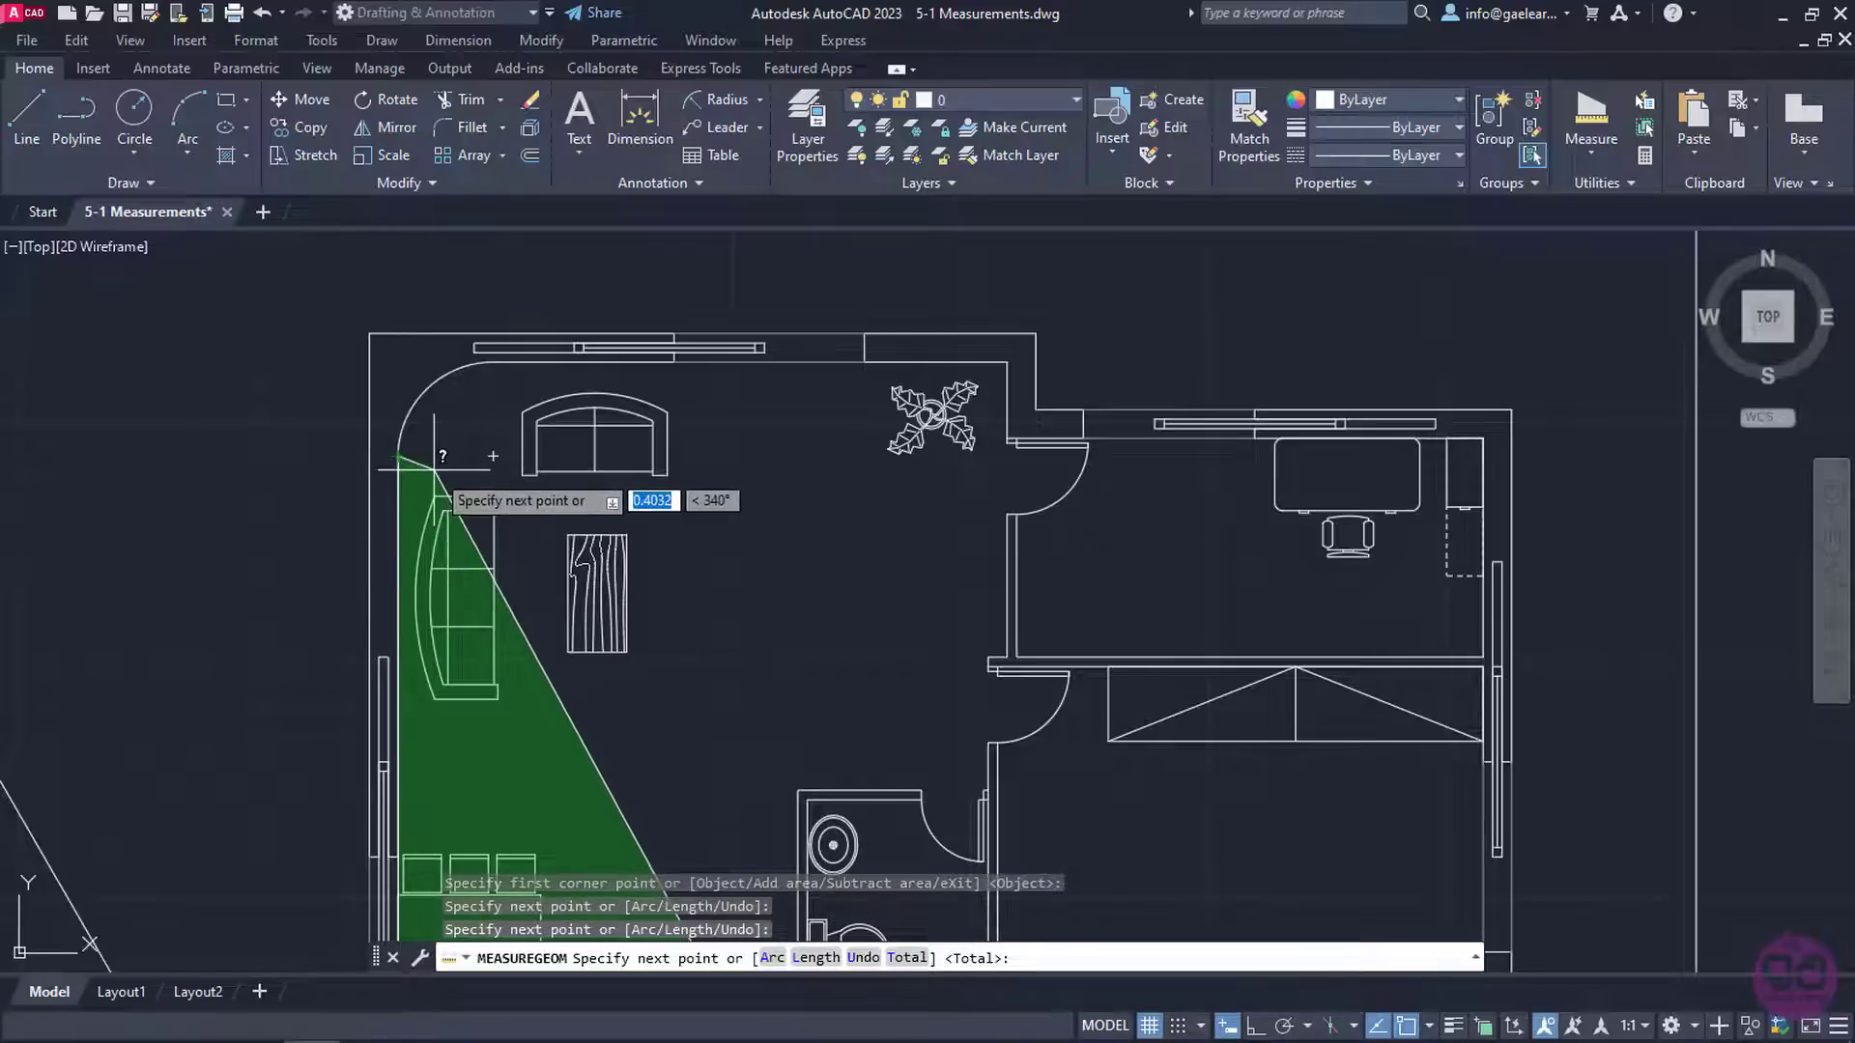
Trace the curved top-left corner with an arc segment to the top wall, then resume lines
{"action": "left_click", "coordinate": [772, 958]}
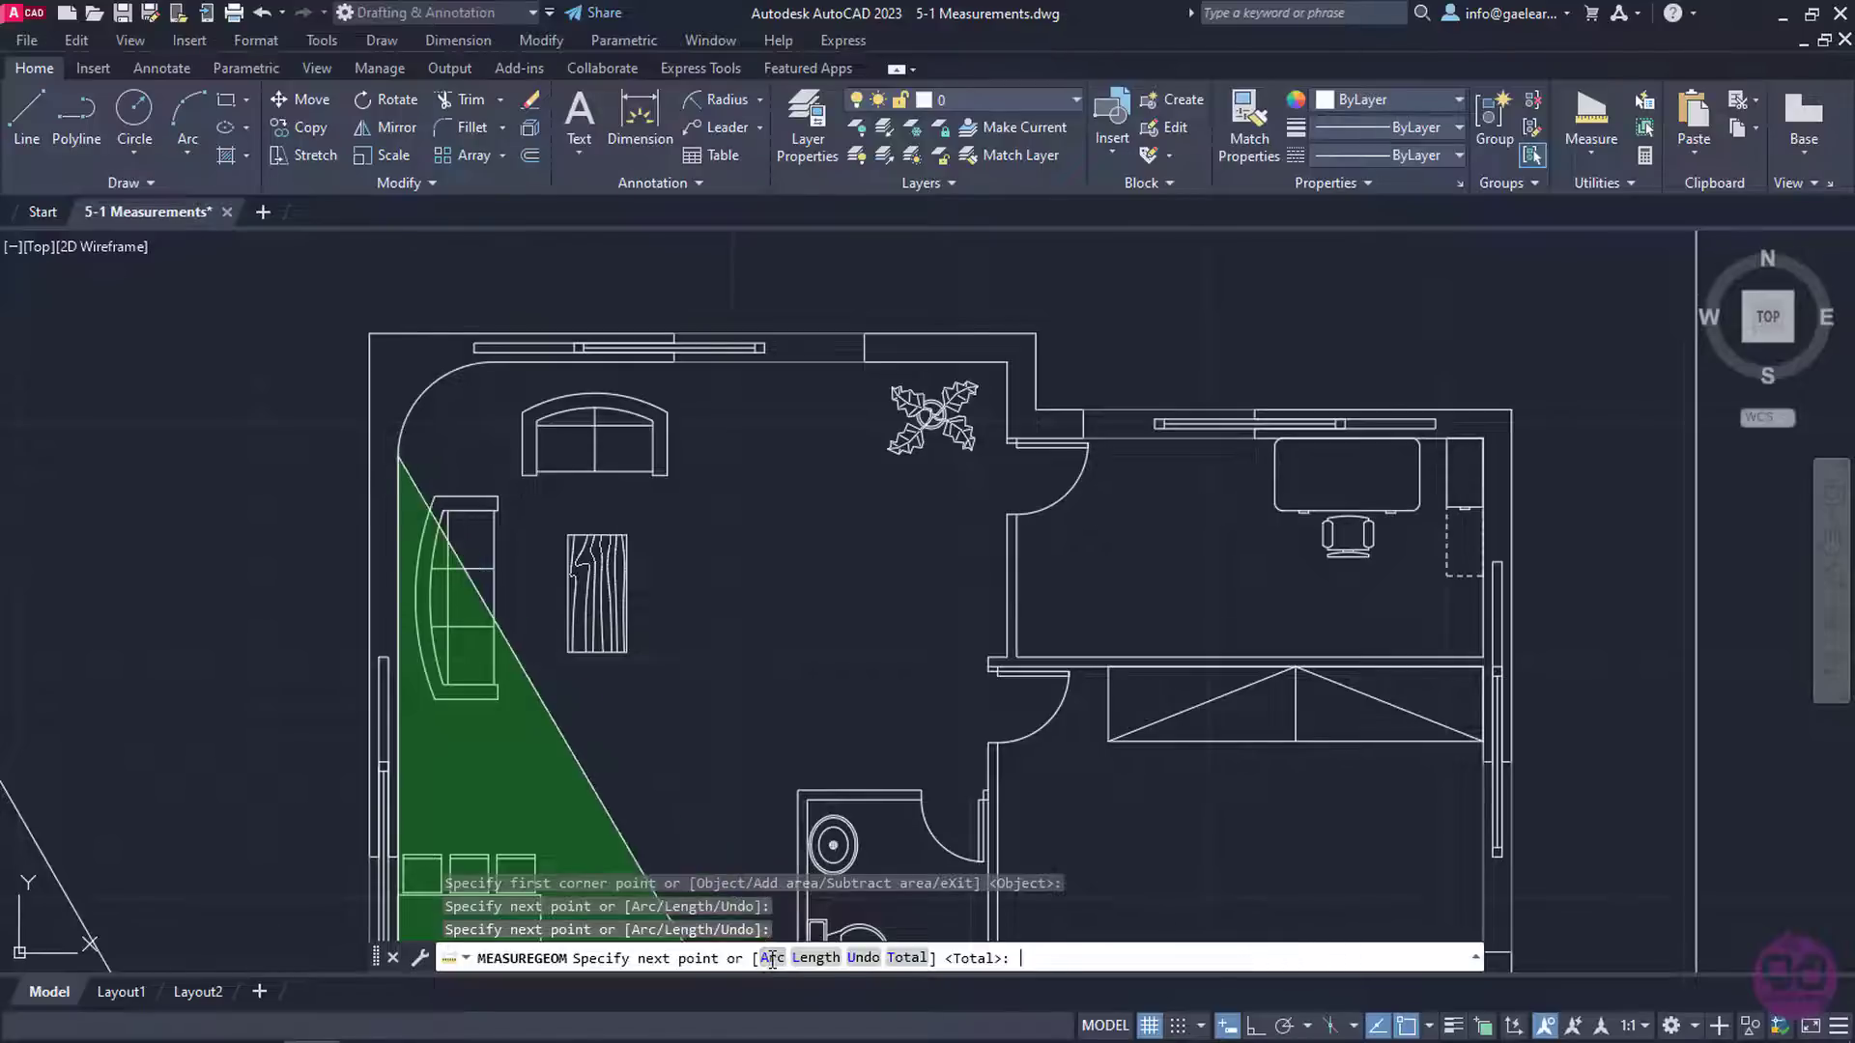
{"action": "left_click", "coordinate": [493, 362]}
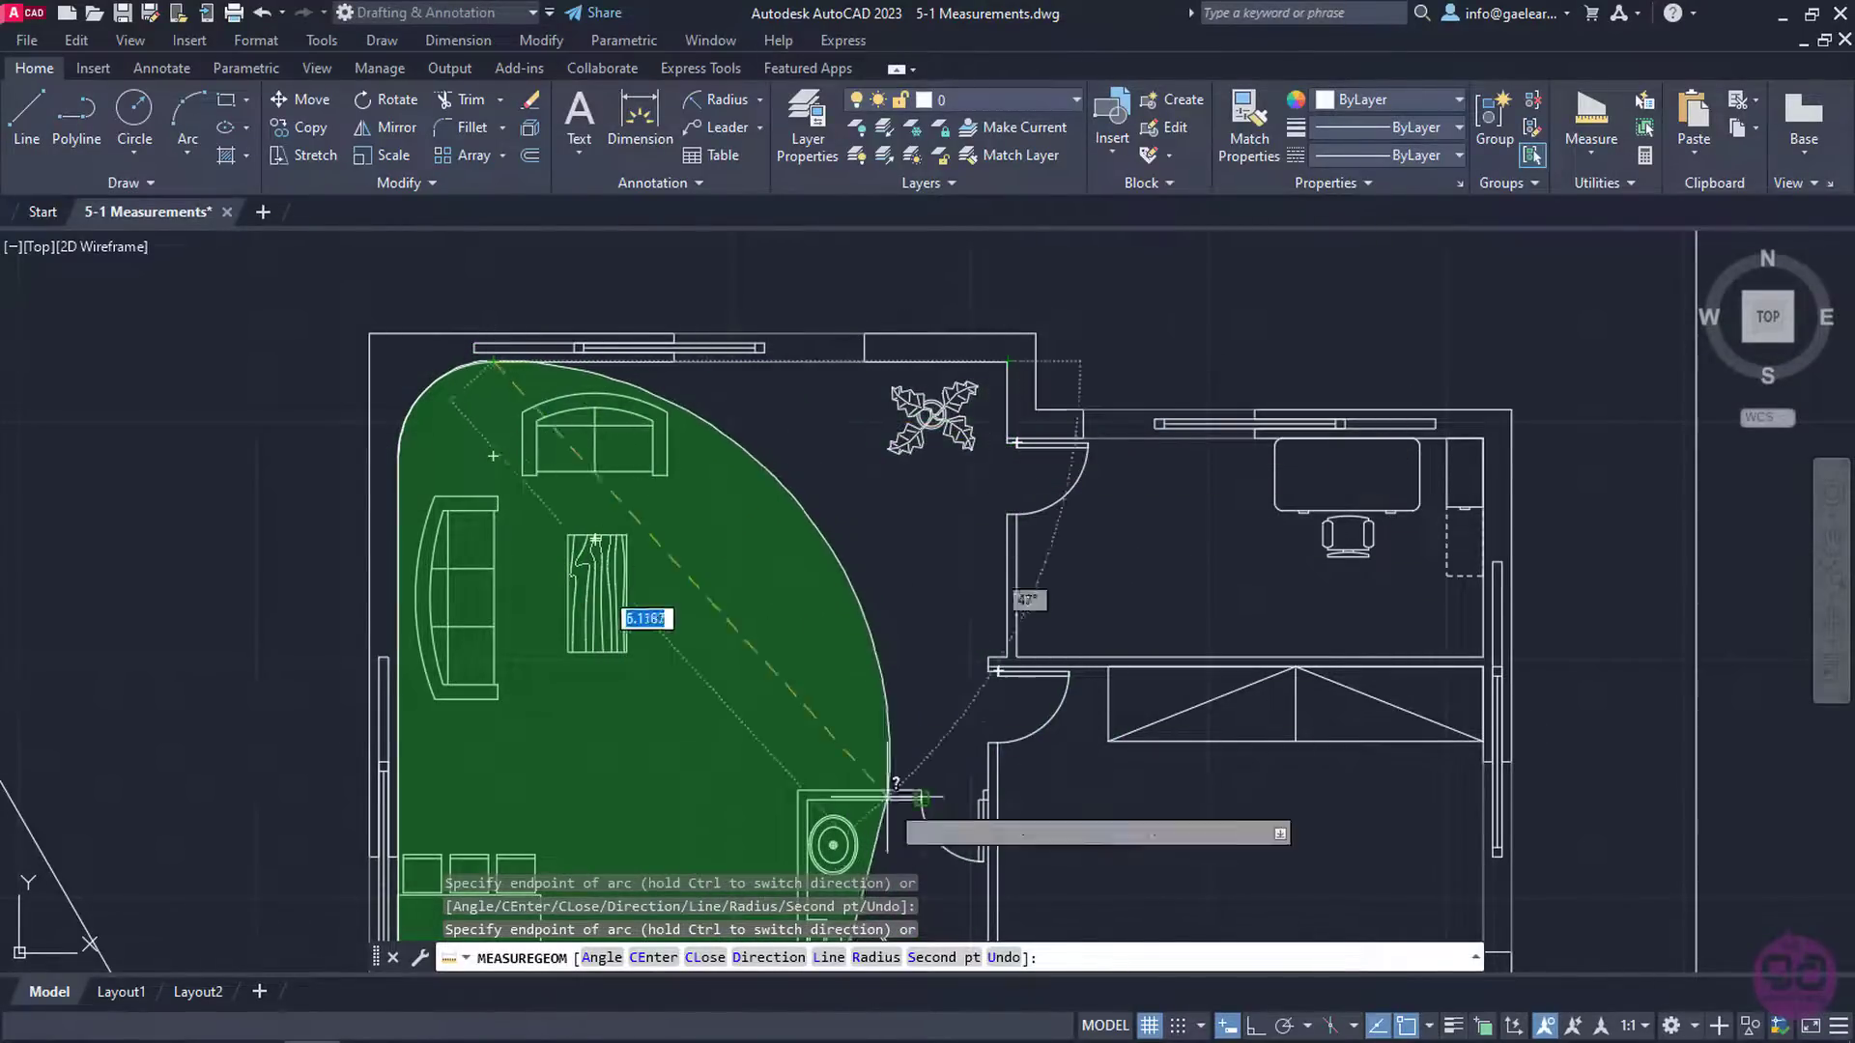
{"action": "left_click", "coordinate": [829, 958]}
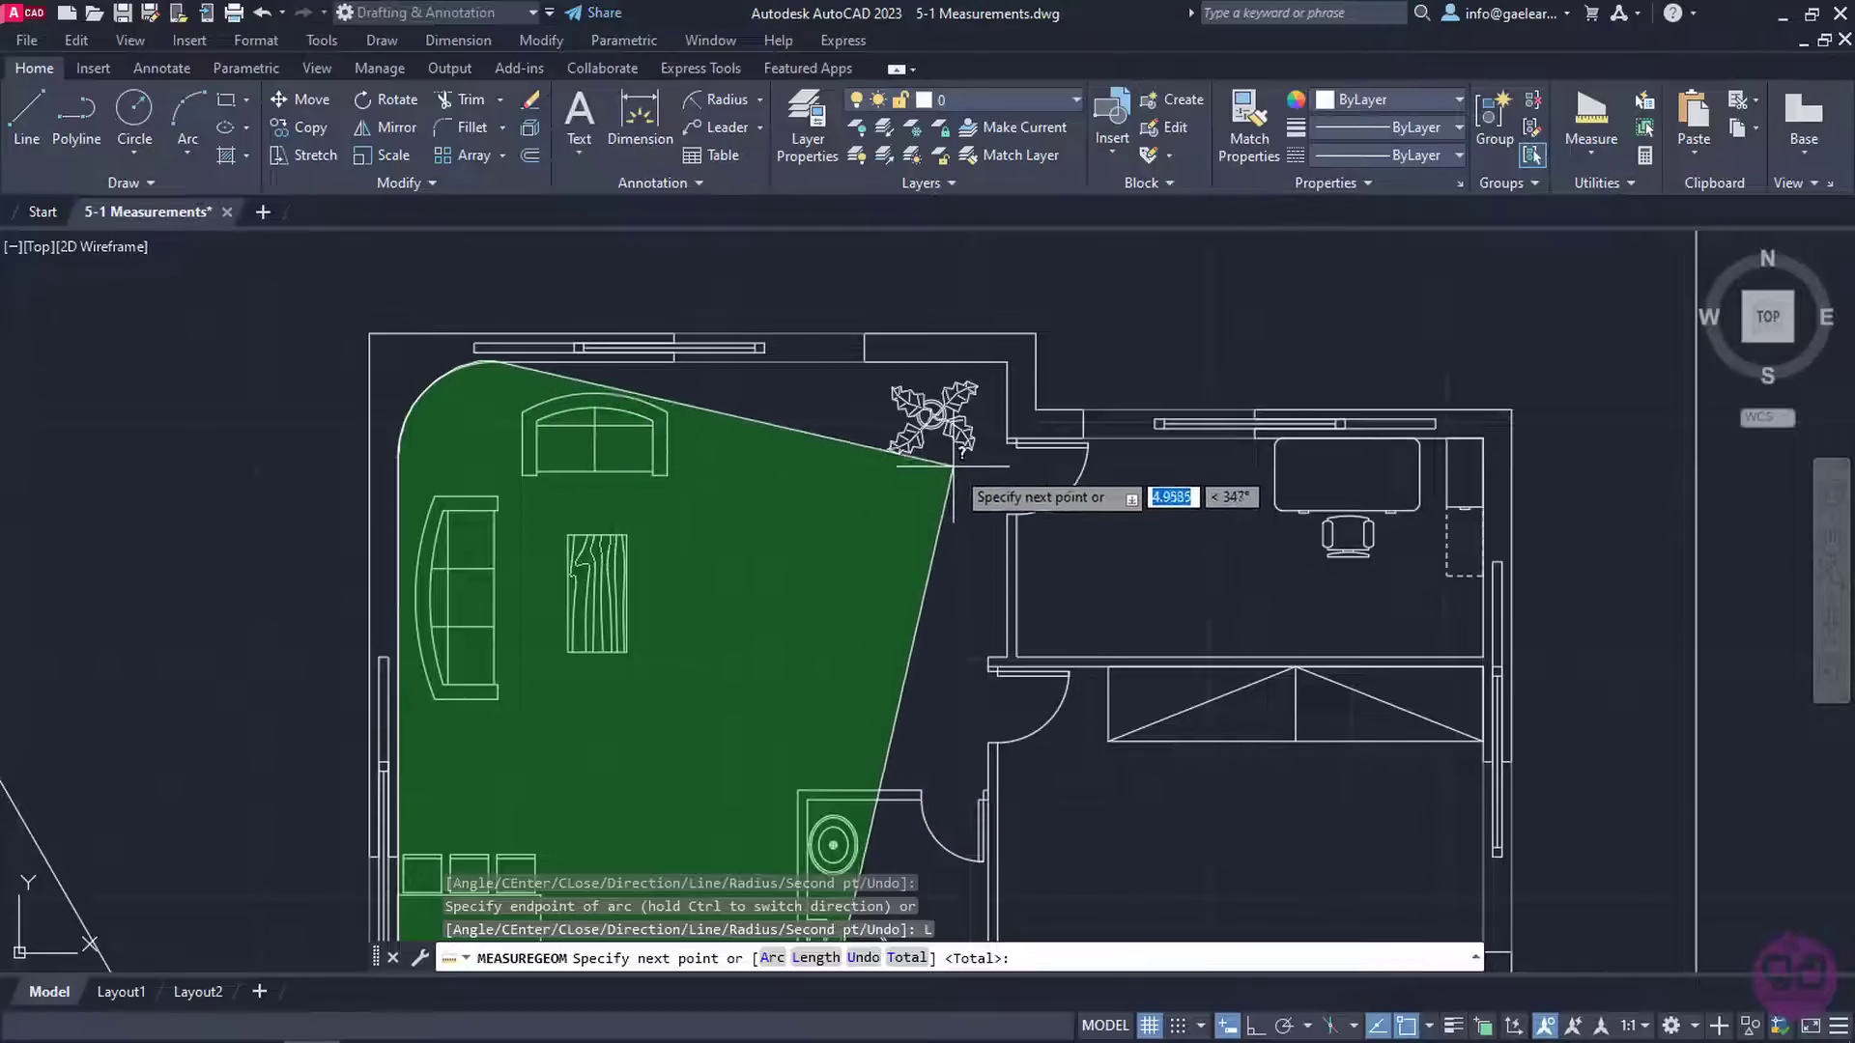
Pick the remaining office and living-room corners and close: Area 55.3104, Perimeter 38.7217
{"action": "left_click", "coordinate": [1016, 364]}
{"action": "left_click", "coordinate": [1010, 441]}
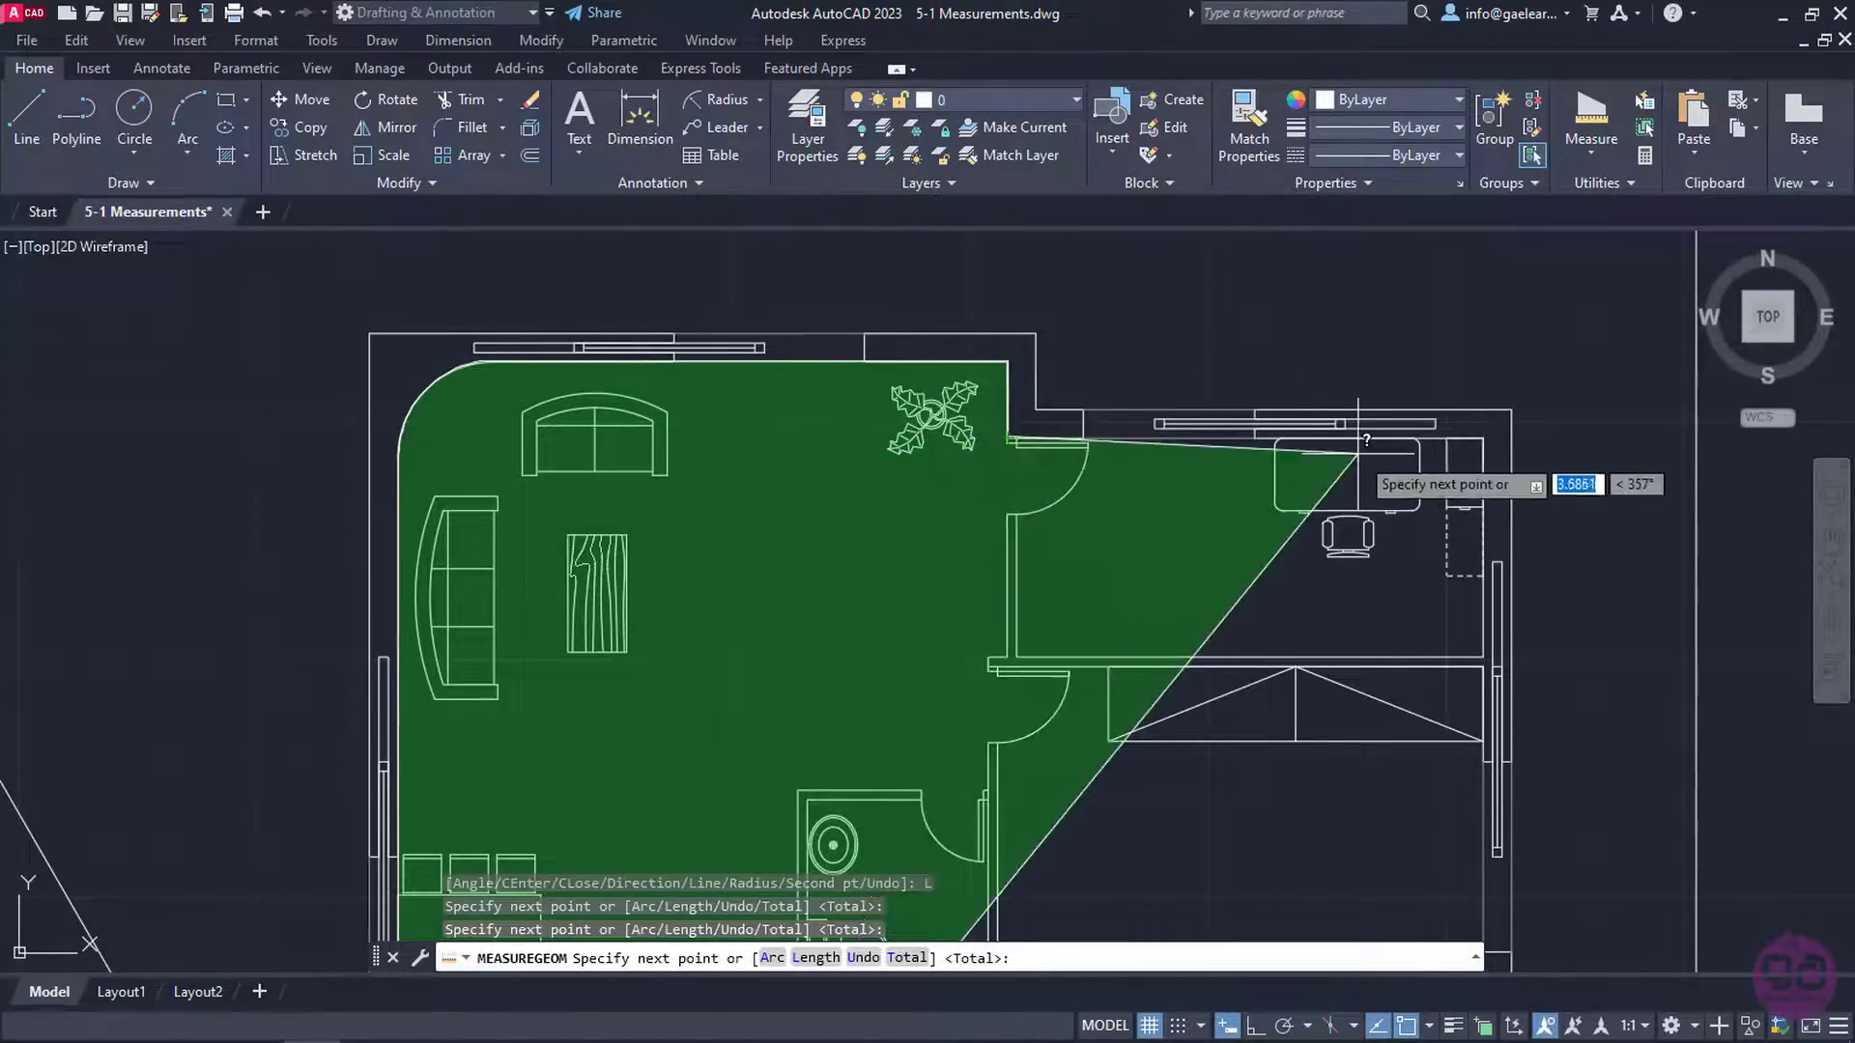
{"action": "left_click", "coordinate": [1484, 439]}
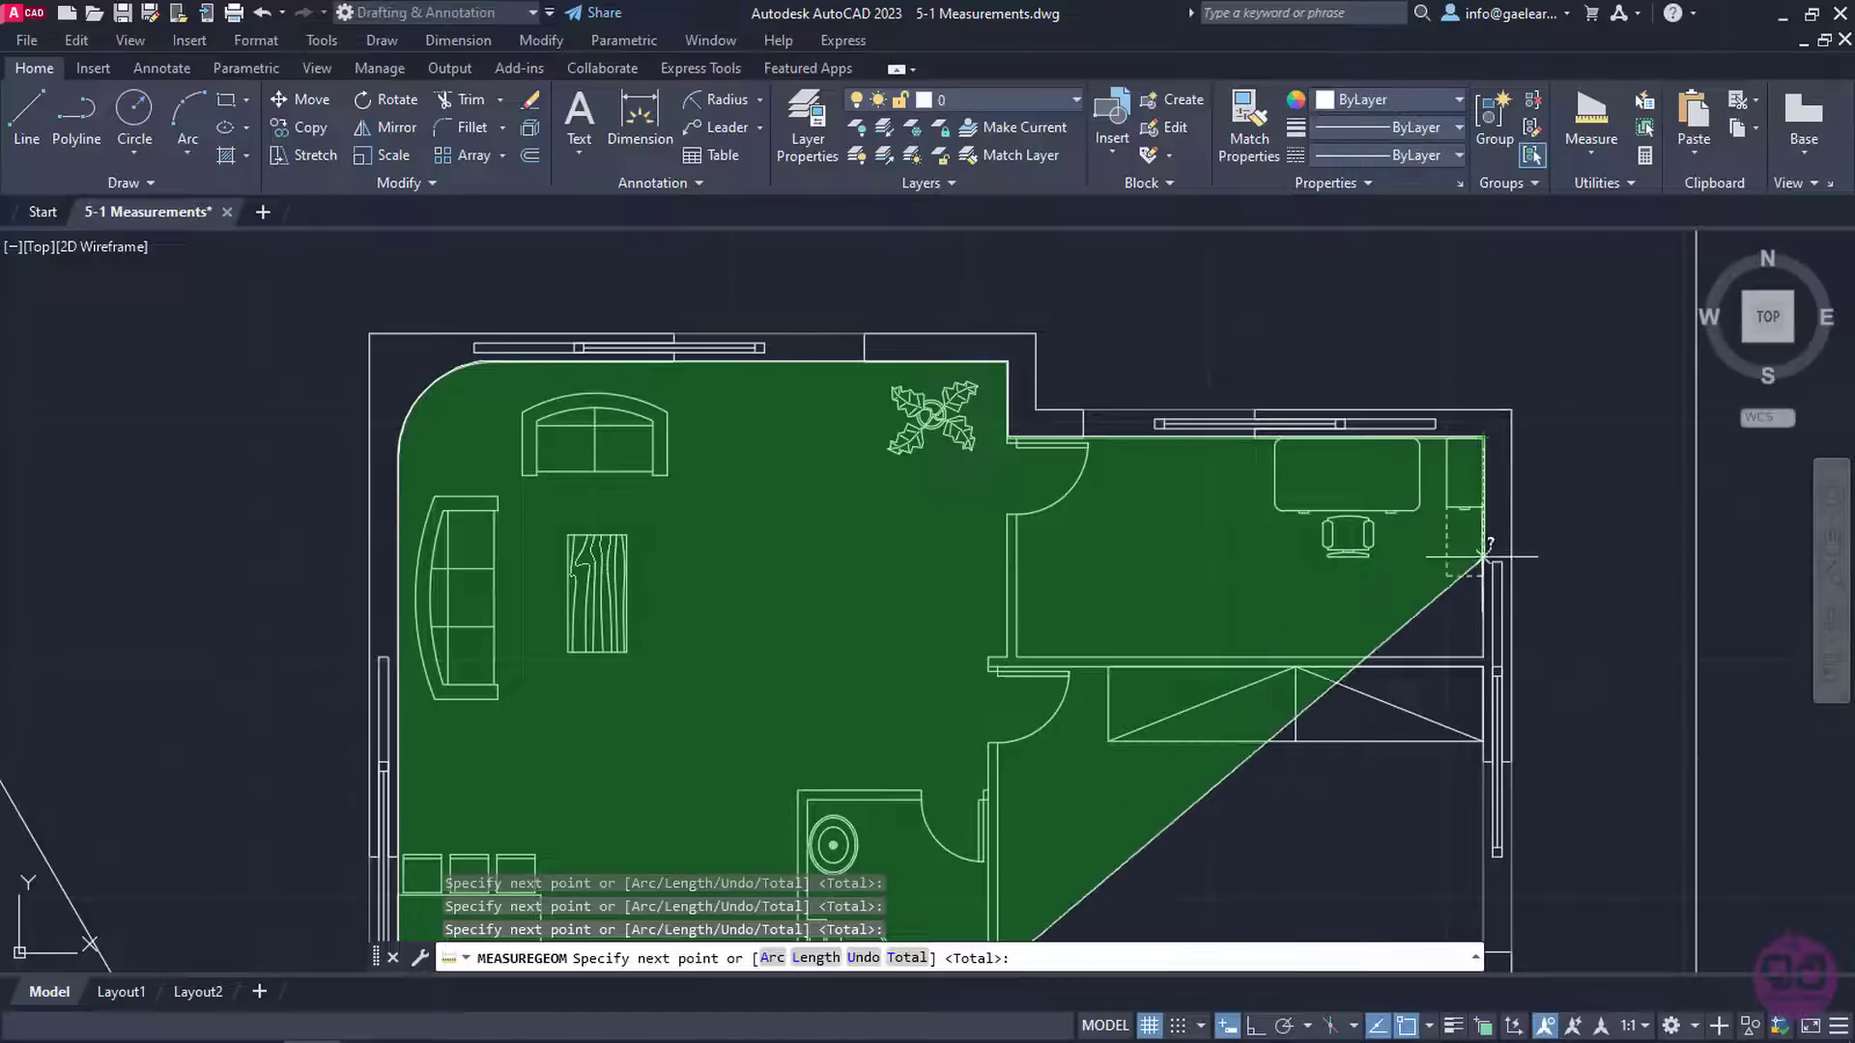
{"action": "left_click", "coordinate": [1484, 663]}
{"action": "left_click", "coordinate": [989, 663]}
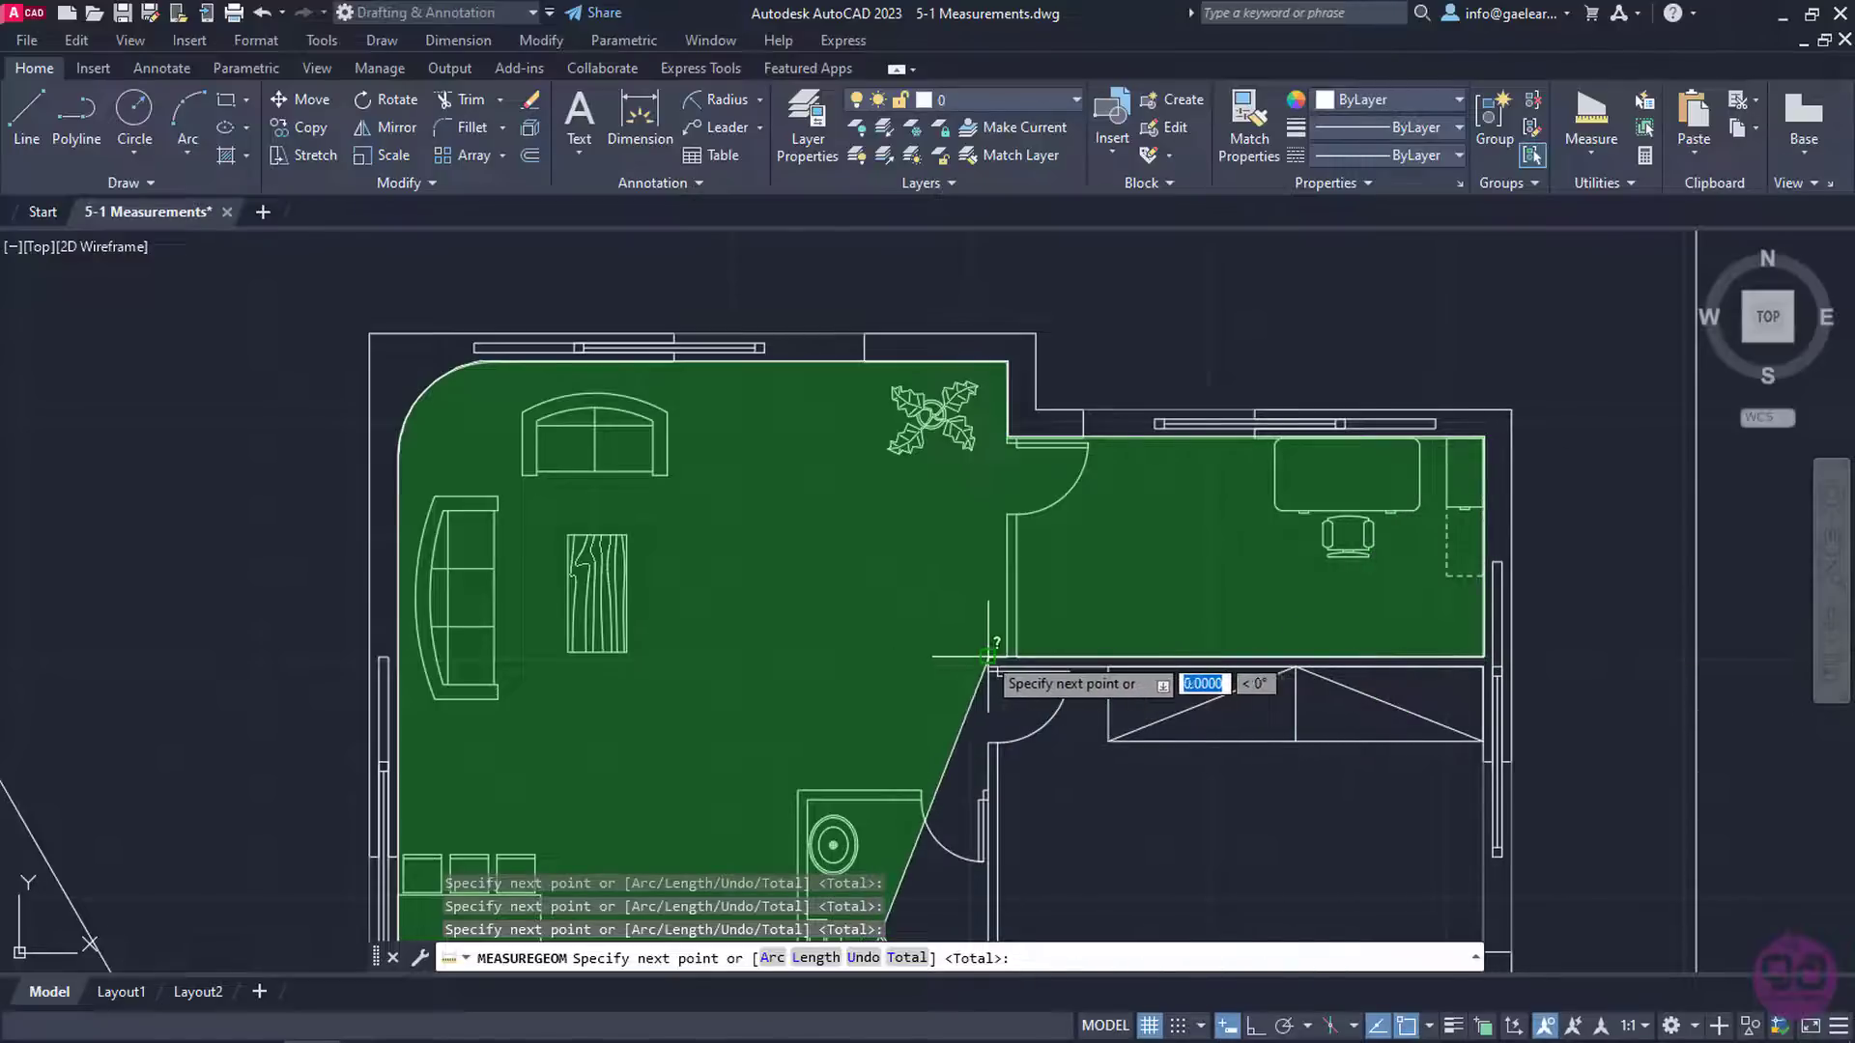
{"action": "left_click", "coordinate": [982, 790]}
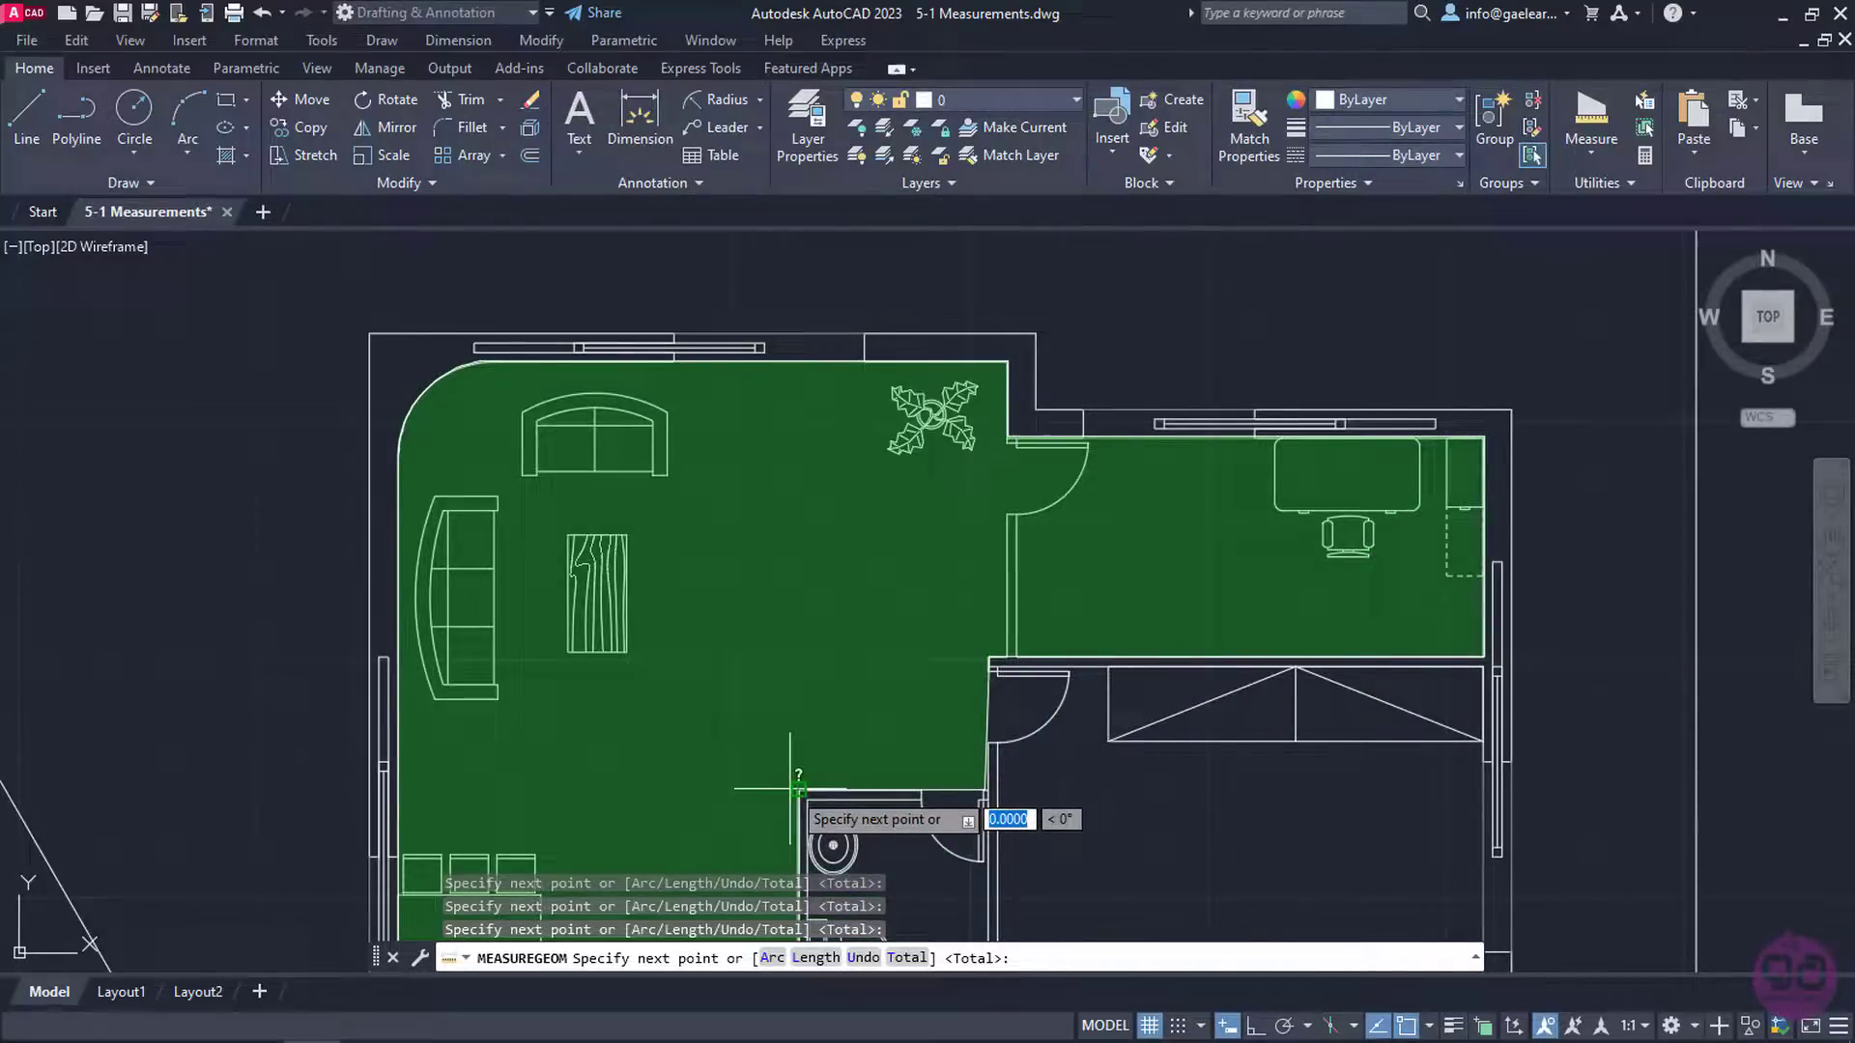
{"action": "scroll", "coordinate": [791, 785], "scroll_direction": "down", "scroll_amount": 2}
{"action": "middle_click_drag", "start_coordinate": [794, 740], "coordinate": [785, 542]}
{"action": "key", "text": "Return"}
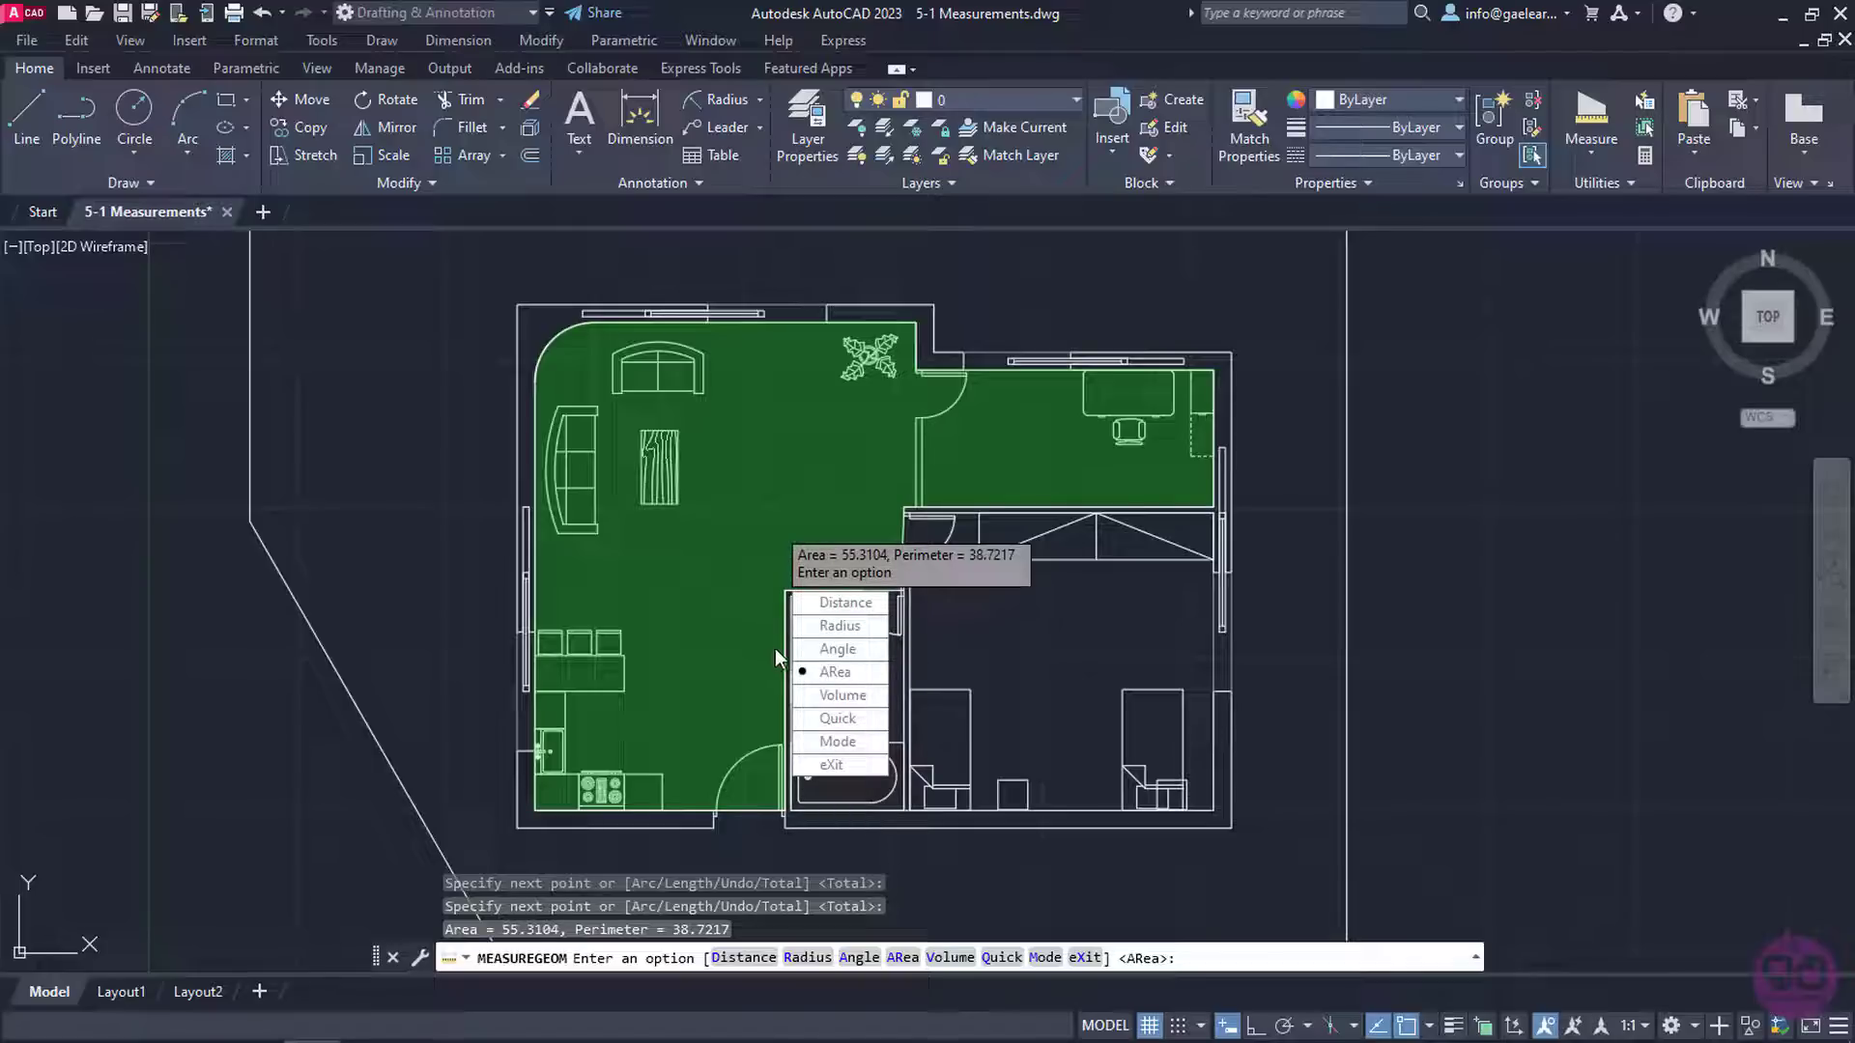
Start a new area measurement in Add area mode for a running total
{"action": "left_click", "coordinate": [837, 672]}
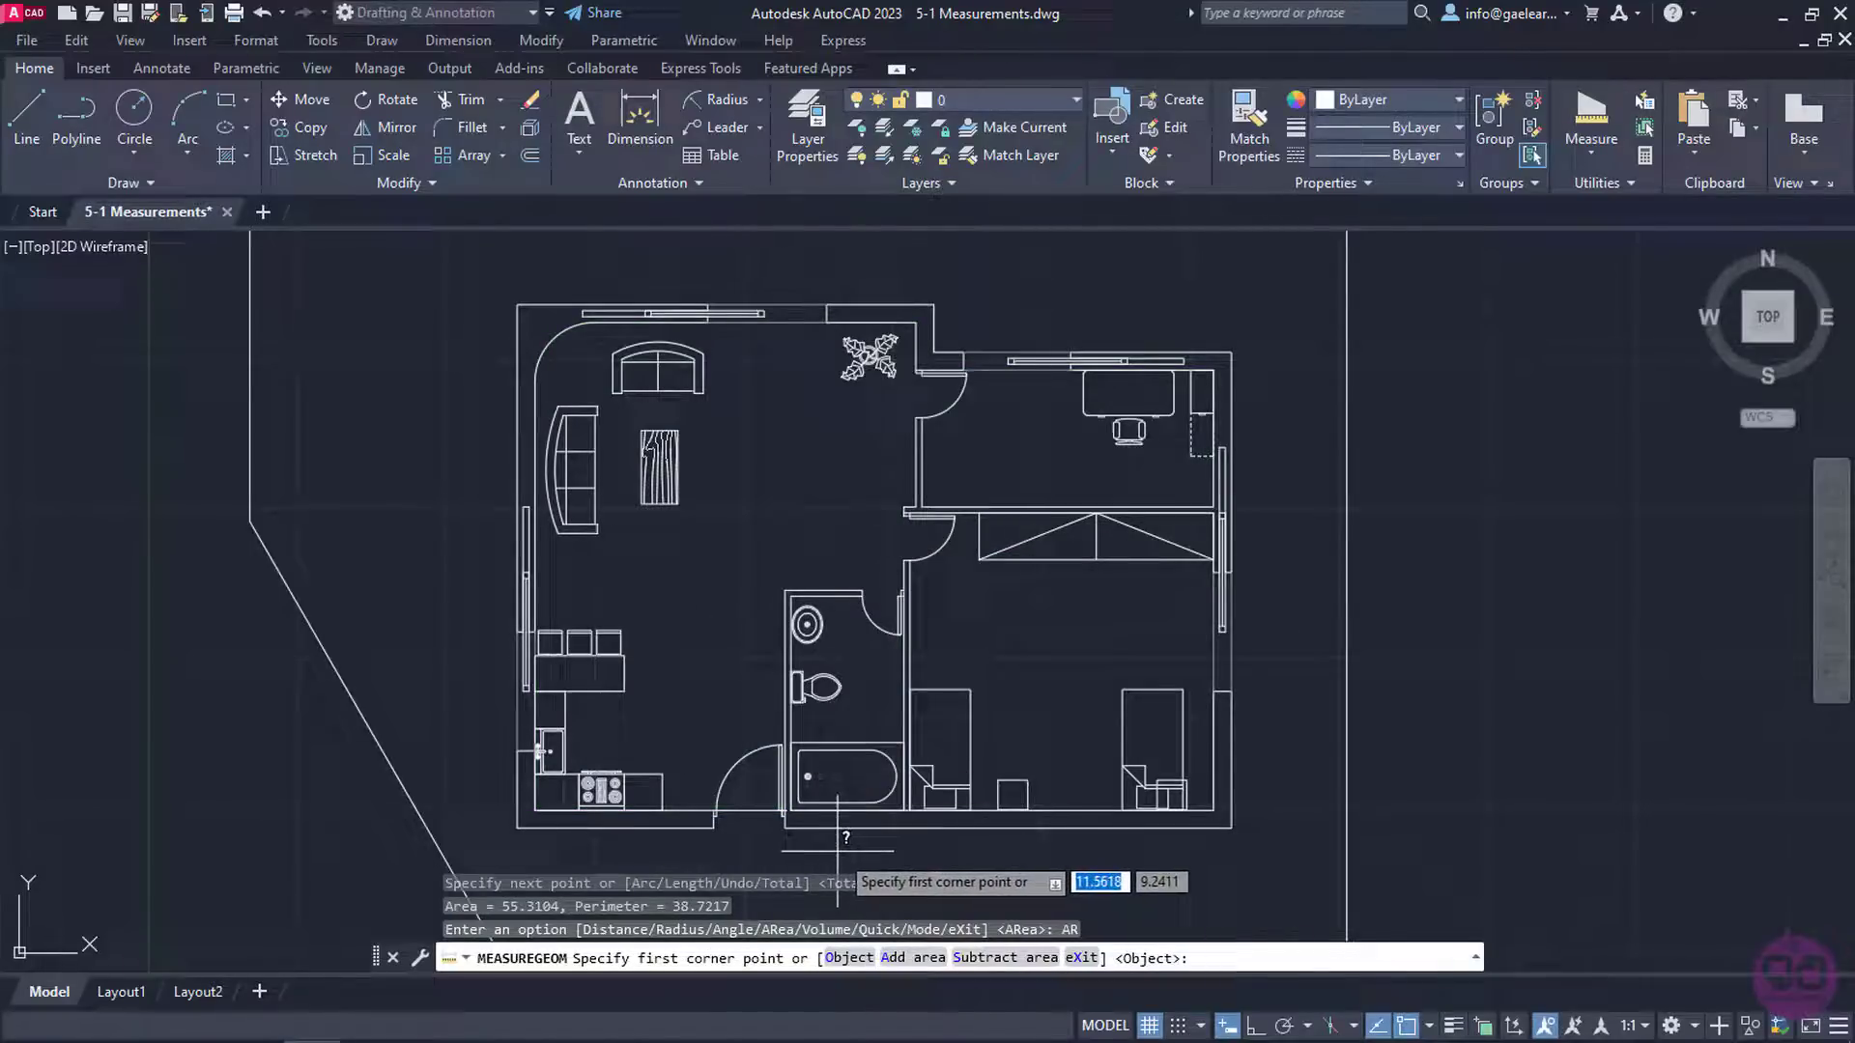
{"action": "left_click", "coordinate": [912, 961]}
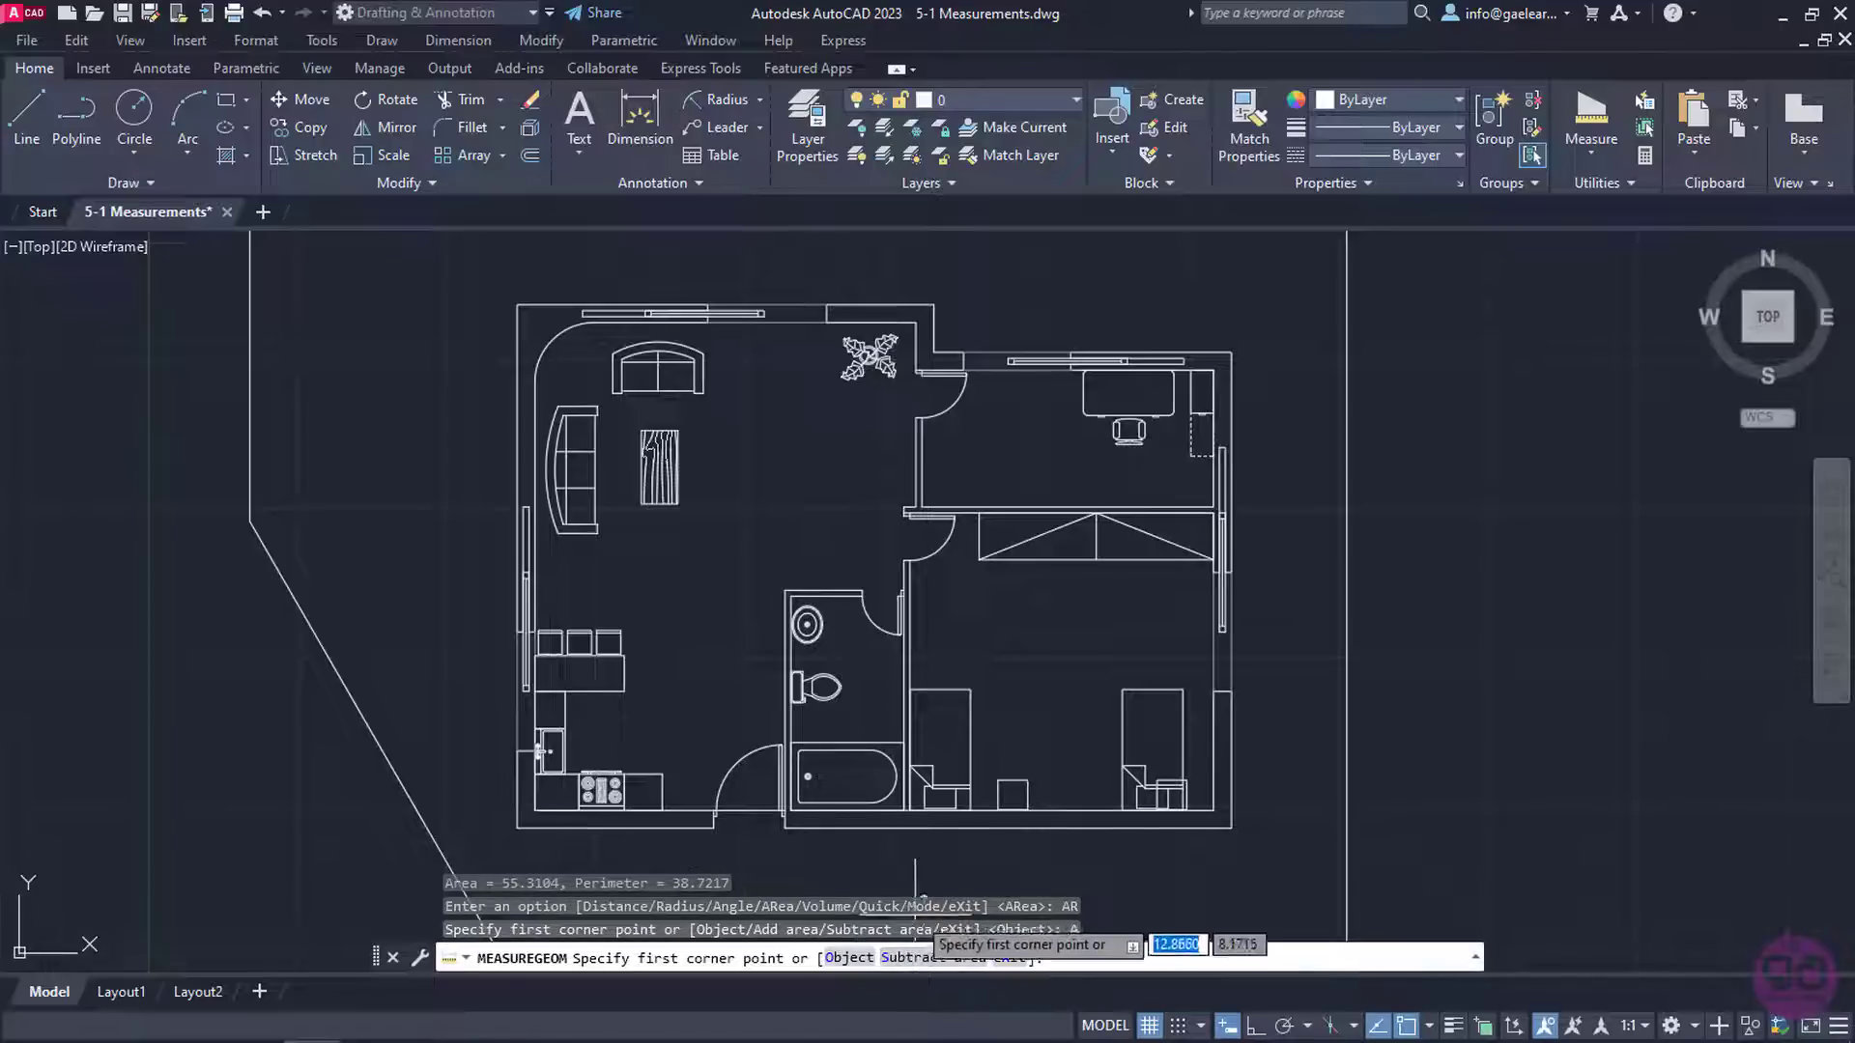
{"action": "scroll", "coordinate": [805, 806], "scroll_direction": "up", "scroll_amount": 2}
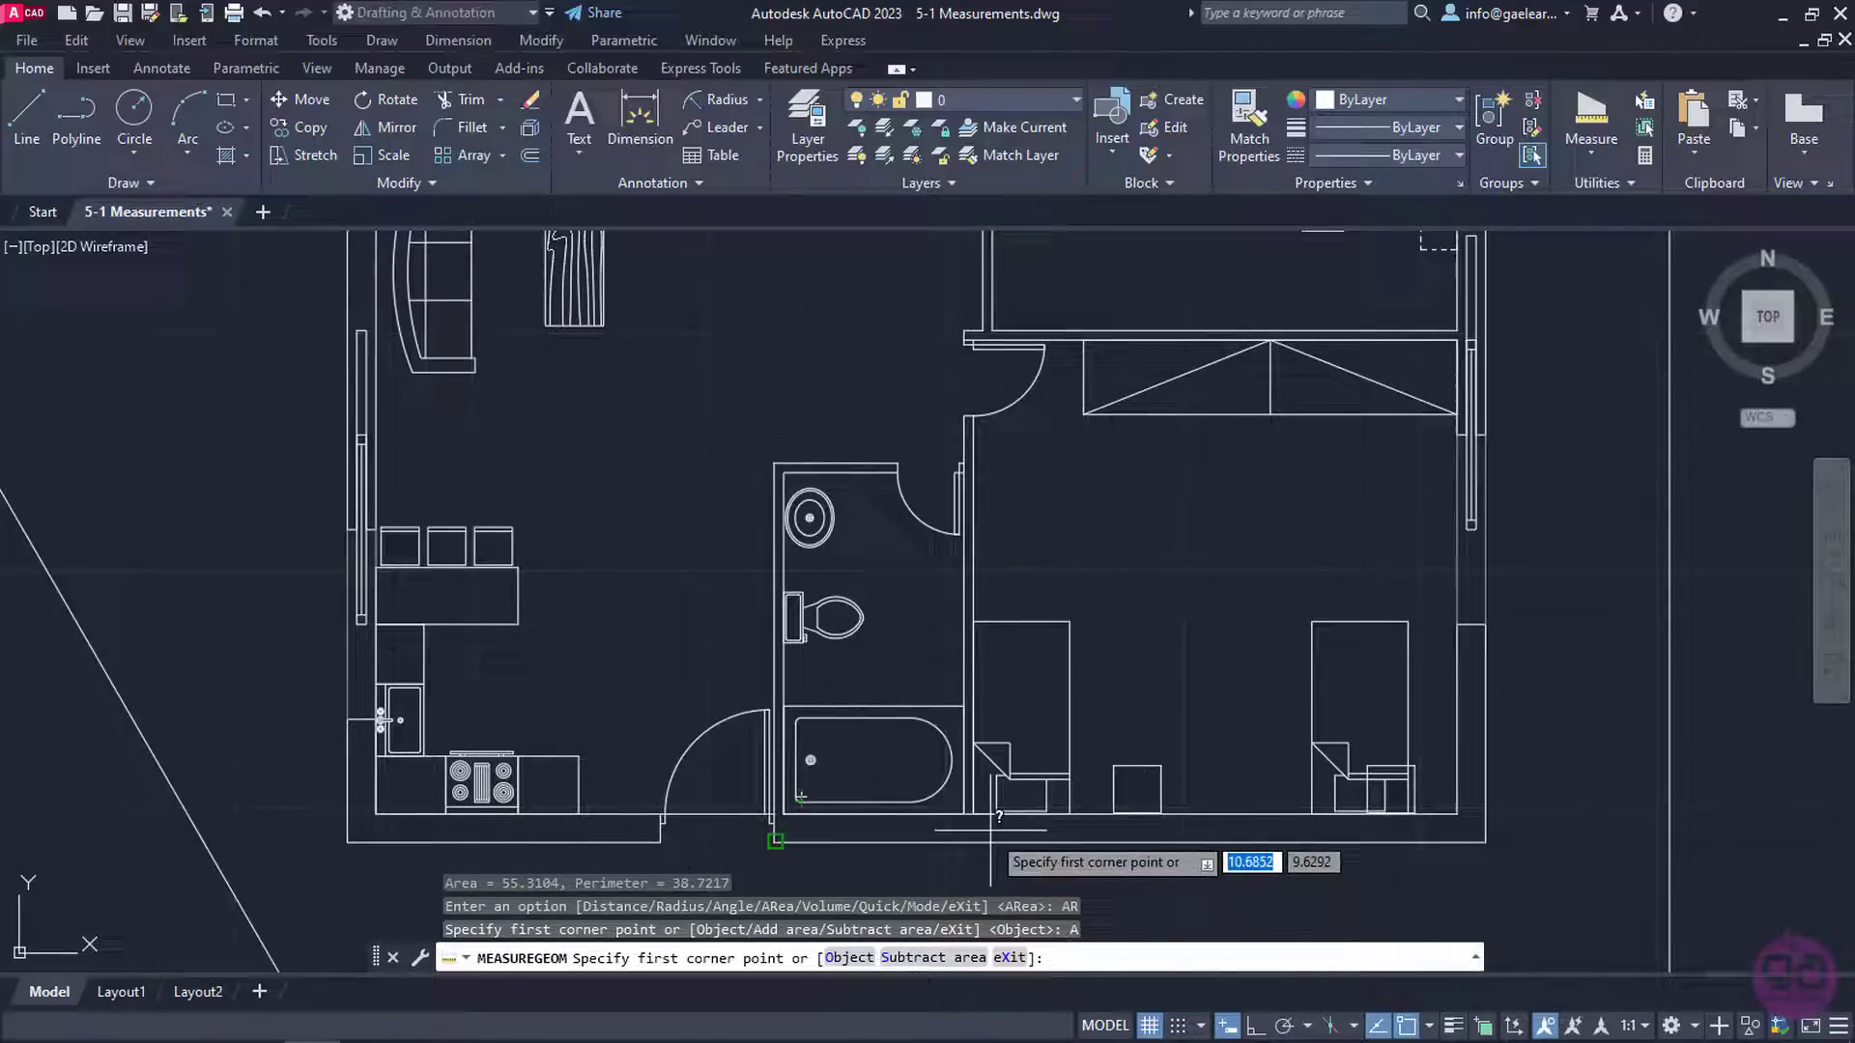
Outline the four bathroom corners, adding Area 6.8400, Perimeter 11.0000 to the total
{"action": "left_click", "coordinate": [962, 810]}
{"action": "left_click", "coordinate": [785, 814]}
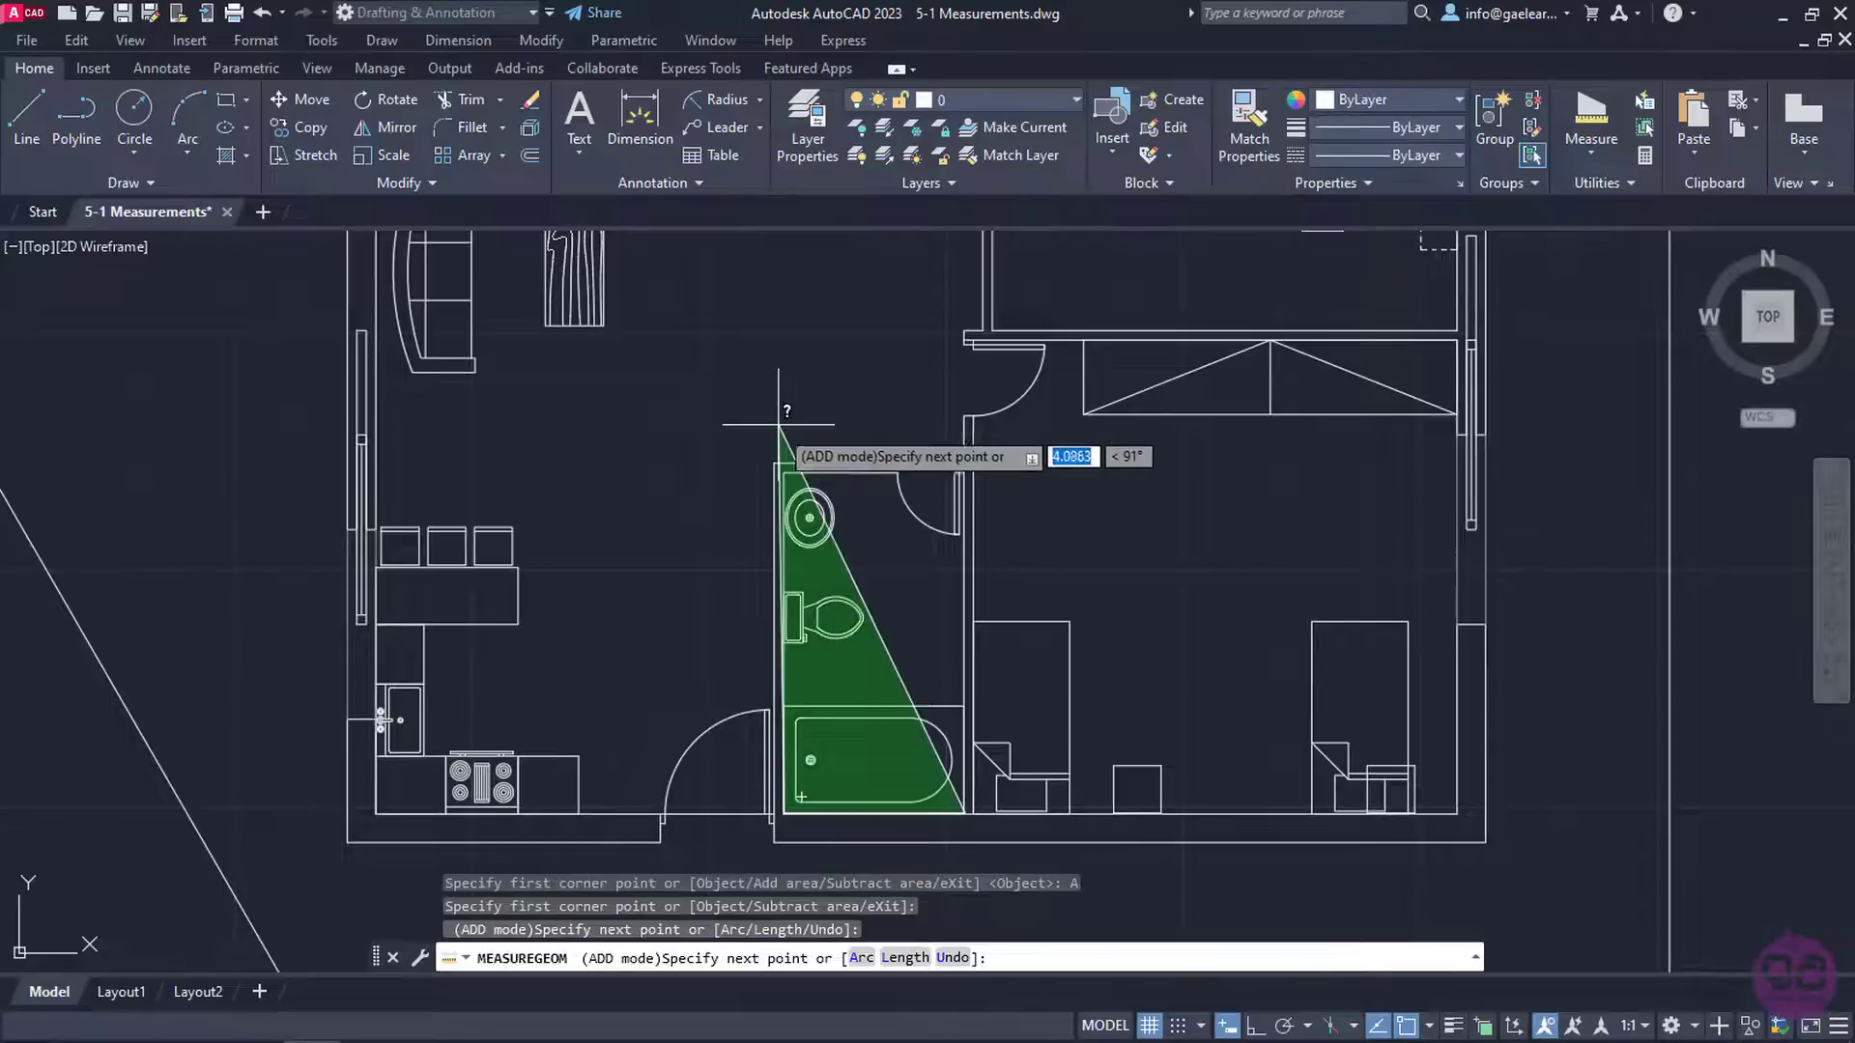
{"action": "left_click", "coordinate": [785, 473]}
{"action": "scroll", "coordinate": [924, 474], "scroll_direction": "up", "scroll_amount": 2}
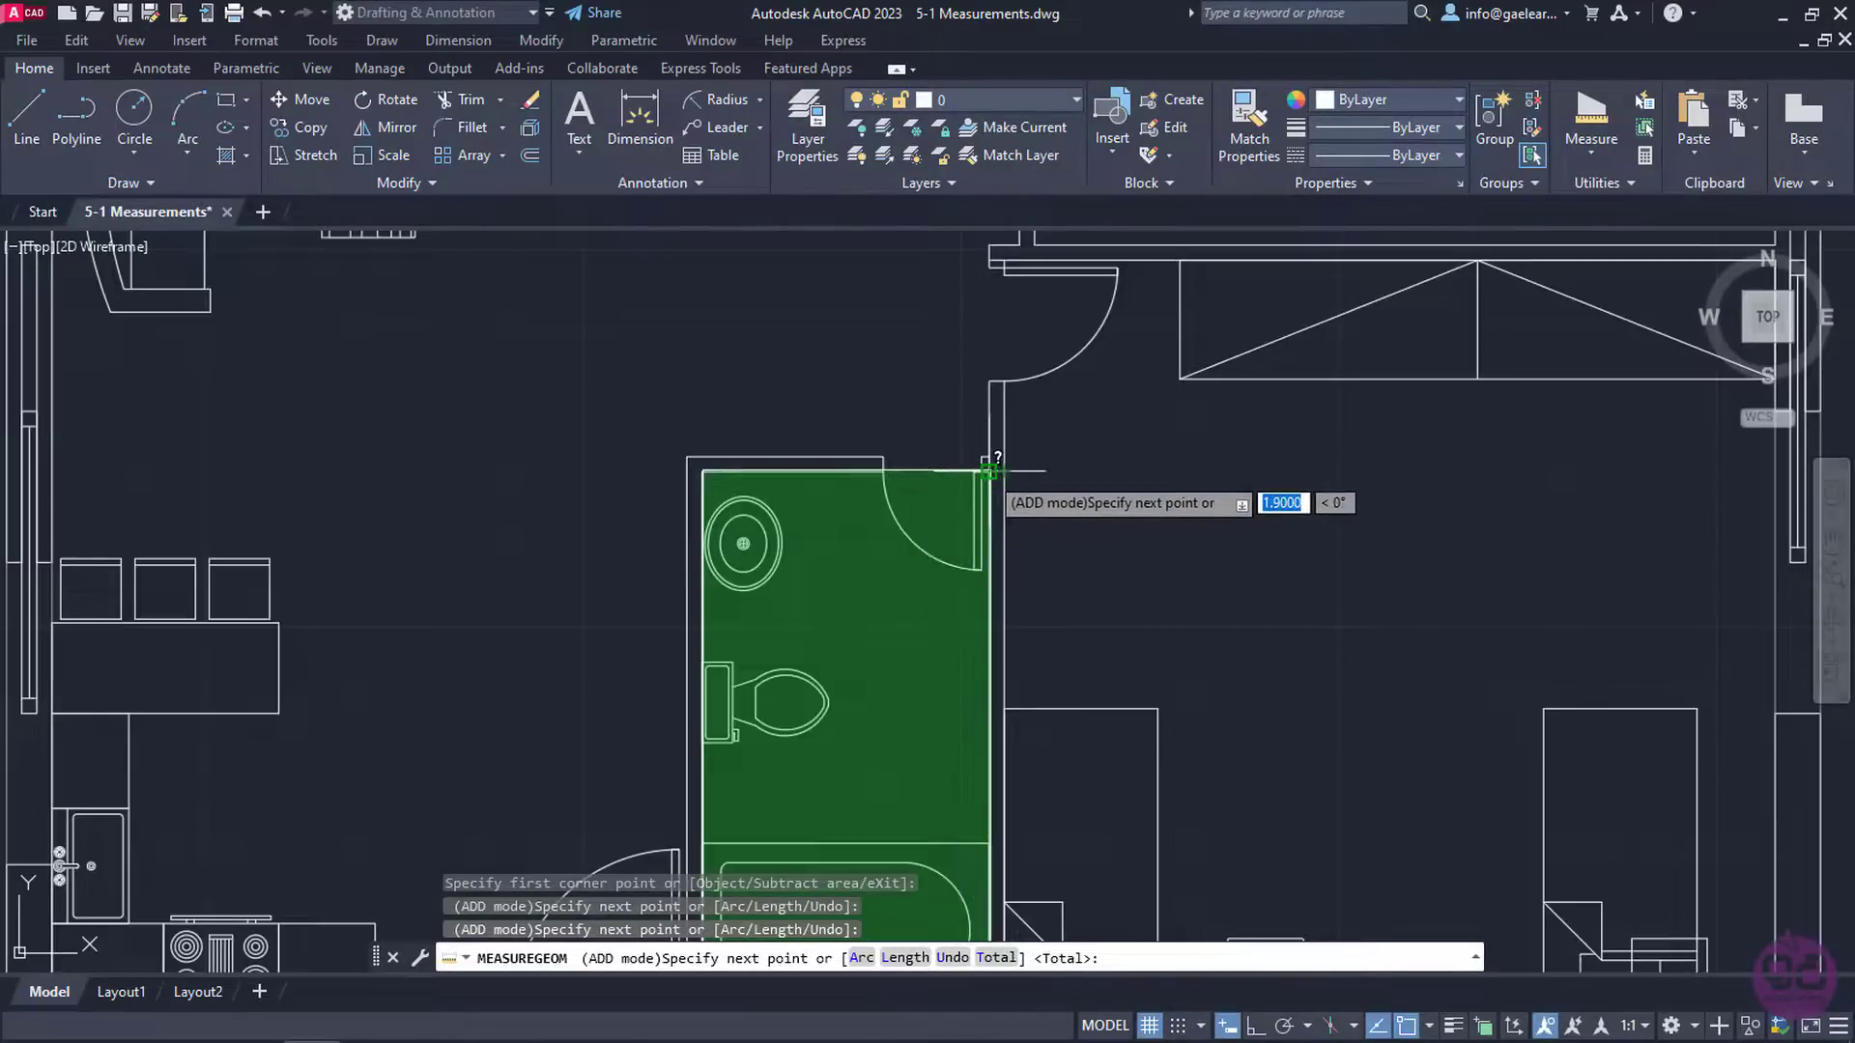
{"action": "left_click", "coordinate": [962, 473]}
{"action": "key", "text": "Return"}
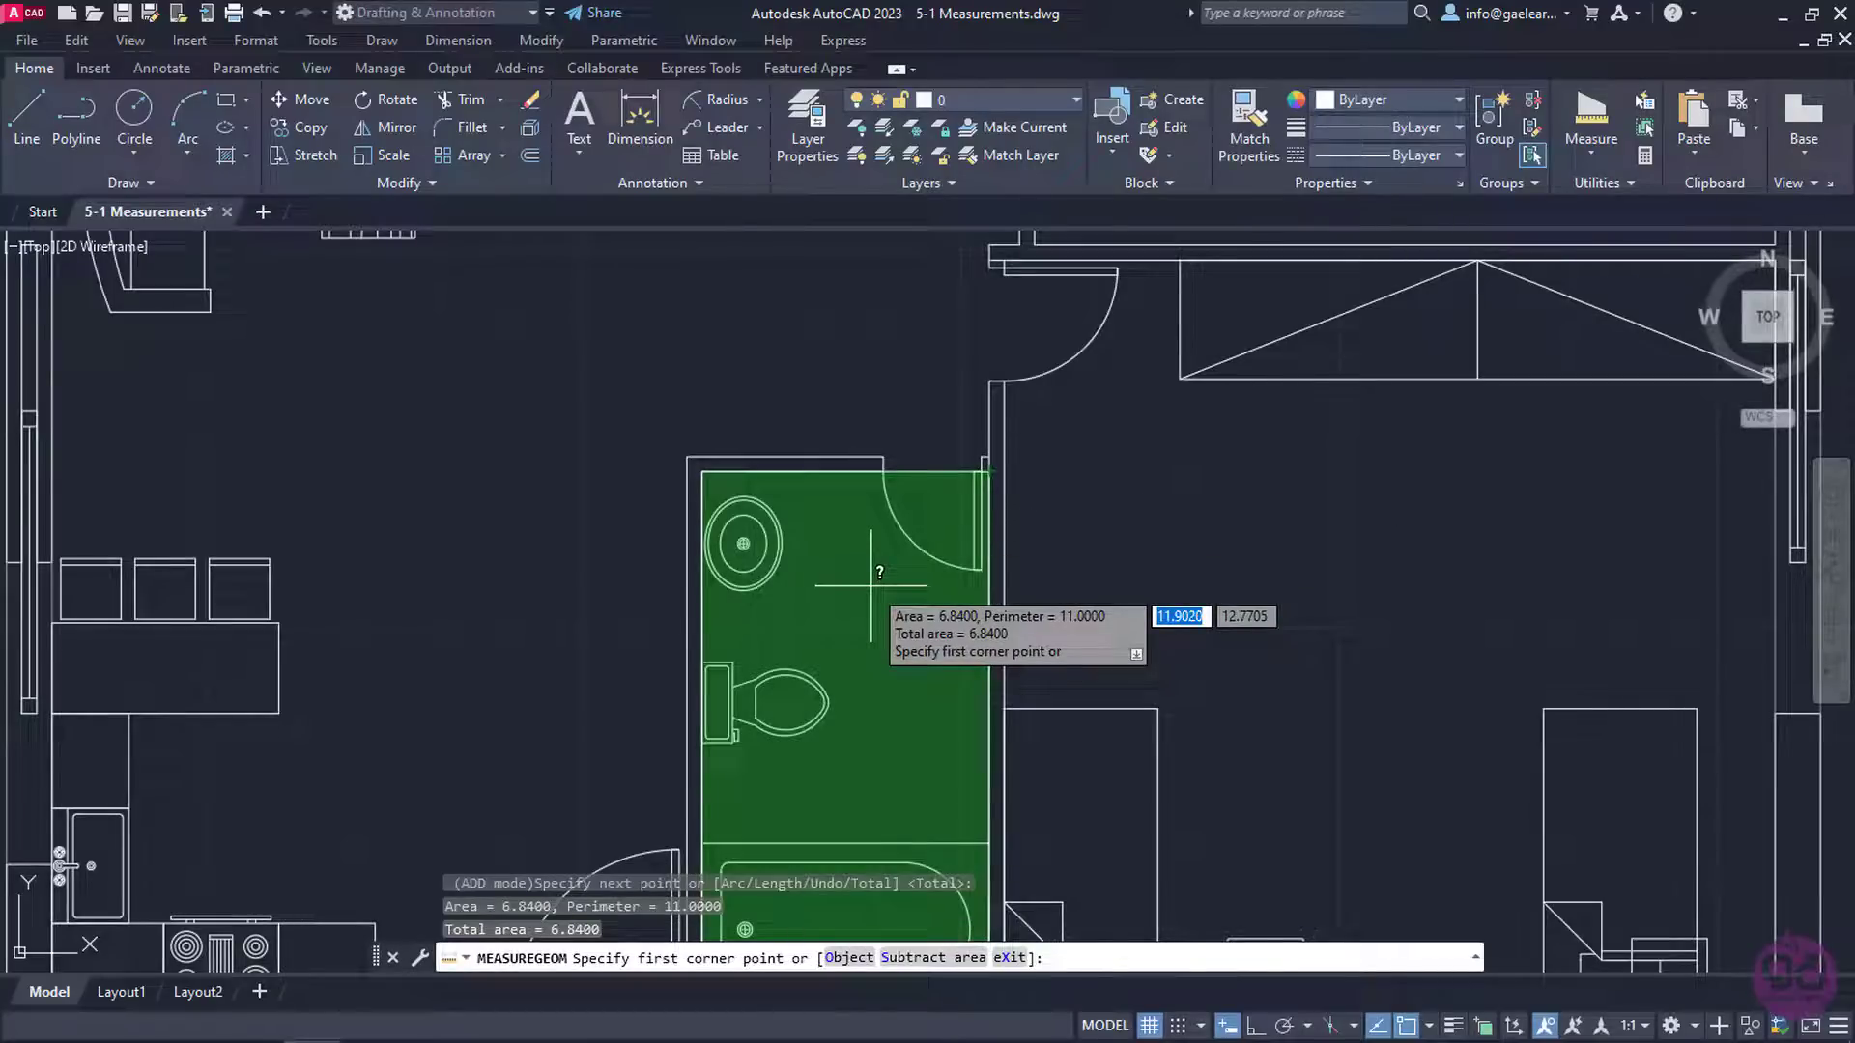
{"action": "mouse_move", "coordinate": [1311, 509]}
{"action": "middle_mouse_down"}
{"action": "mouse_move", "coordinate": [1017, 754]}
{"action": "mouse_move", "coordinate": [969, 954]}
{"action": "middle_mouse_up"}
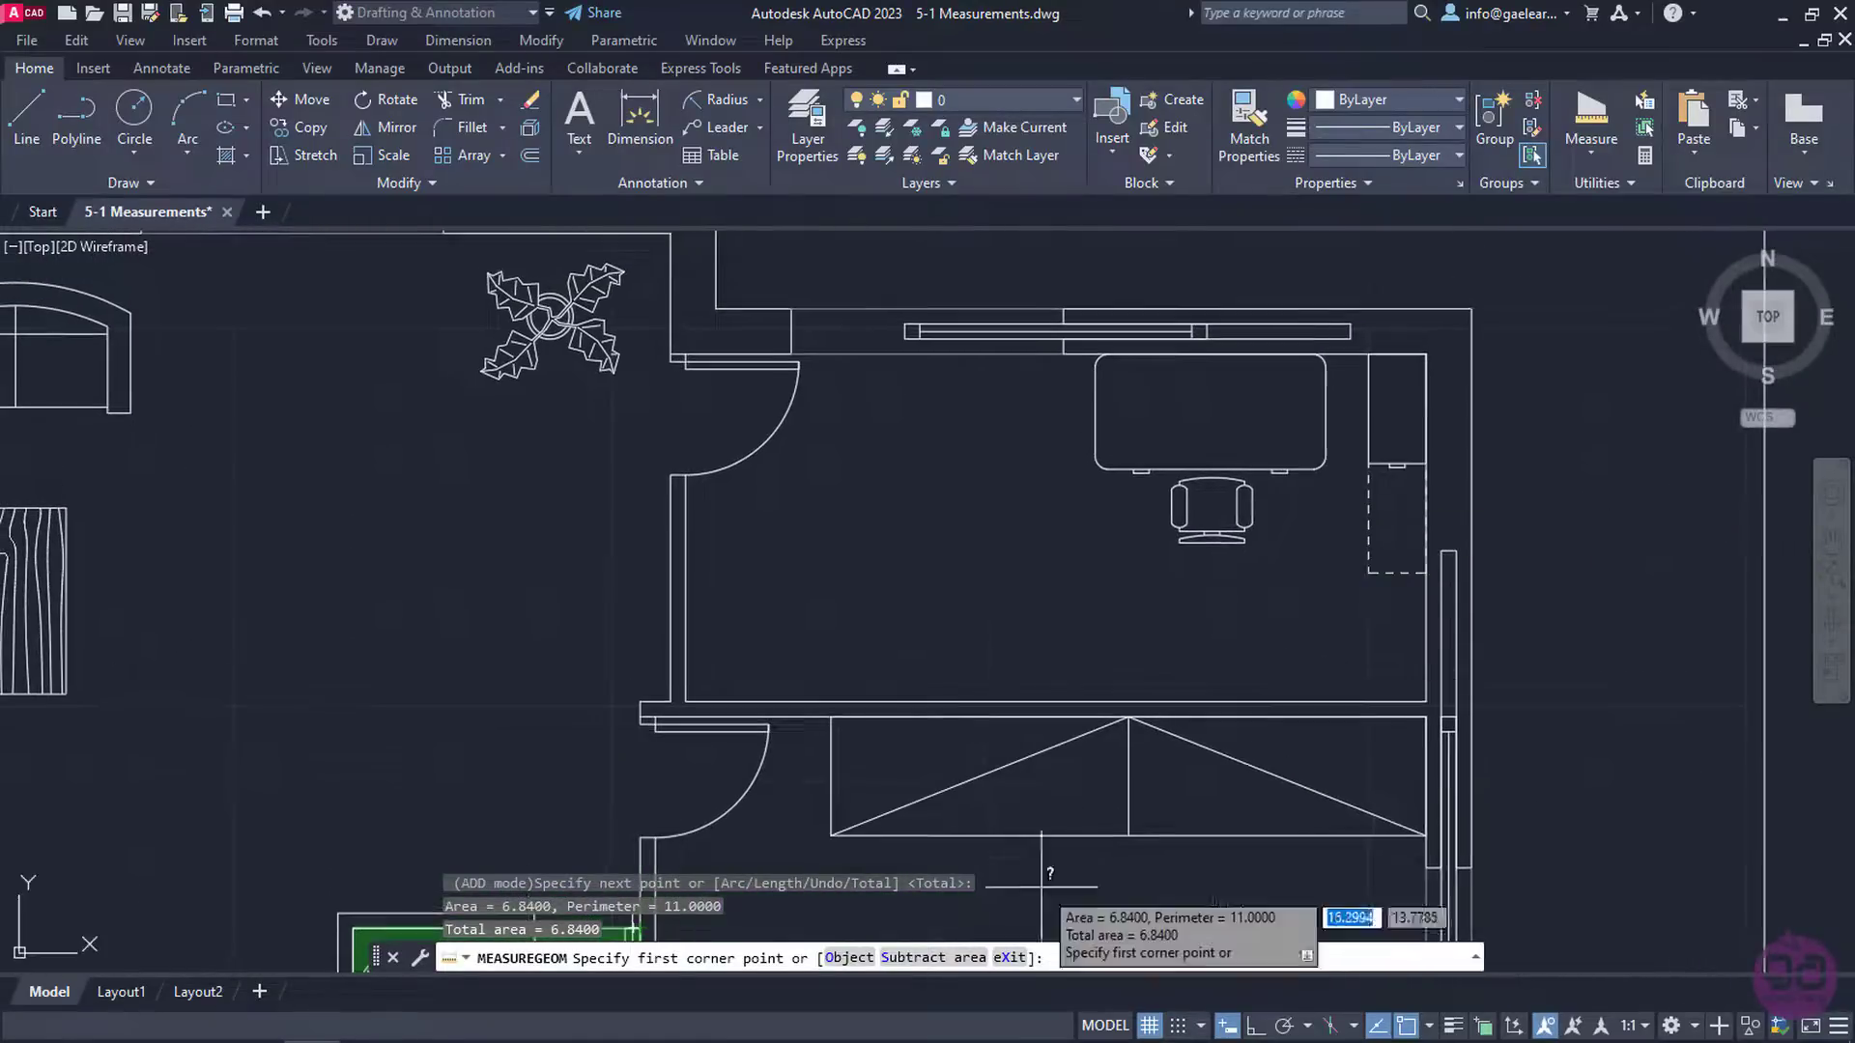
Add the office's four corners to the total (area 11.27, perimeter 14.40), bringing the total to 18.11
{"action": "left_click", "coordinate": [1427, 701]}
{"action": "left_click", "coordinate": [1427, 354]}
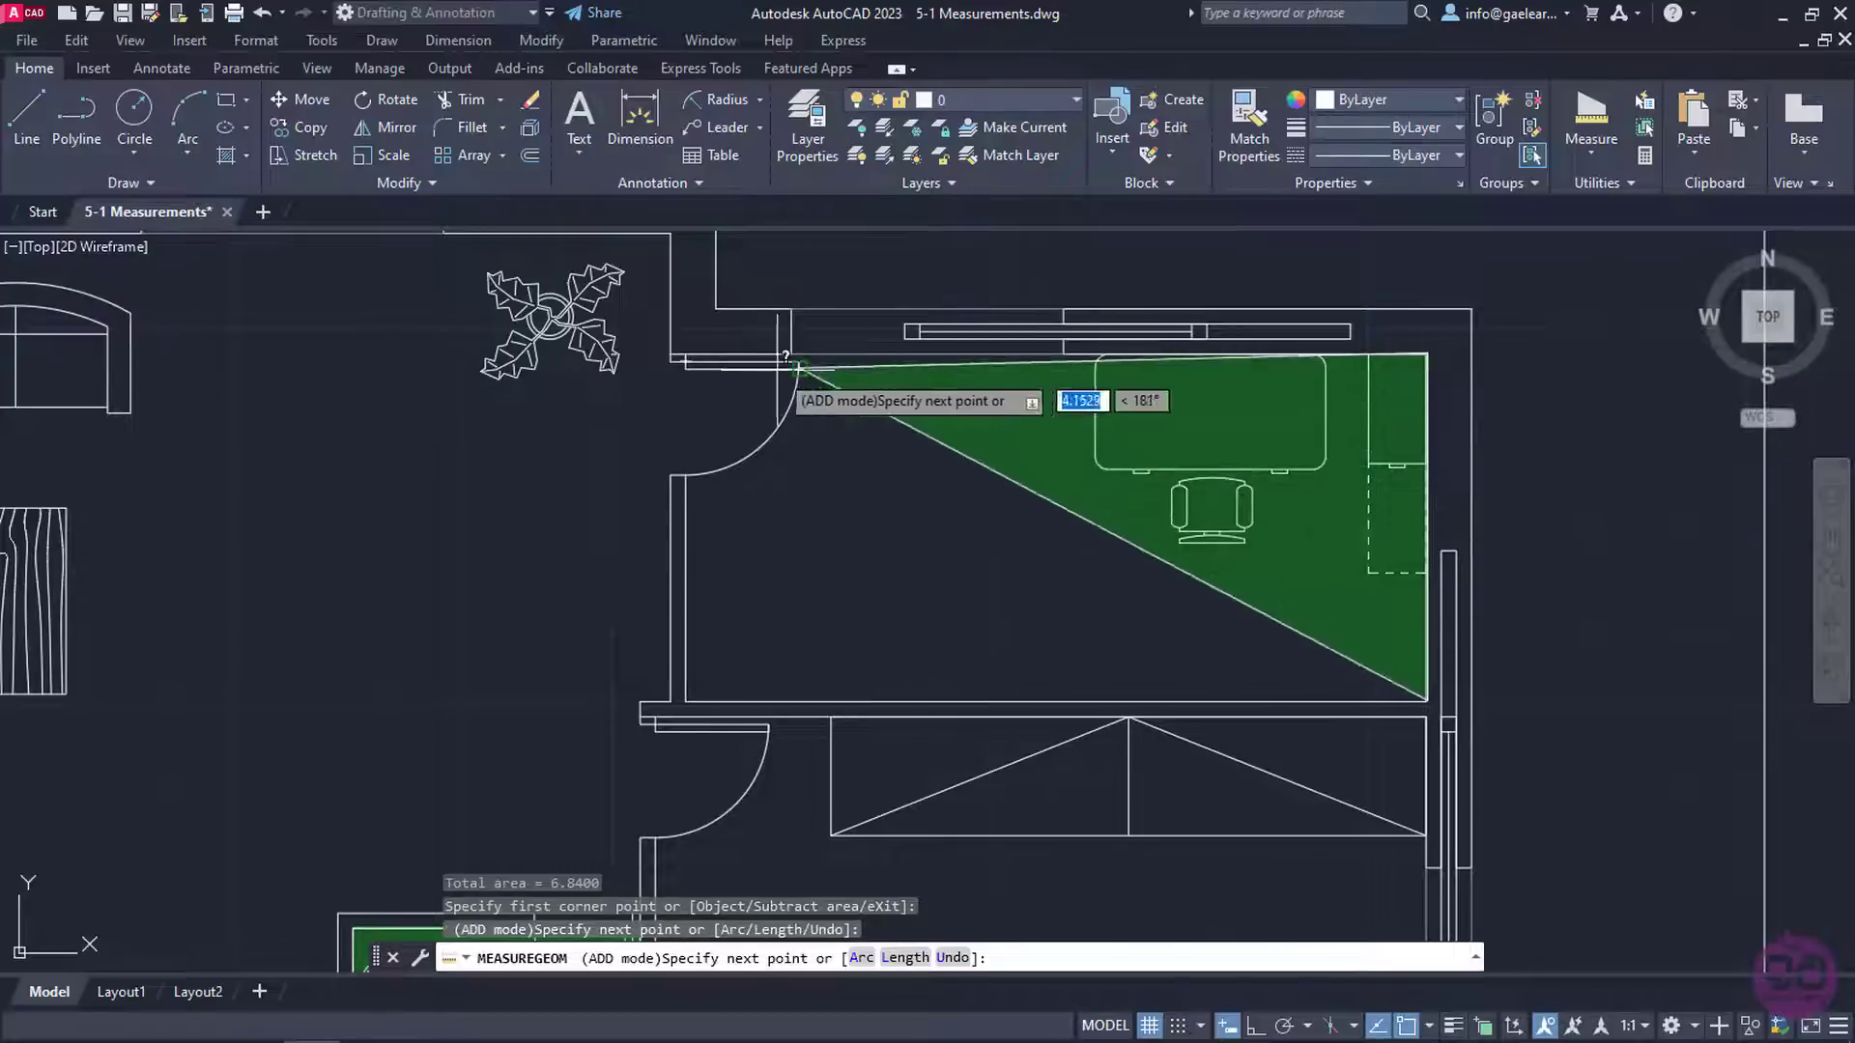
{"action": "left_click", "coordinate": [688, 355]}
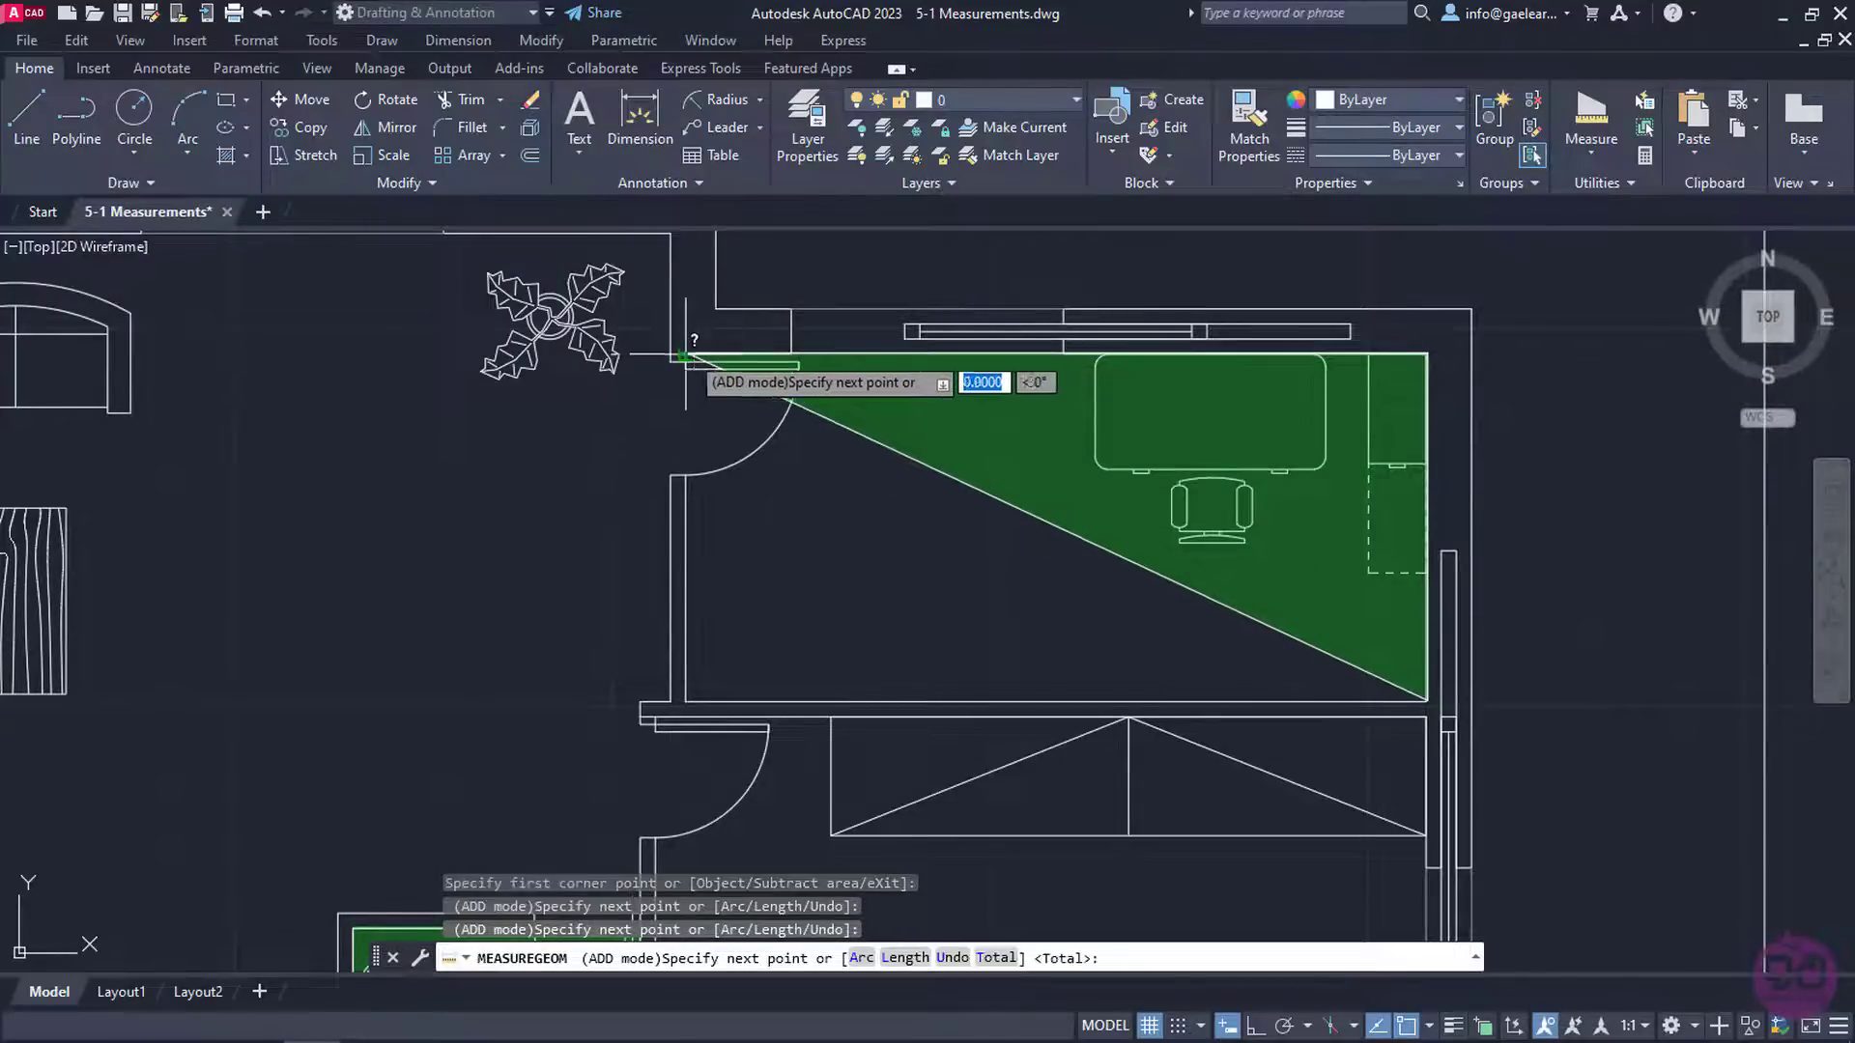
{"action": "left_click", "coordinate": [685, 703]}
{"action": "key", "text": "Return"}
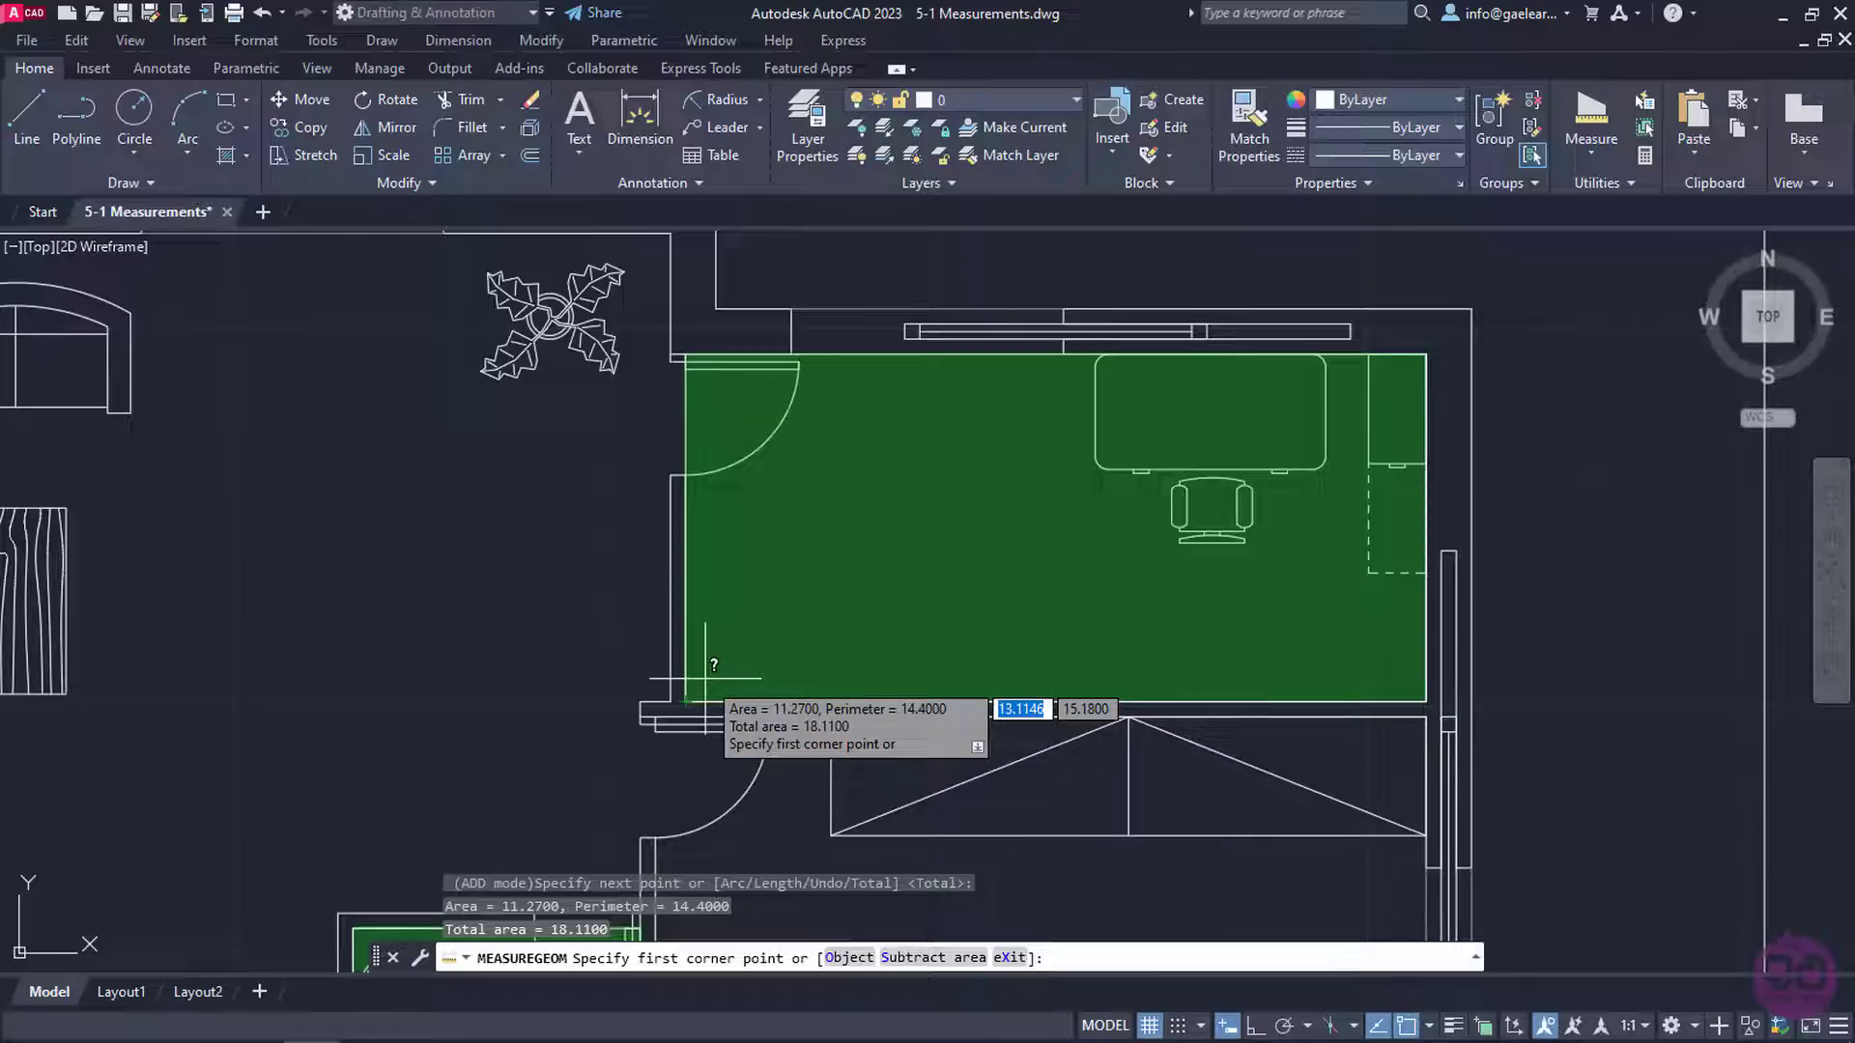
{"action": "scroll", "coordinate": [705, 679], "scroll_direction": "down", "scroll_amount": 2}
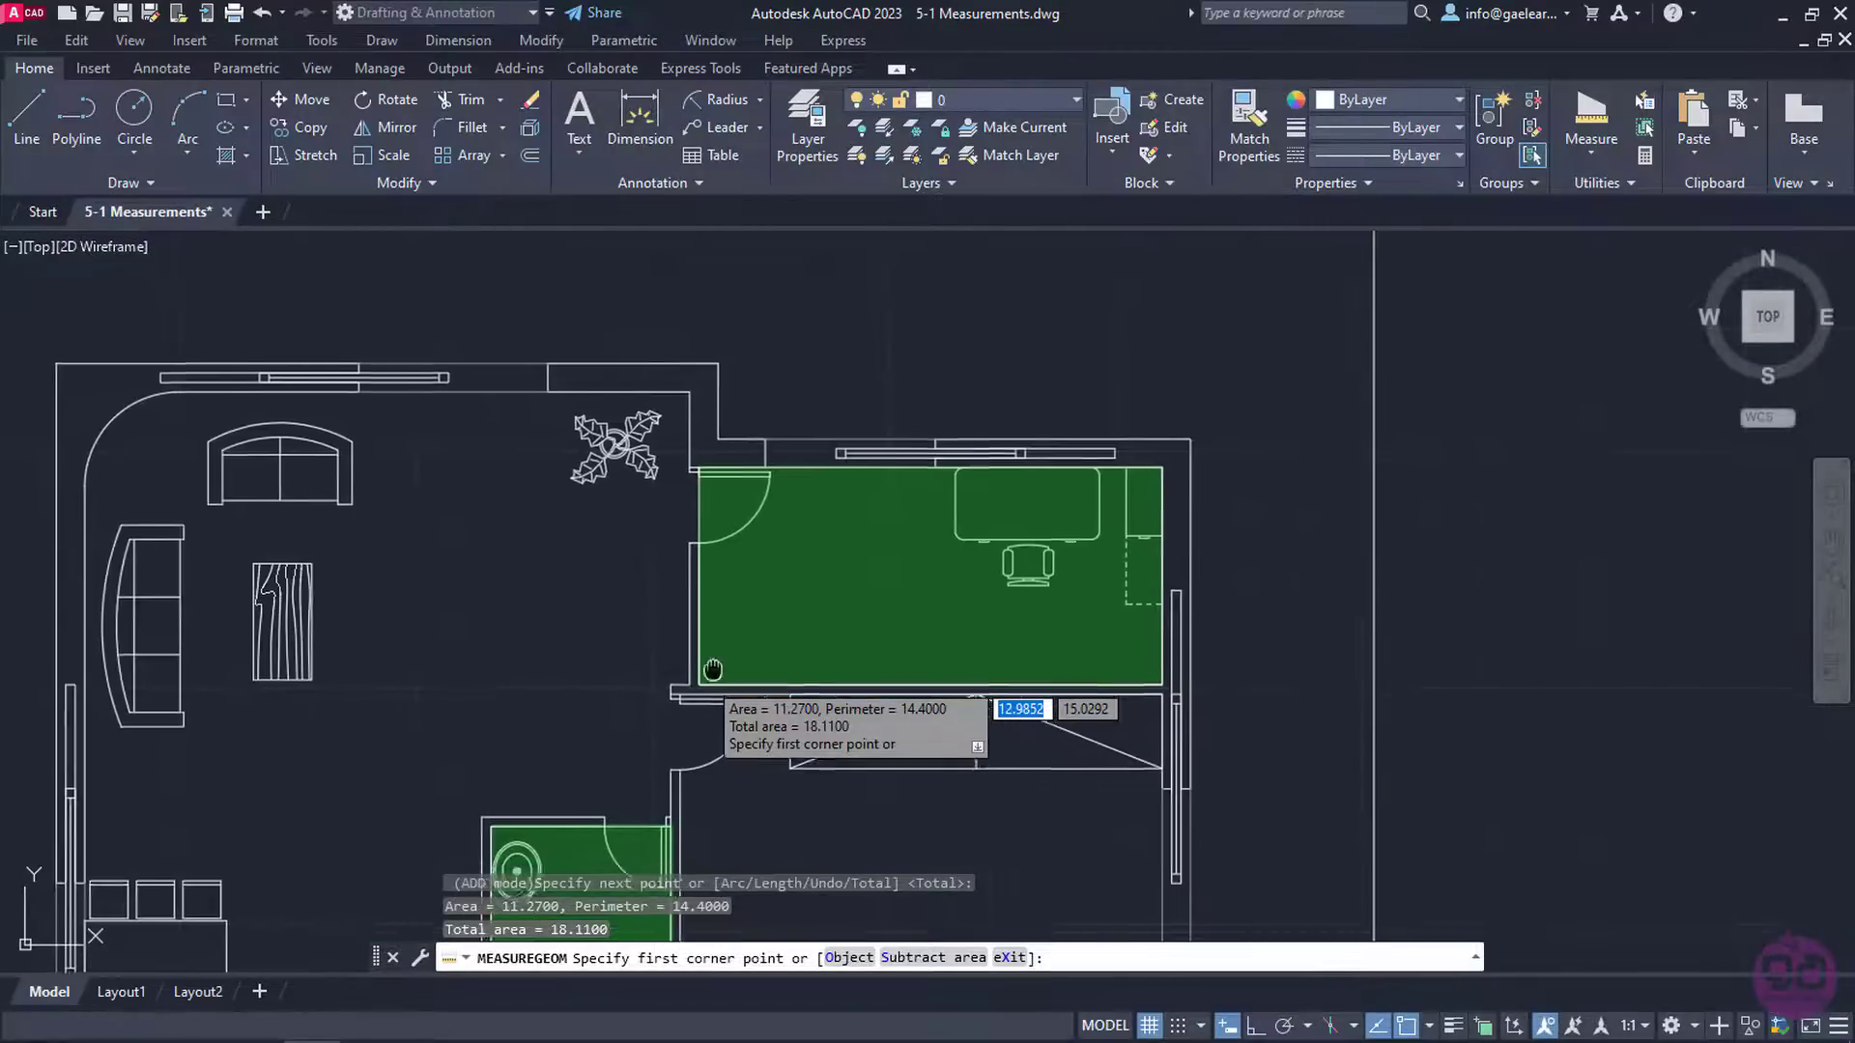
{"action": "middle_click_drag", "start_coordinate": [705, 678], "coordinate": [984, 462]}
{"action": "middle_click_drag", "start_coordinate": [734, 544], "coordinate": [795, 533]}
{"action": "scroll", "coordinate": [786, 539], "scroll_direction": "down", "scroll_amount": 2}
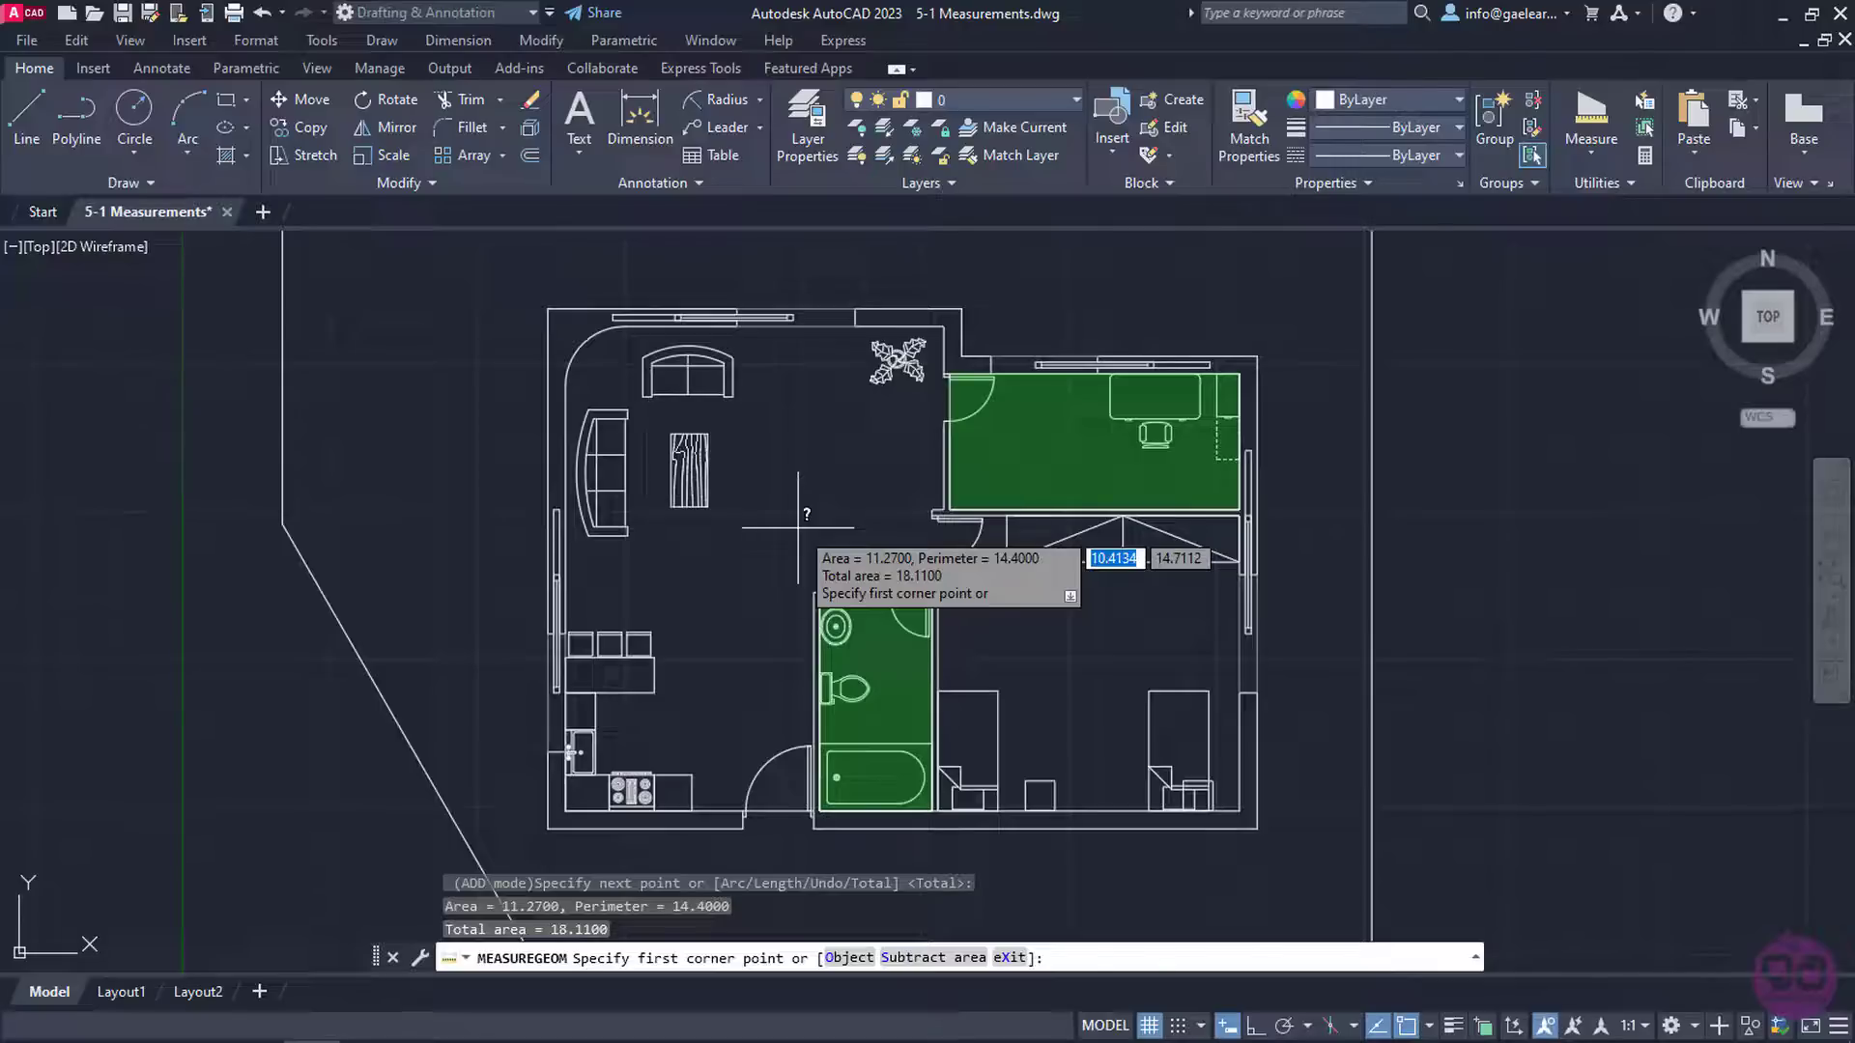
End the cumulative measurement and start a new area measurement in Add area mode
{"action": "key", "text": "Return"}
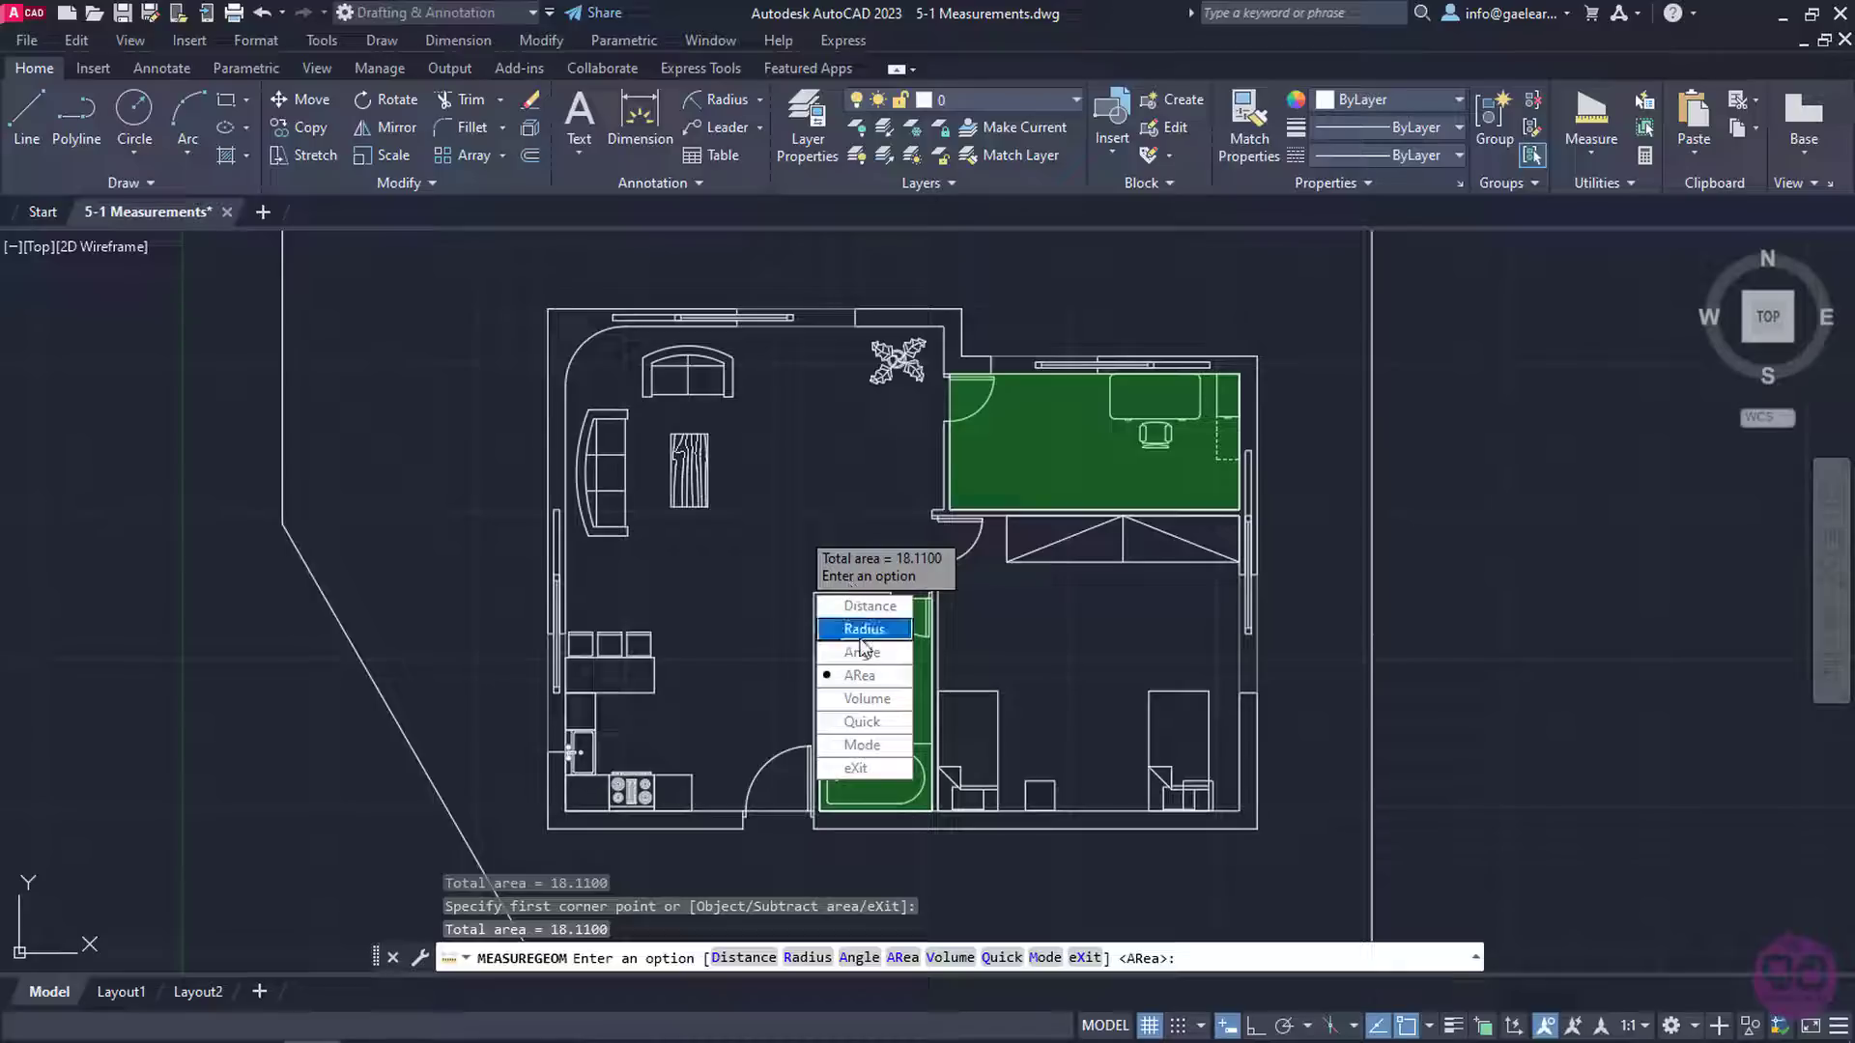
{"action": "left_click", "coordinate": [865, 676]}
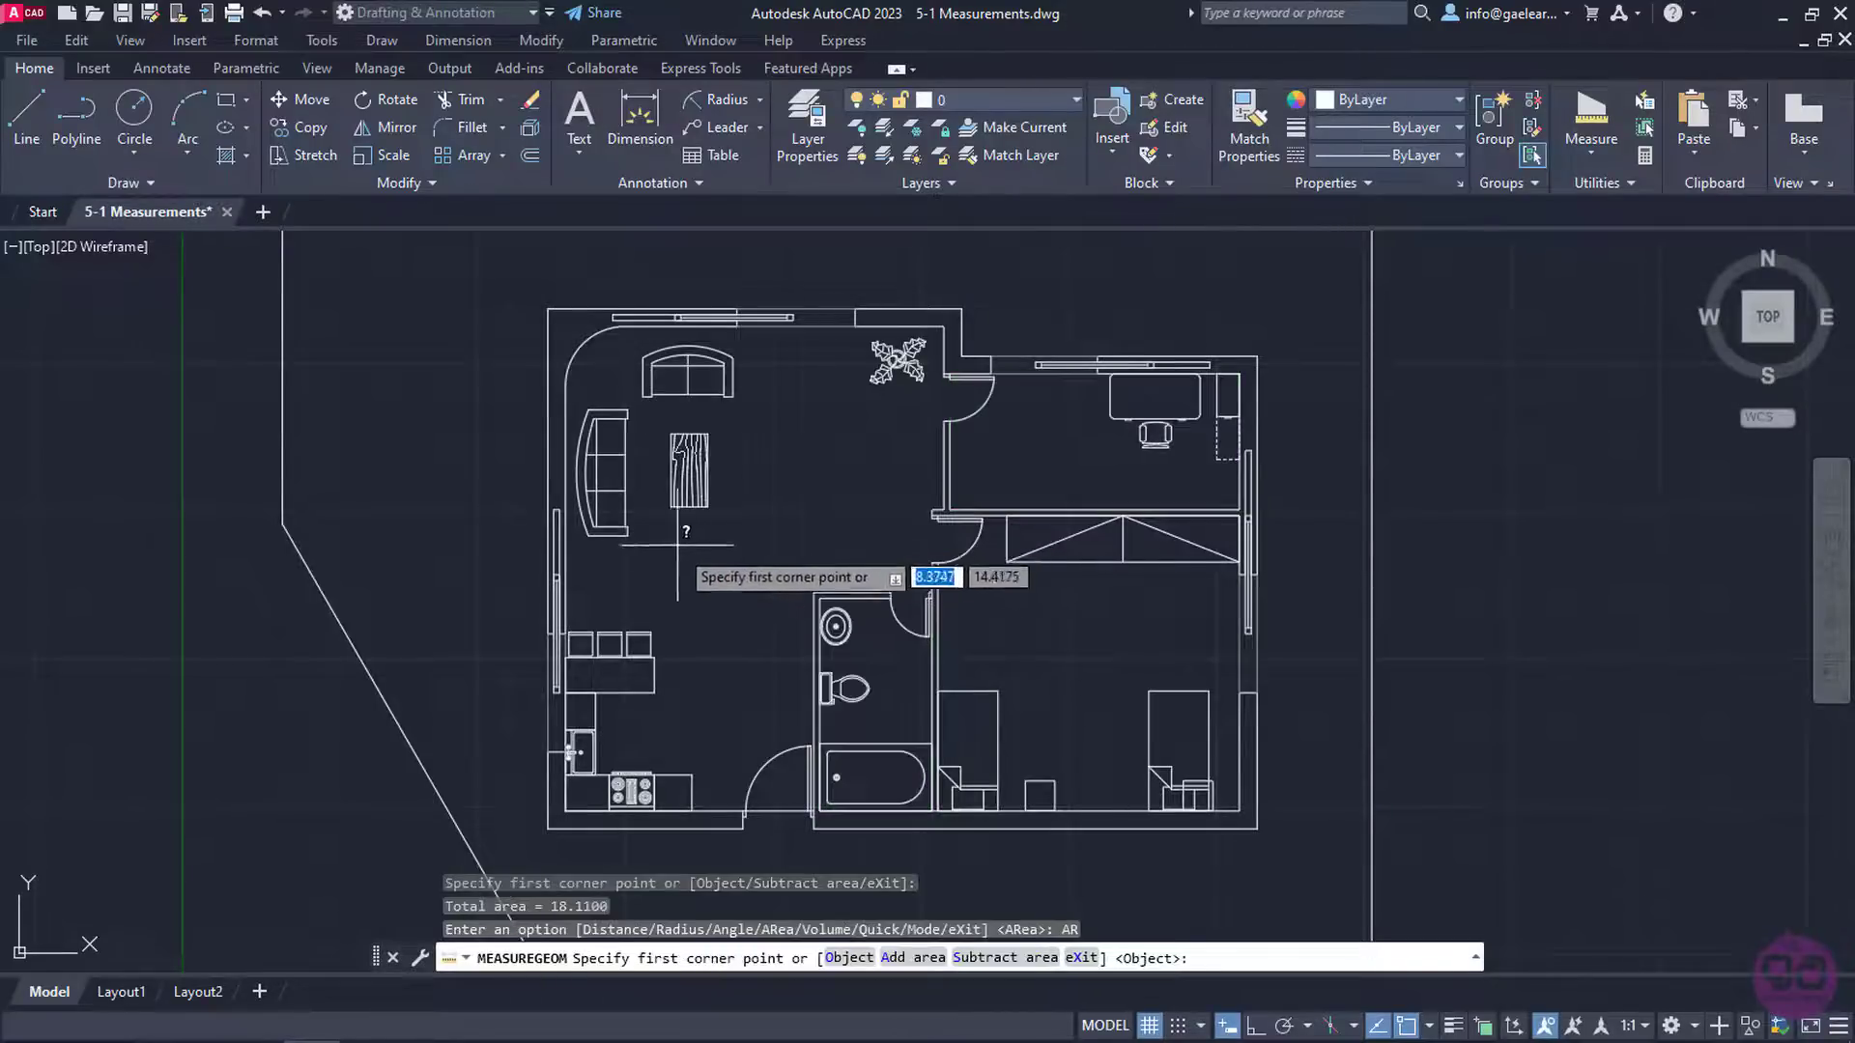
{"action": "middle_click_drag", "start_coordinate": [726, 592], "coordinate": [775, 575]}
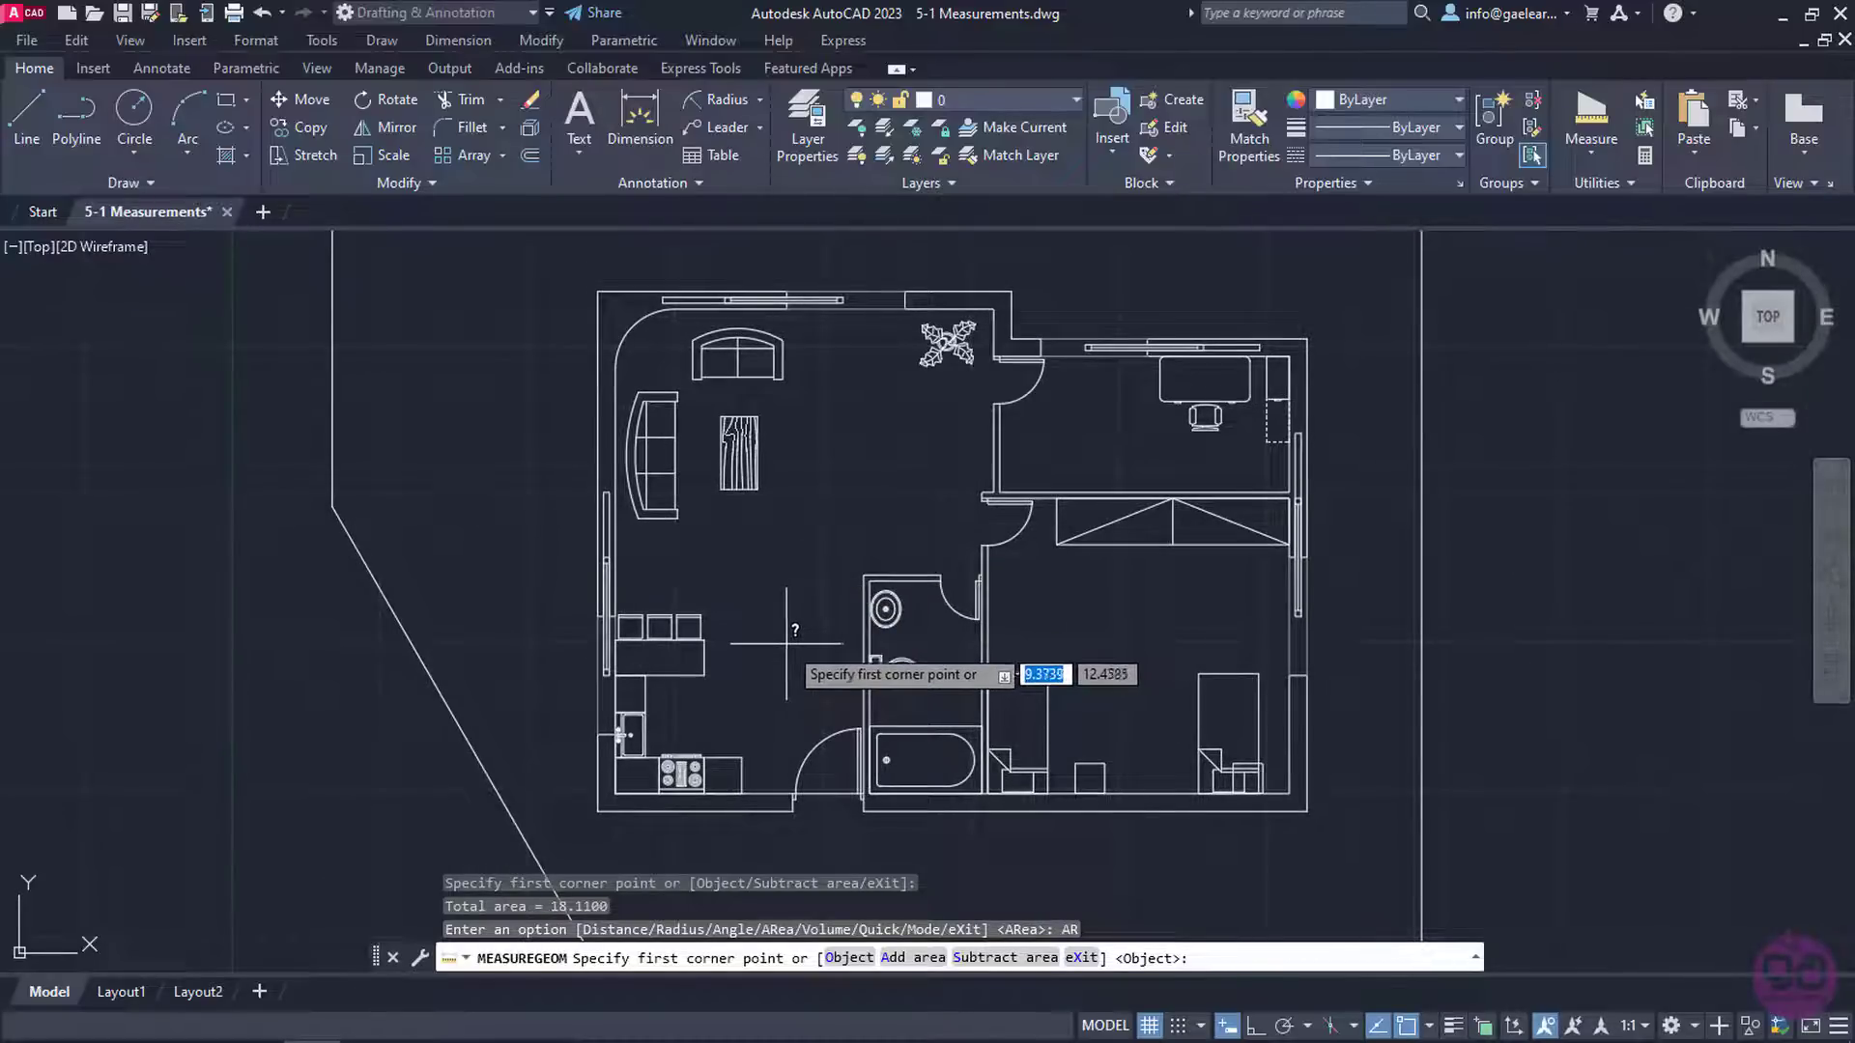
{"action": "left_click", "coordinate": [906, 962]}
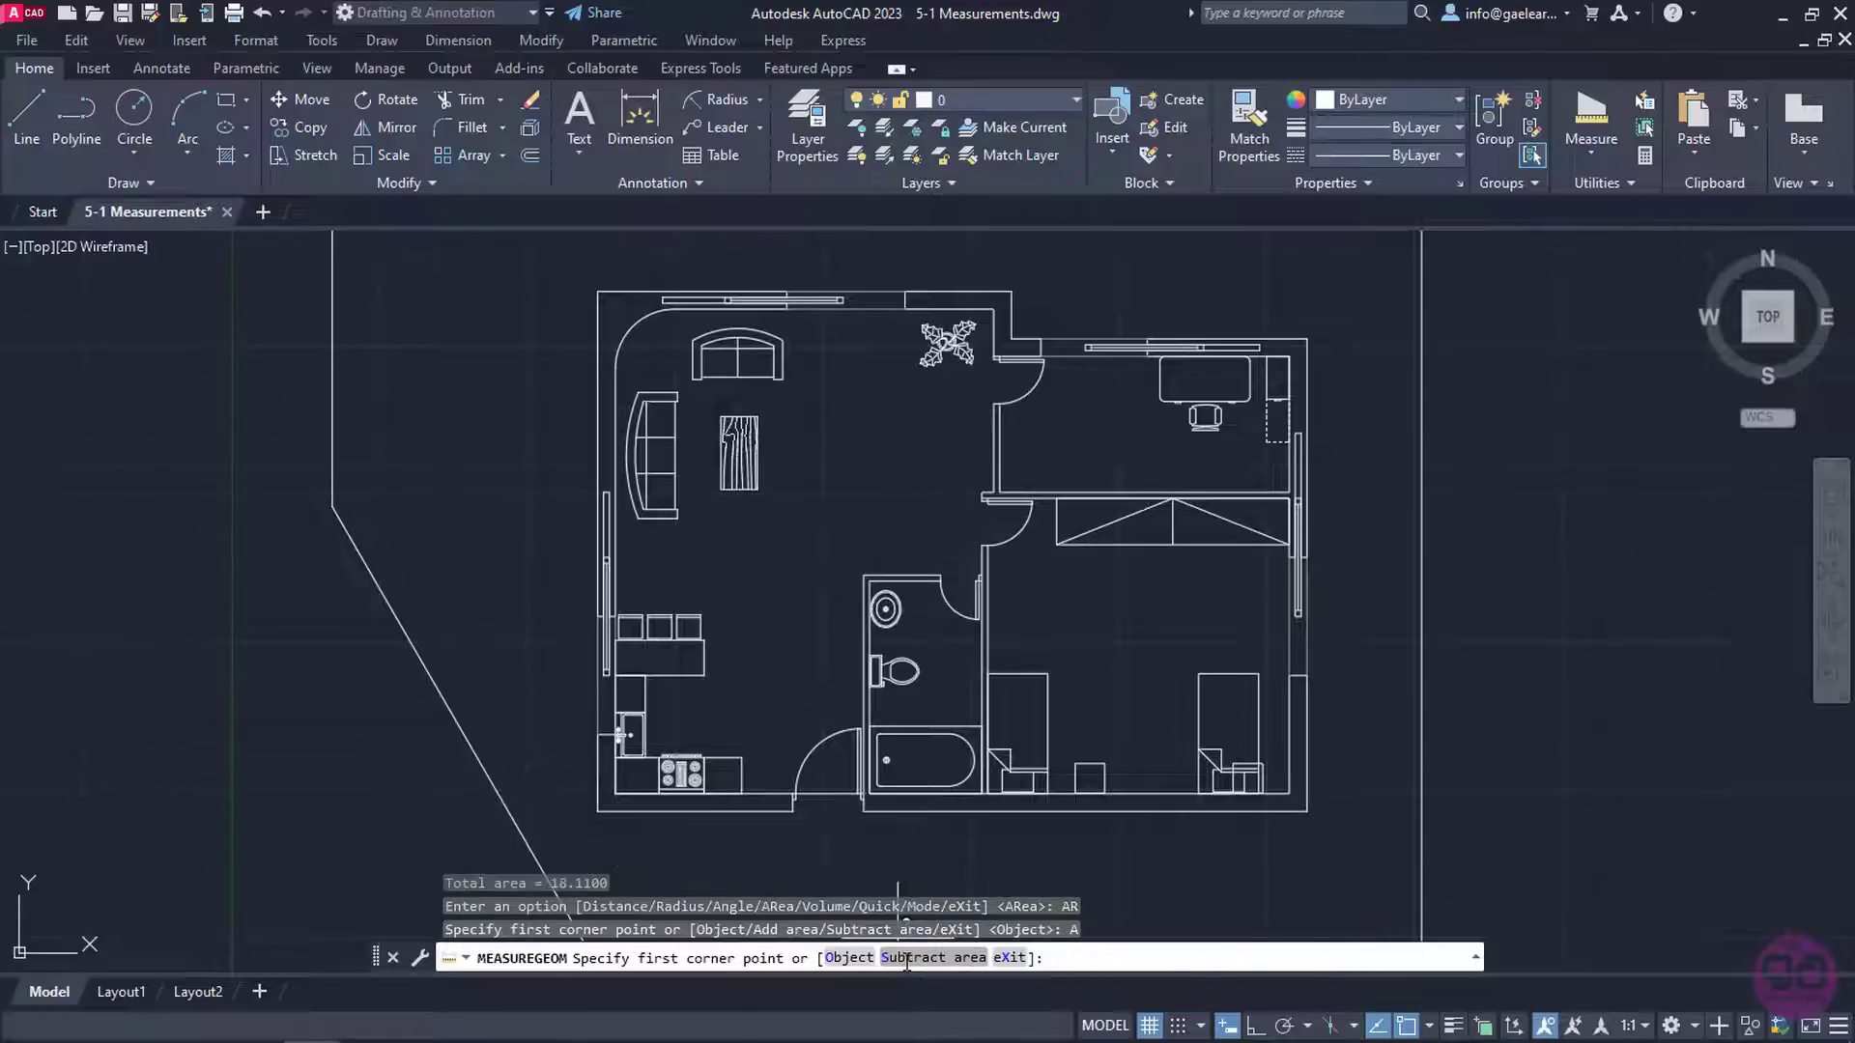
Trace the living area from the door jamb past the kitchen corner to the rounded corner's start
{"action": "scroll", "coordinate": [778, 744], "scroll_direction": "up", "scroll_amount": 3}
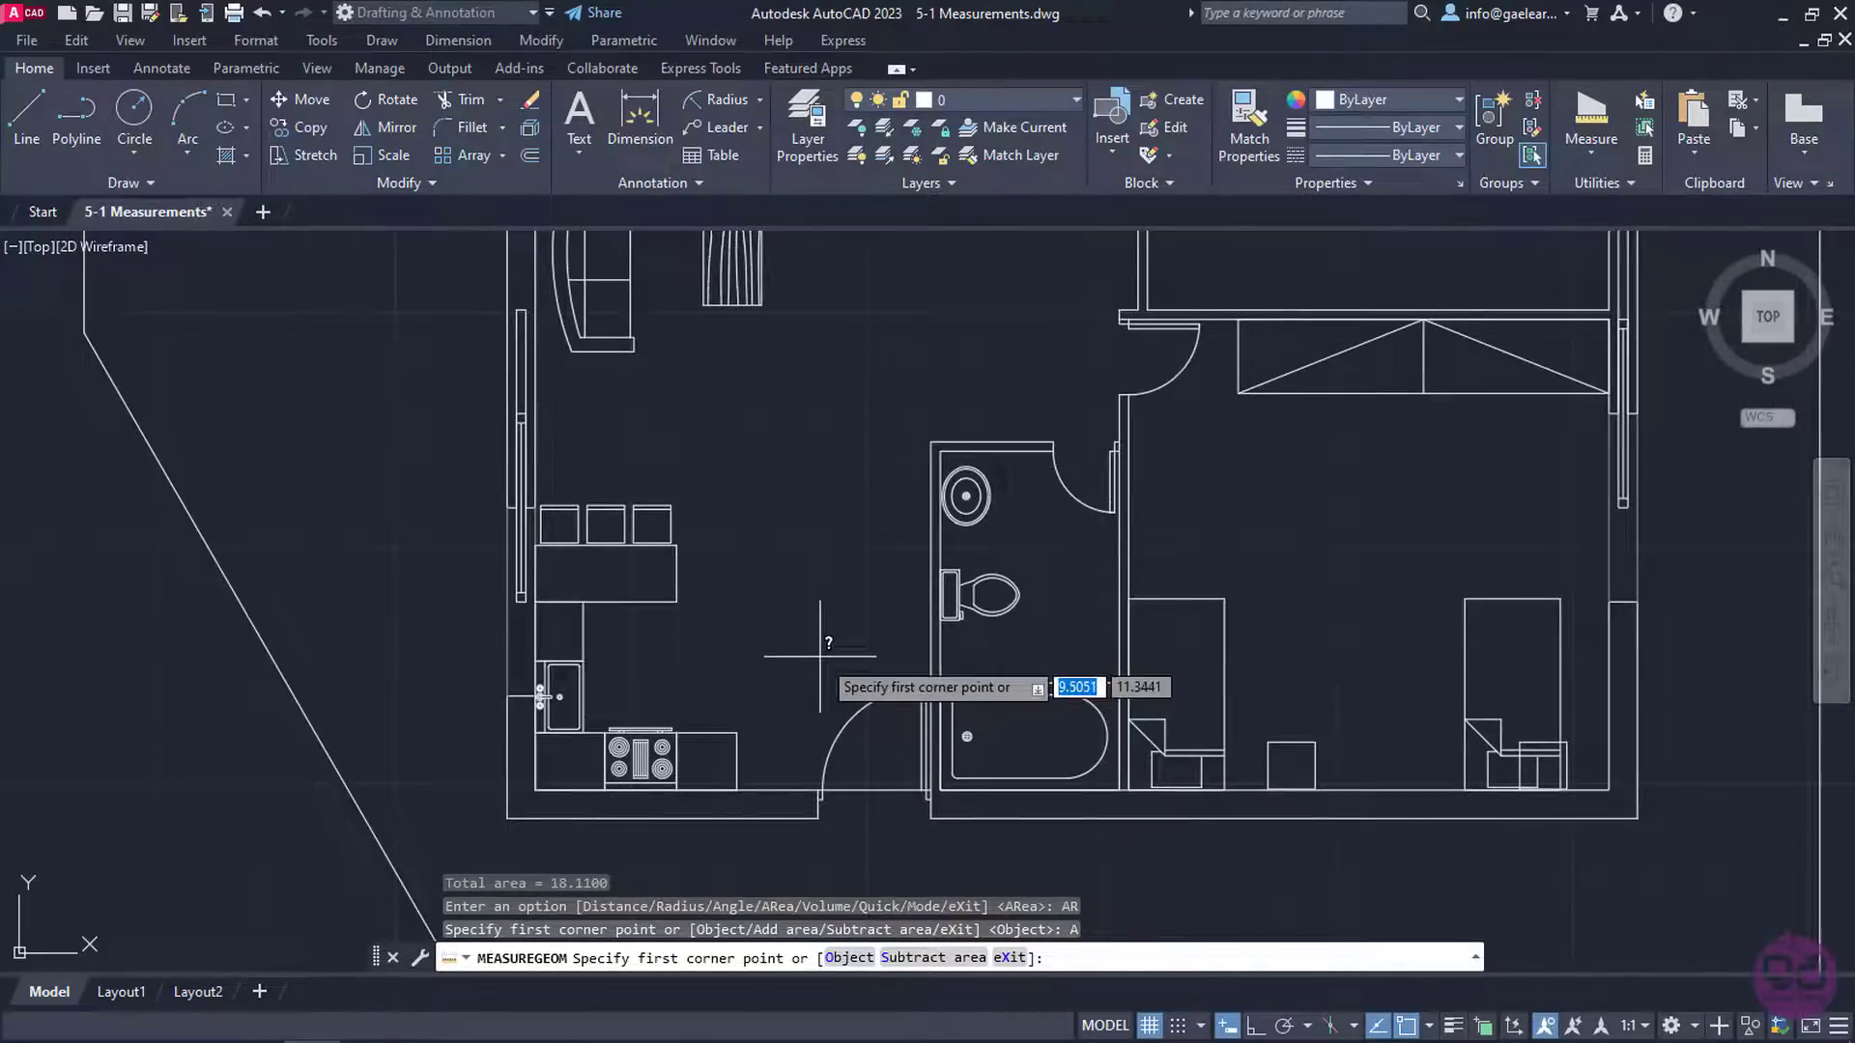
{"action": "left_click", "coordinate": [928, 792]}
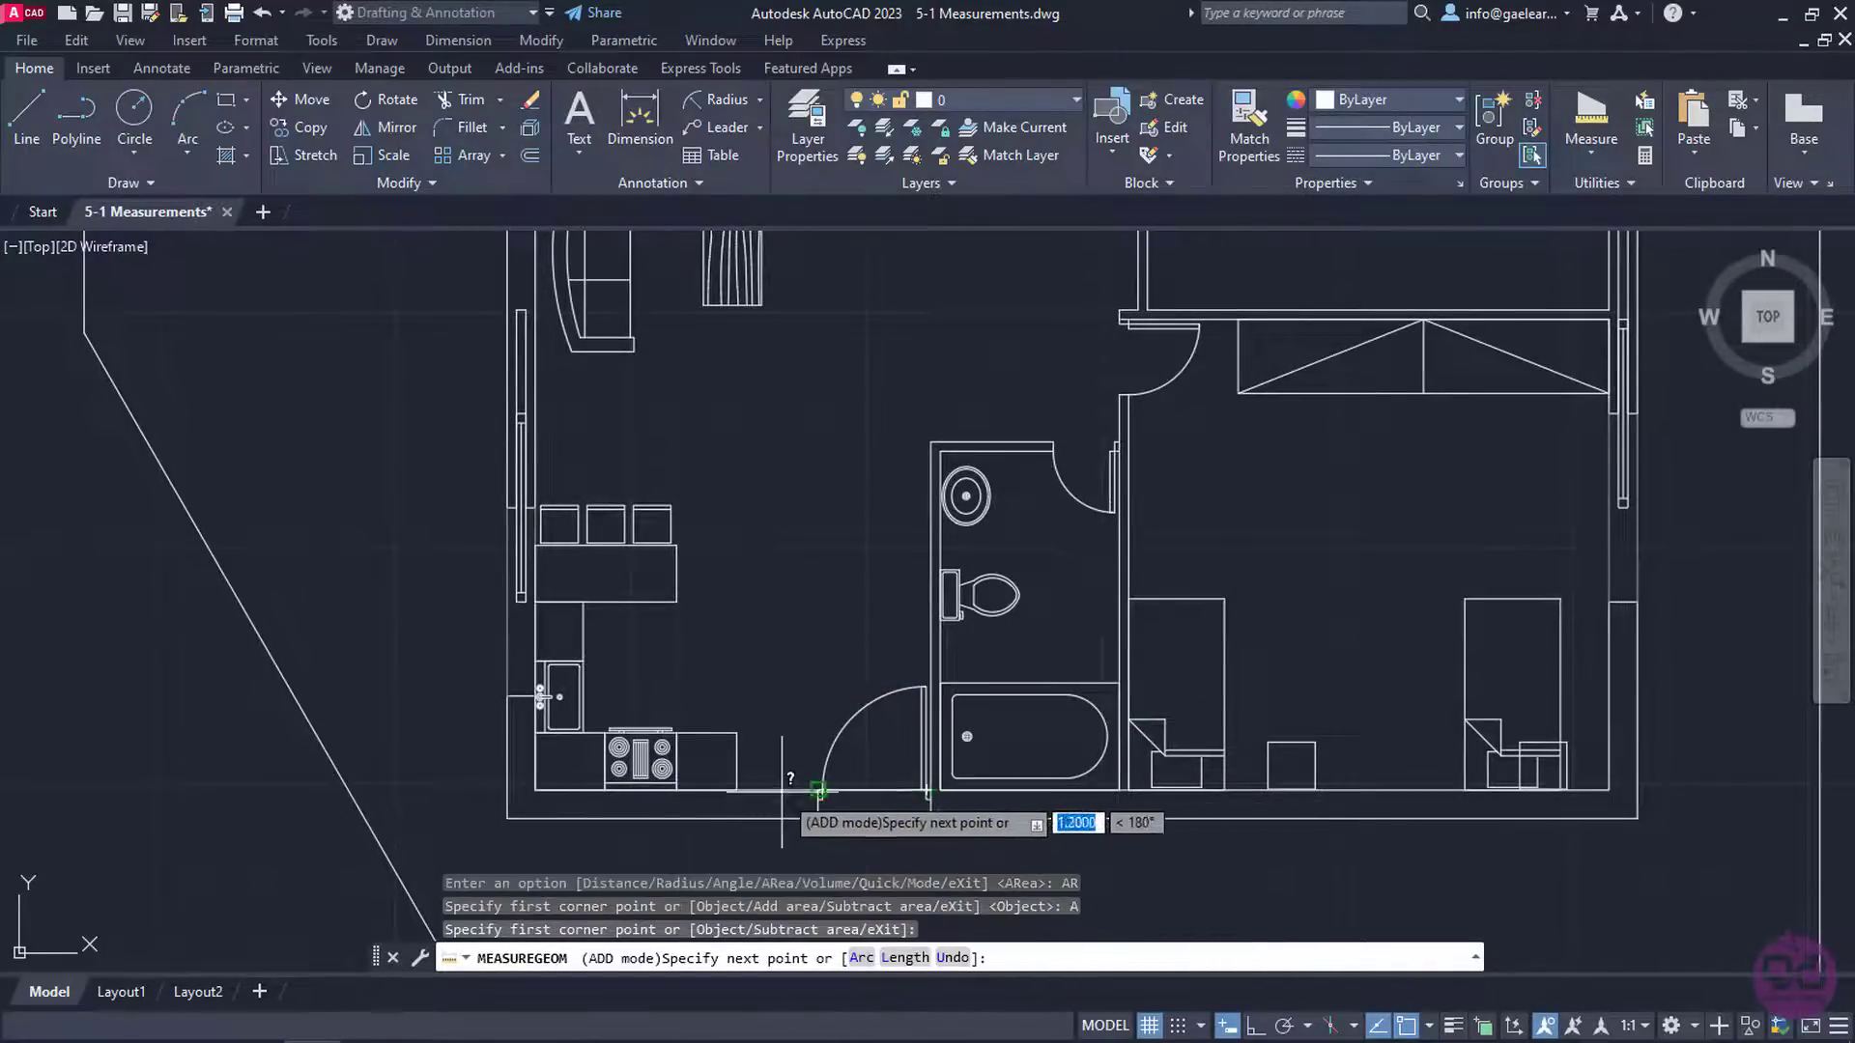
{"action": "left_click", "coordinate": [535, 791]}
{"action": "middle_click_drag", "start_coordinate": [484, 371], "coordinate": [508, 685]}
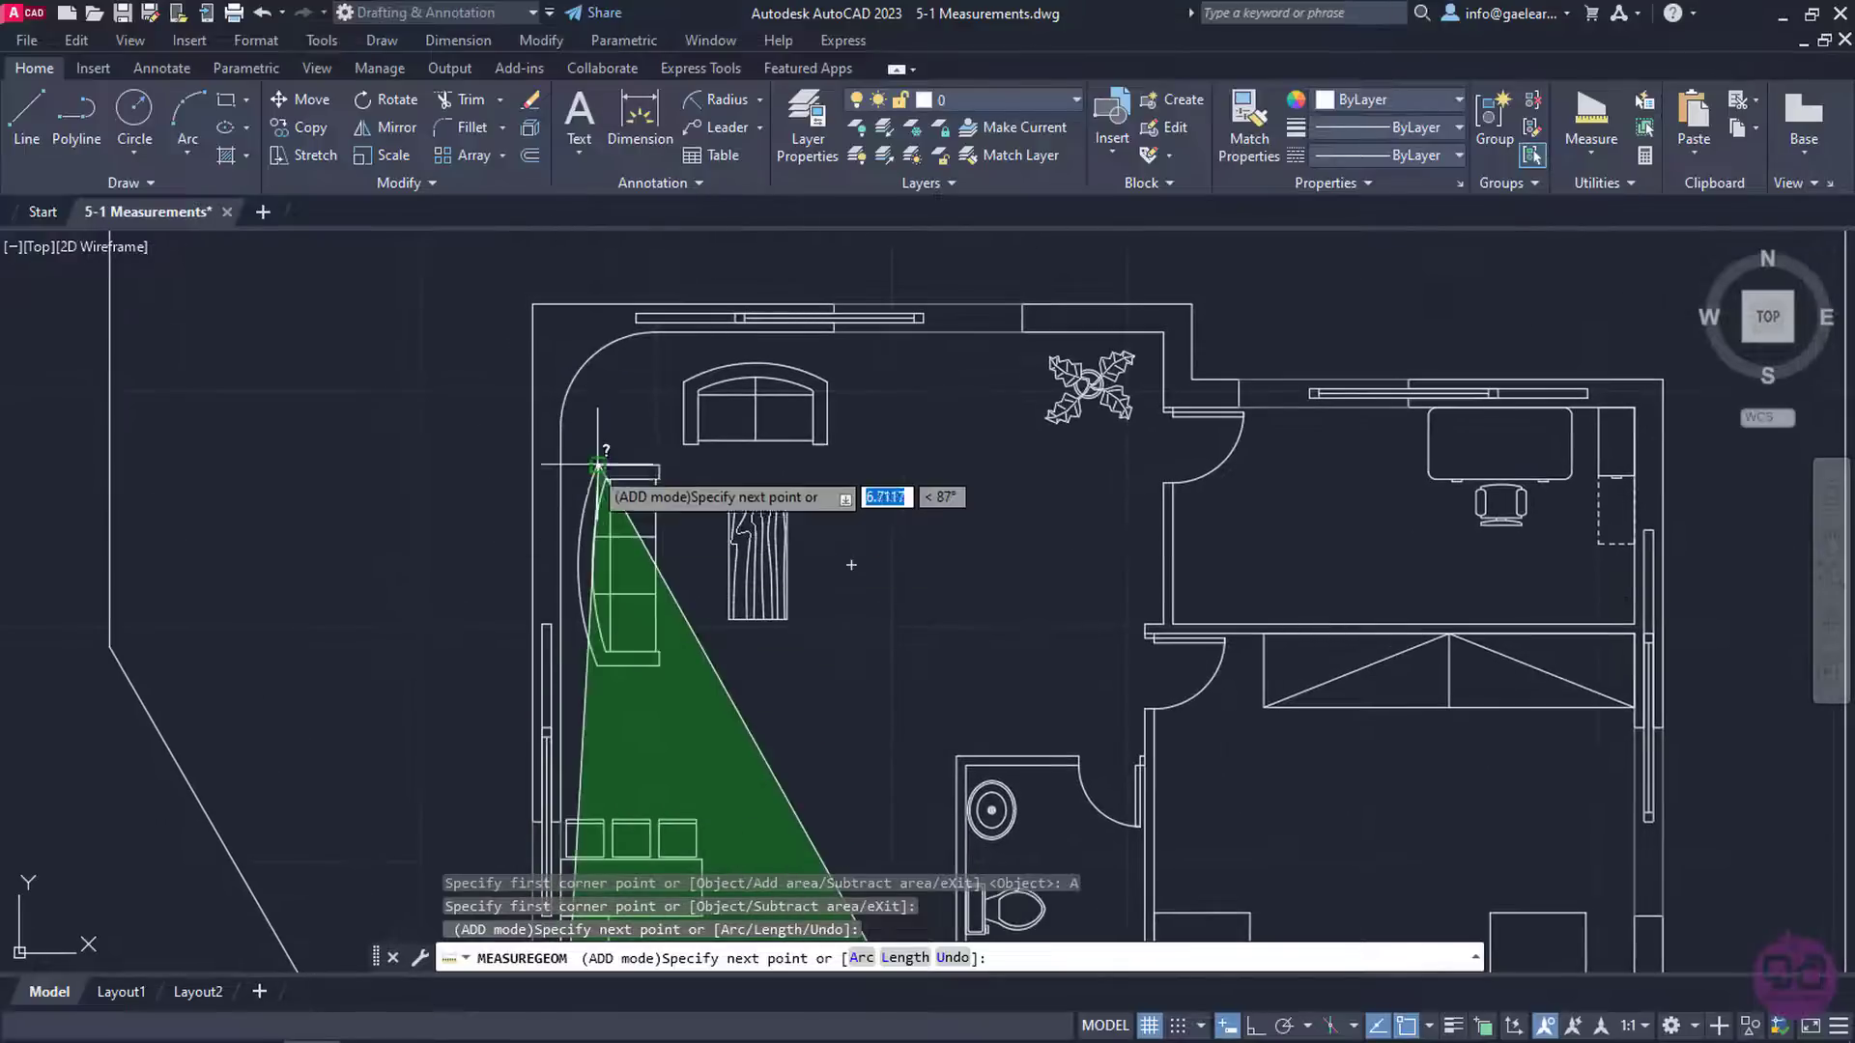
{"action": "left_click", "coordinate": [560, 425]}
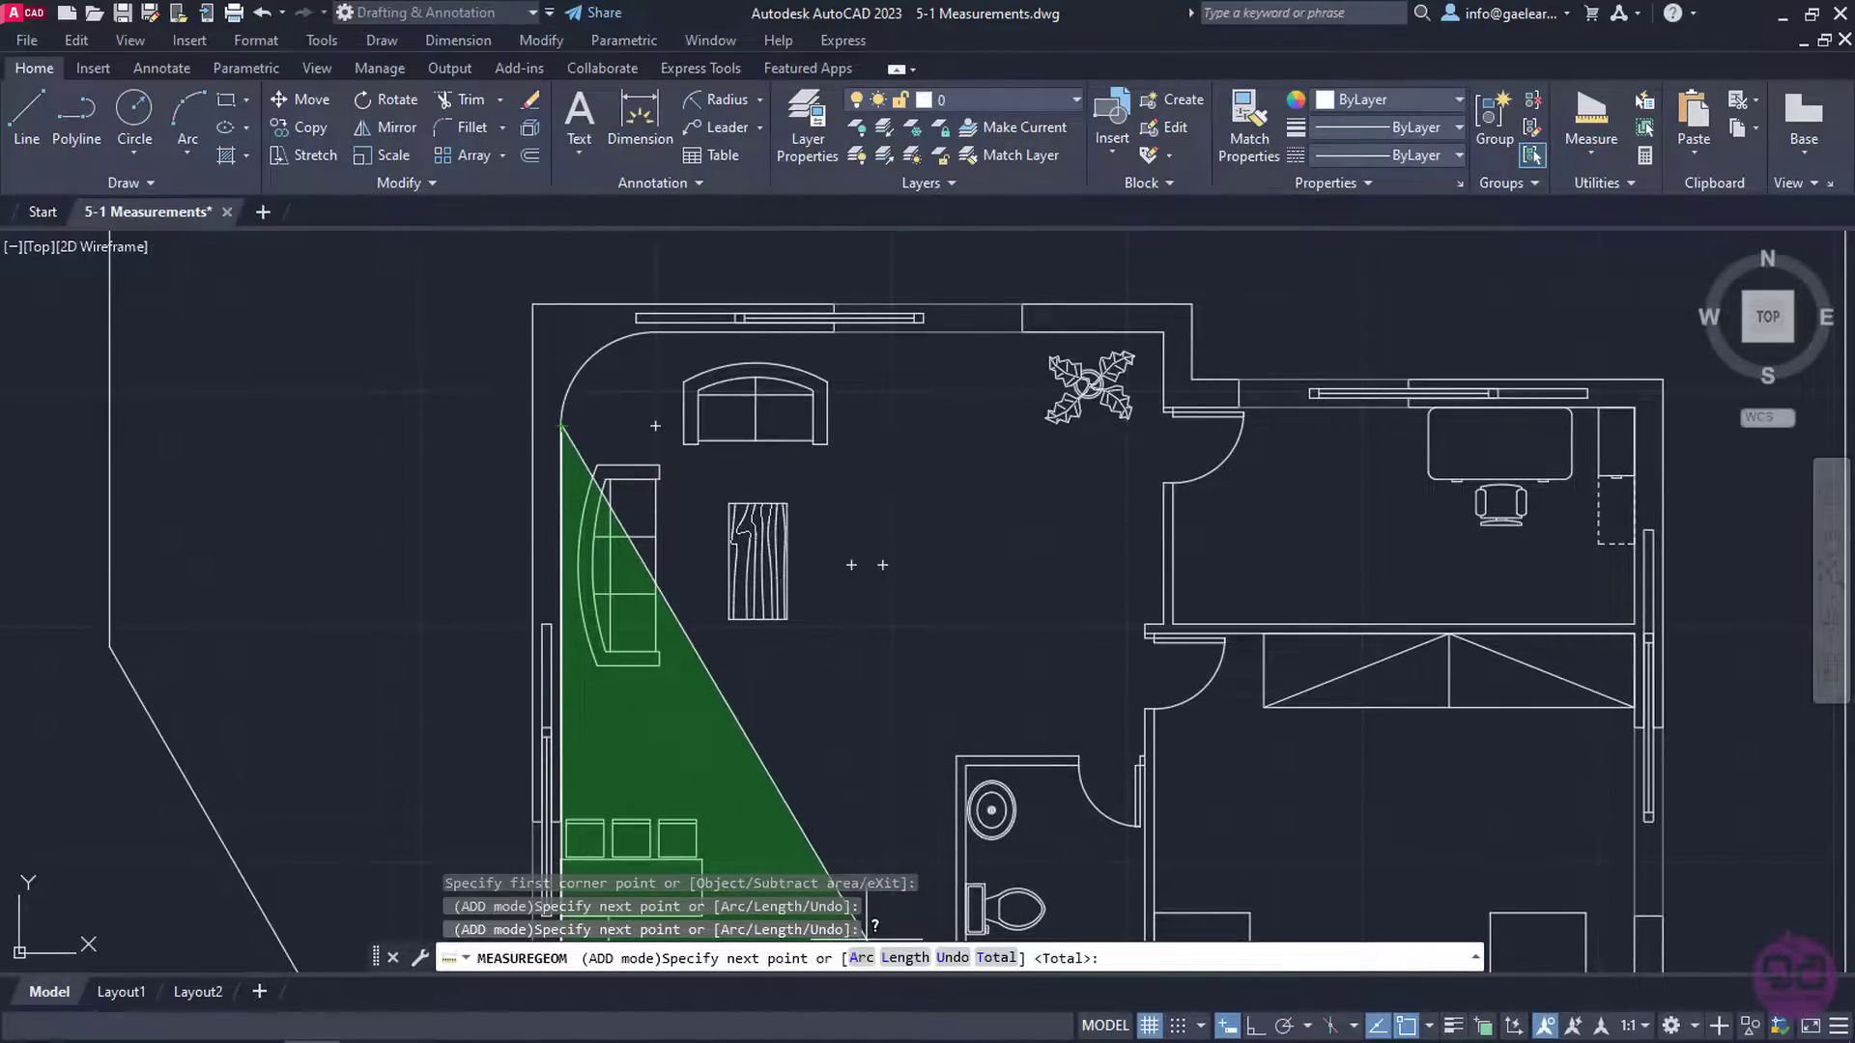
Follow the rounded corner as an arc, then close at the bathroom wall for area 43.6754
{"action": "left_click", "coordinate": [861, 957]}
{"action": "left_click", "coordinate": [651, 332]}
{"action": "type", "text": "L"}
{"action": "key", "text": "Return"}
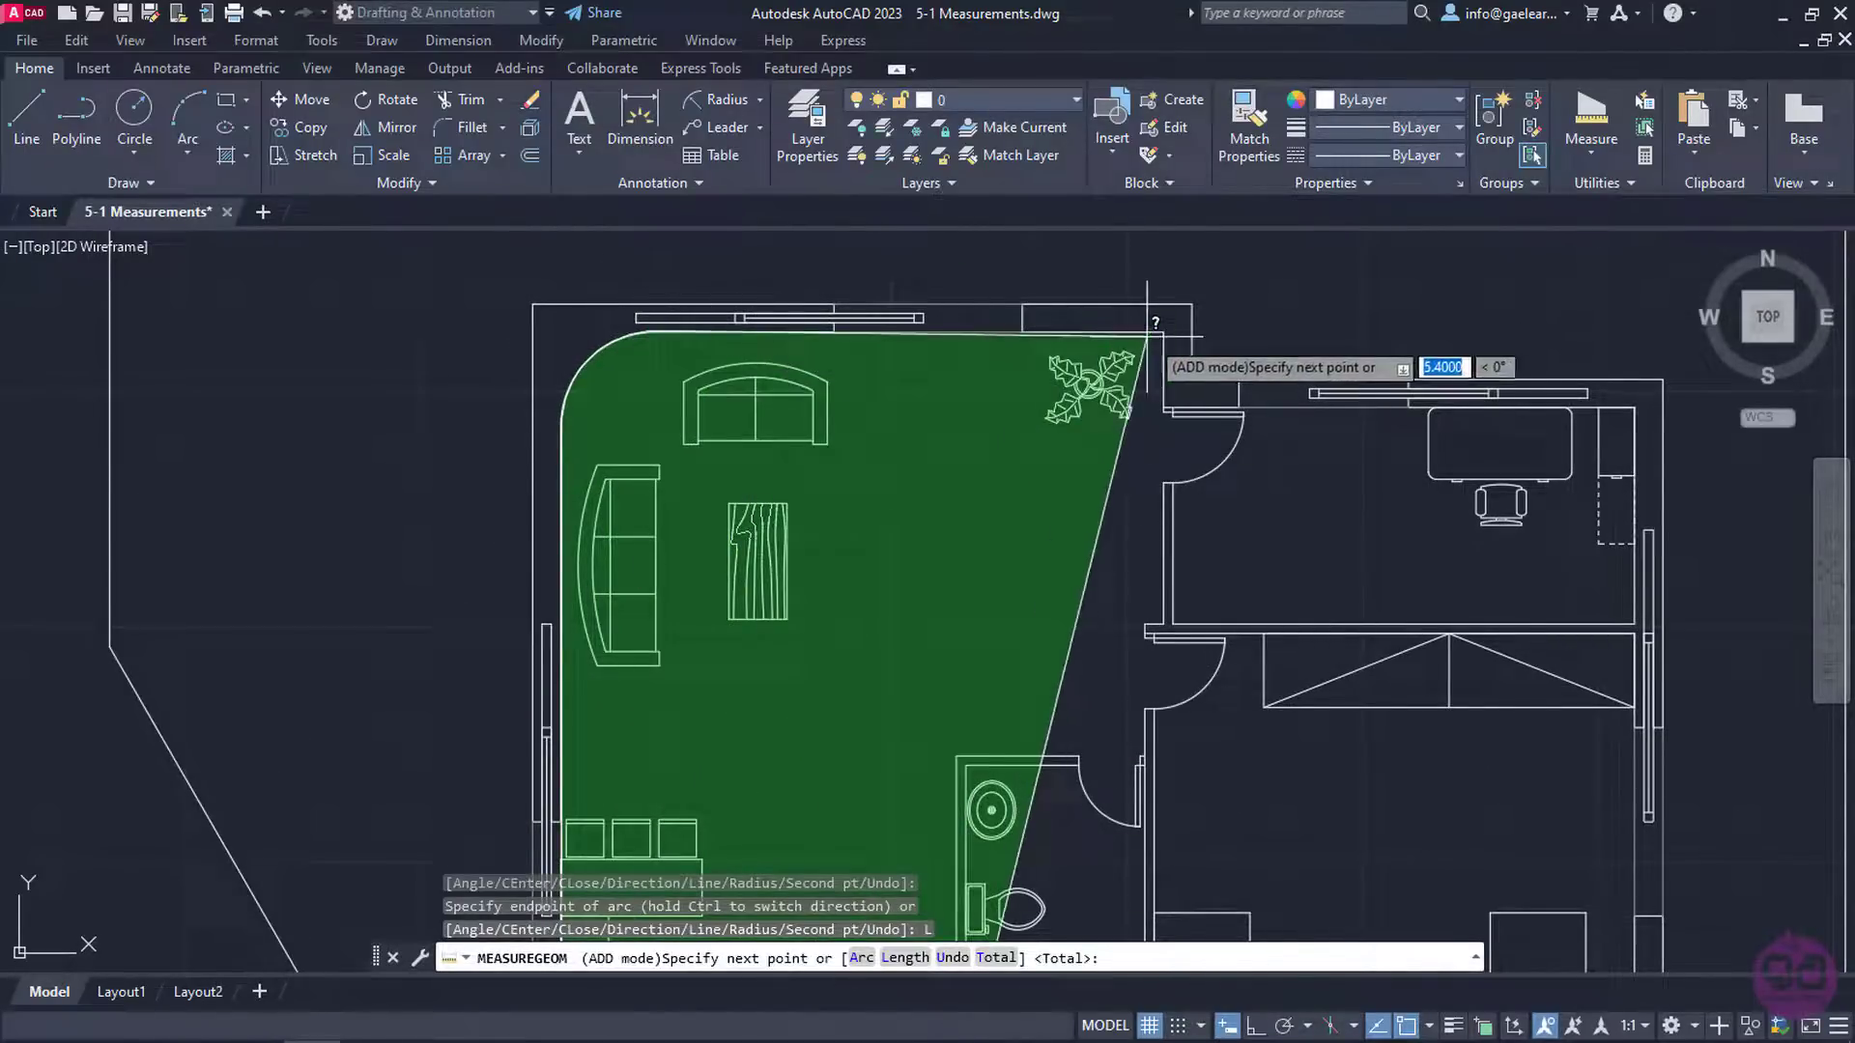
{"action": "left_click", "coordinate": [1148, 336]}
{"action": "left_click", "coordinate": [1146, 751]}
{"action": "middle_click_drag", "start_coordinate": [1145, 751], "coordinate": [1083, 409]}
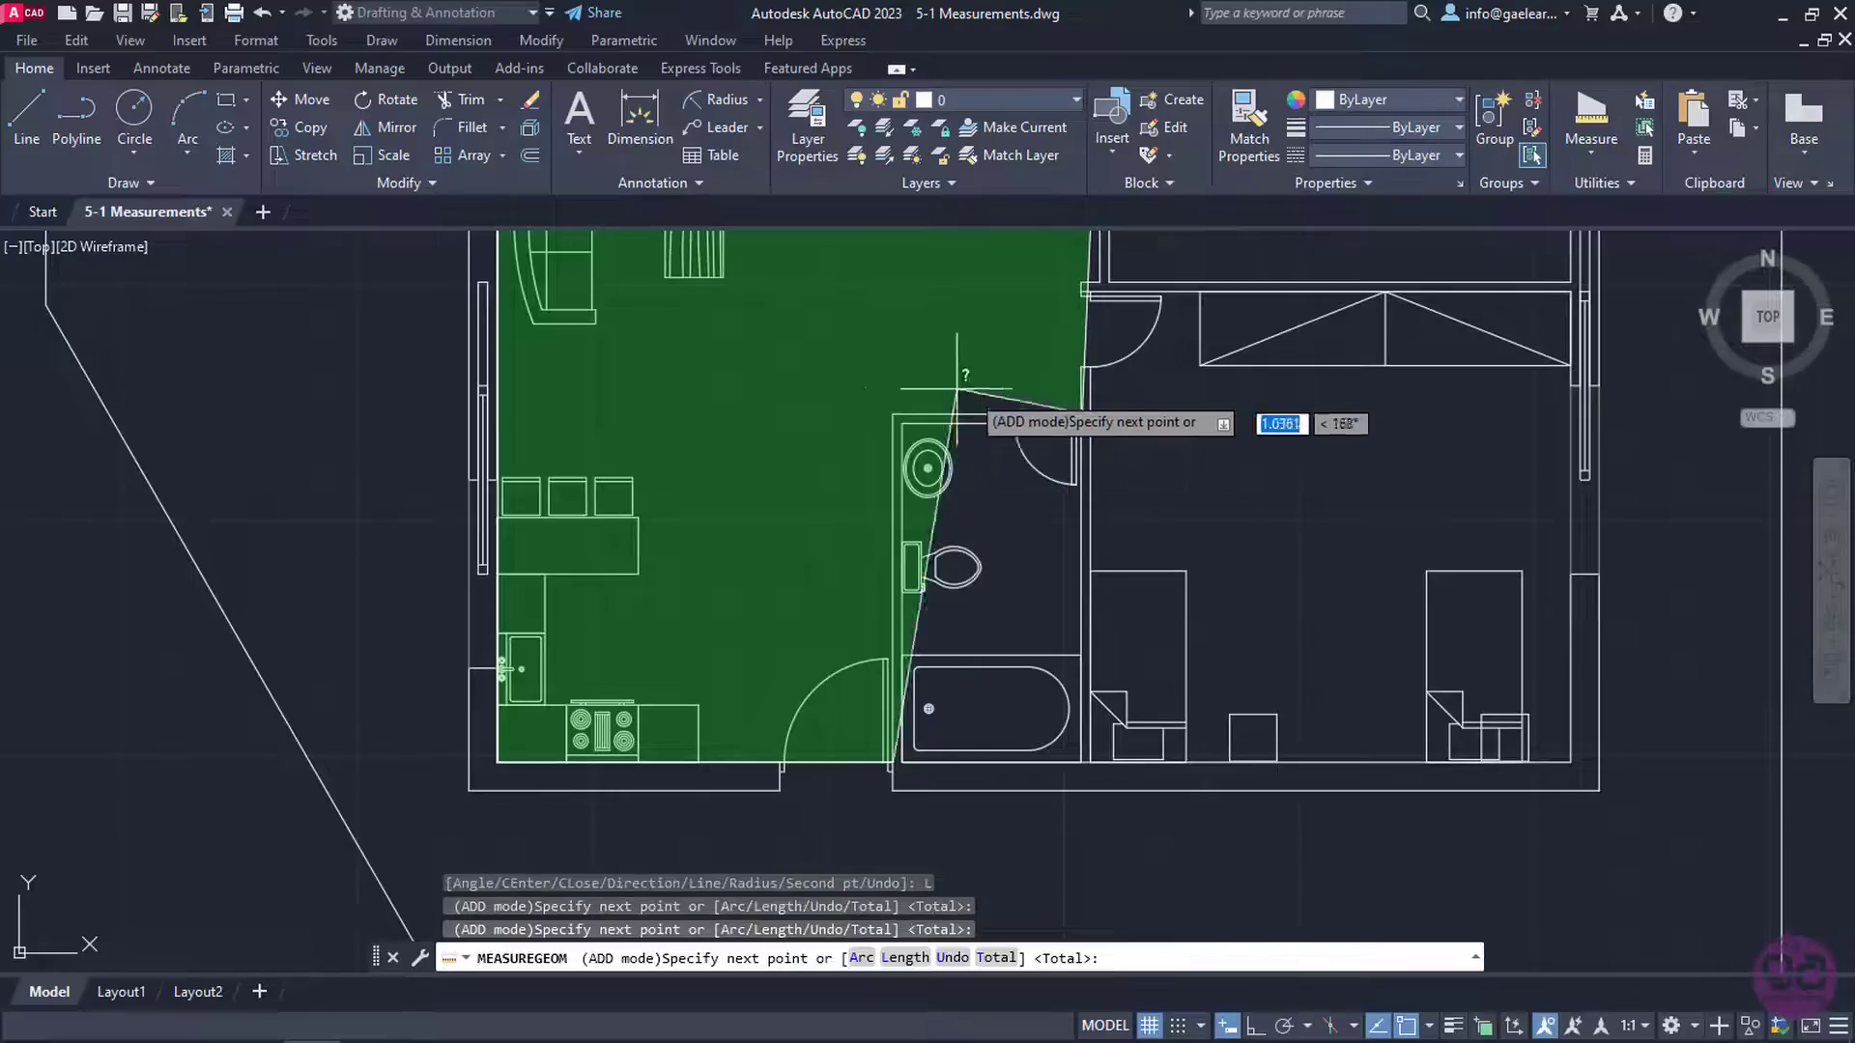
{"action": "left_click", "coordinate": [889, 416]}
{"action": "key", "text": "Return"}
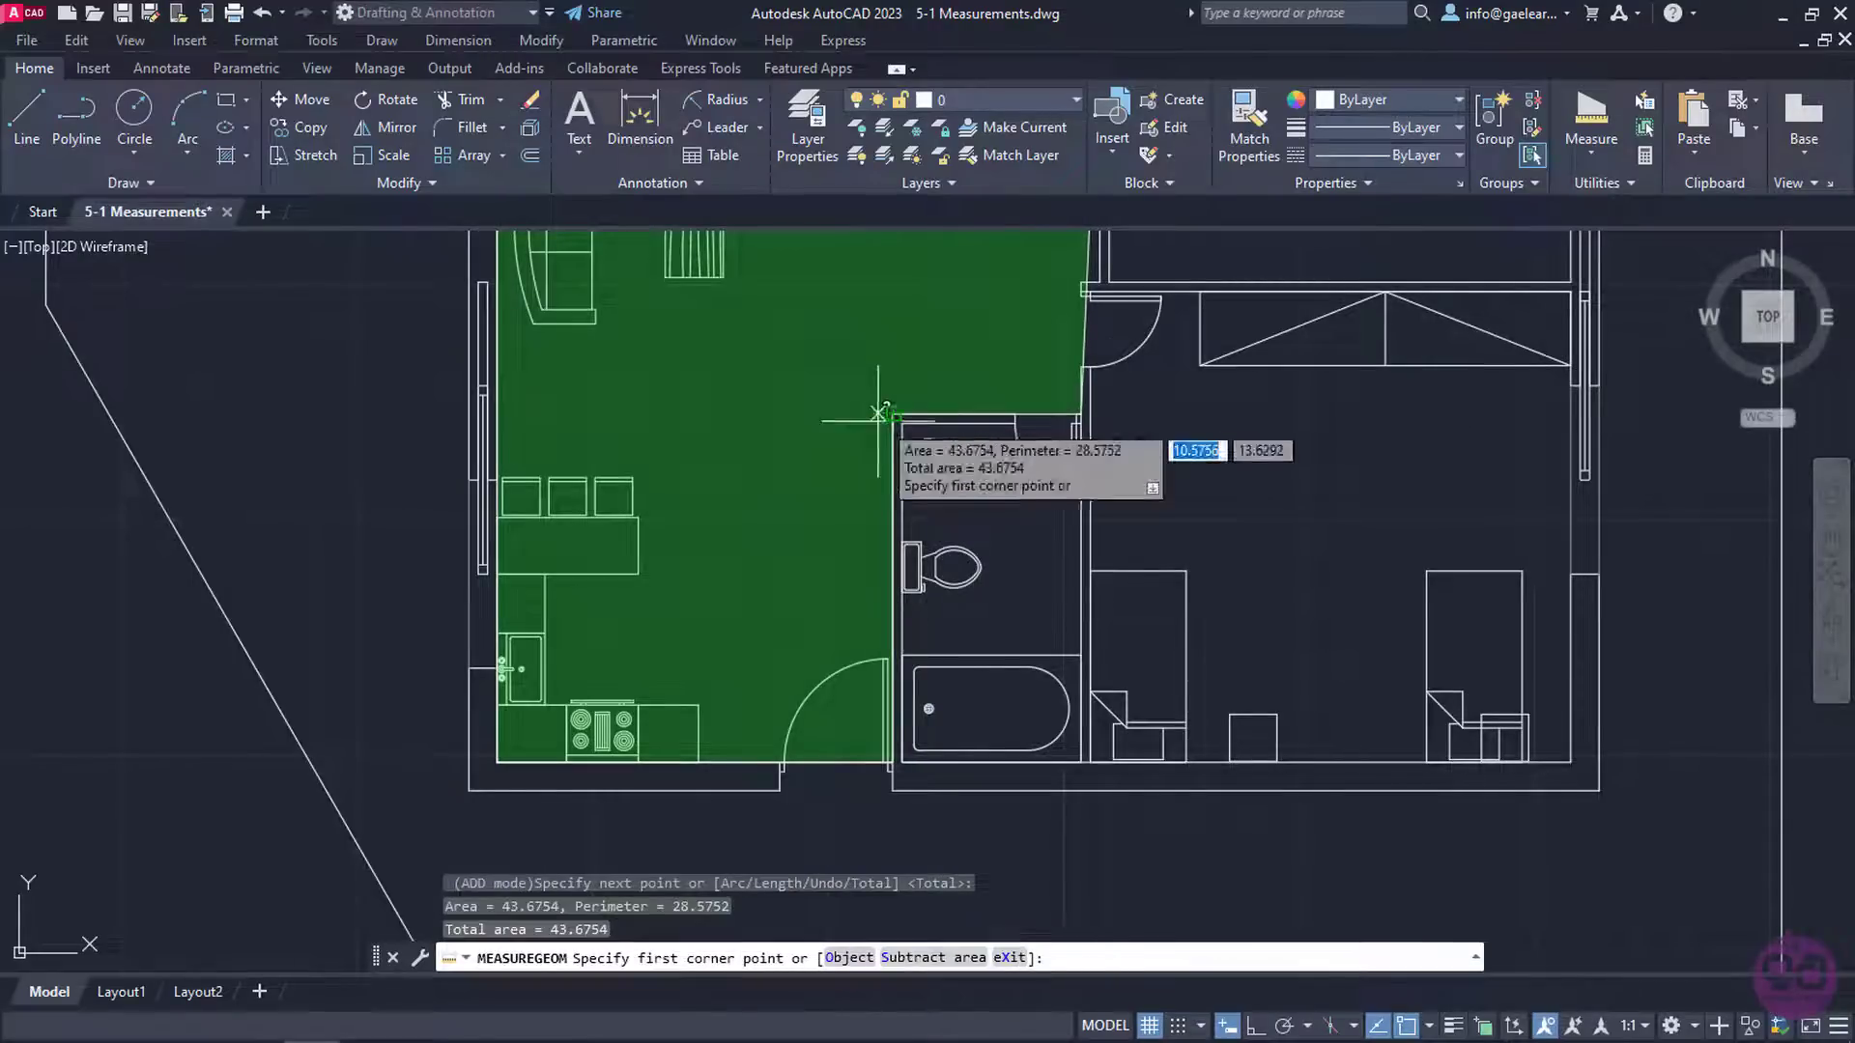
Subtract the kitchen rectangle (area 15.54, perimeter 15.80) by its four corners, leaving total area 28.1354
{"action": "left_click", "coordinate": [914, 958]}
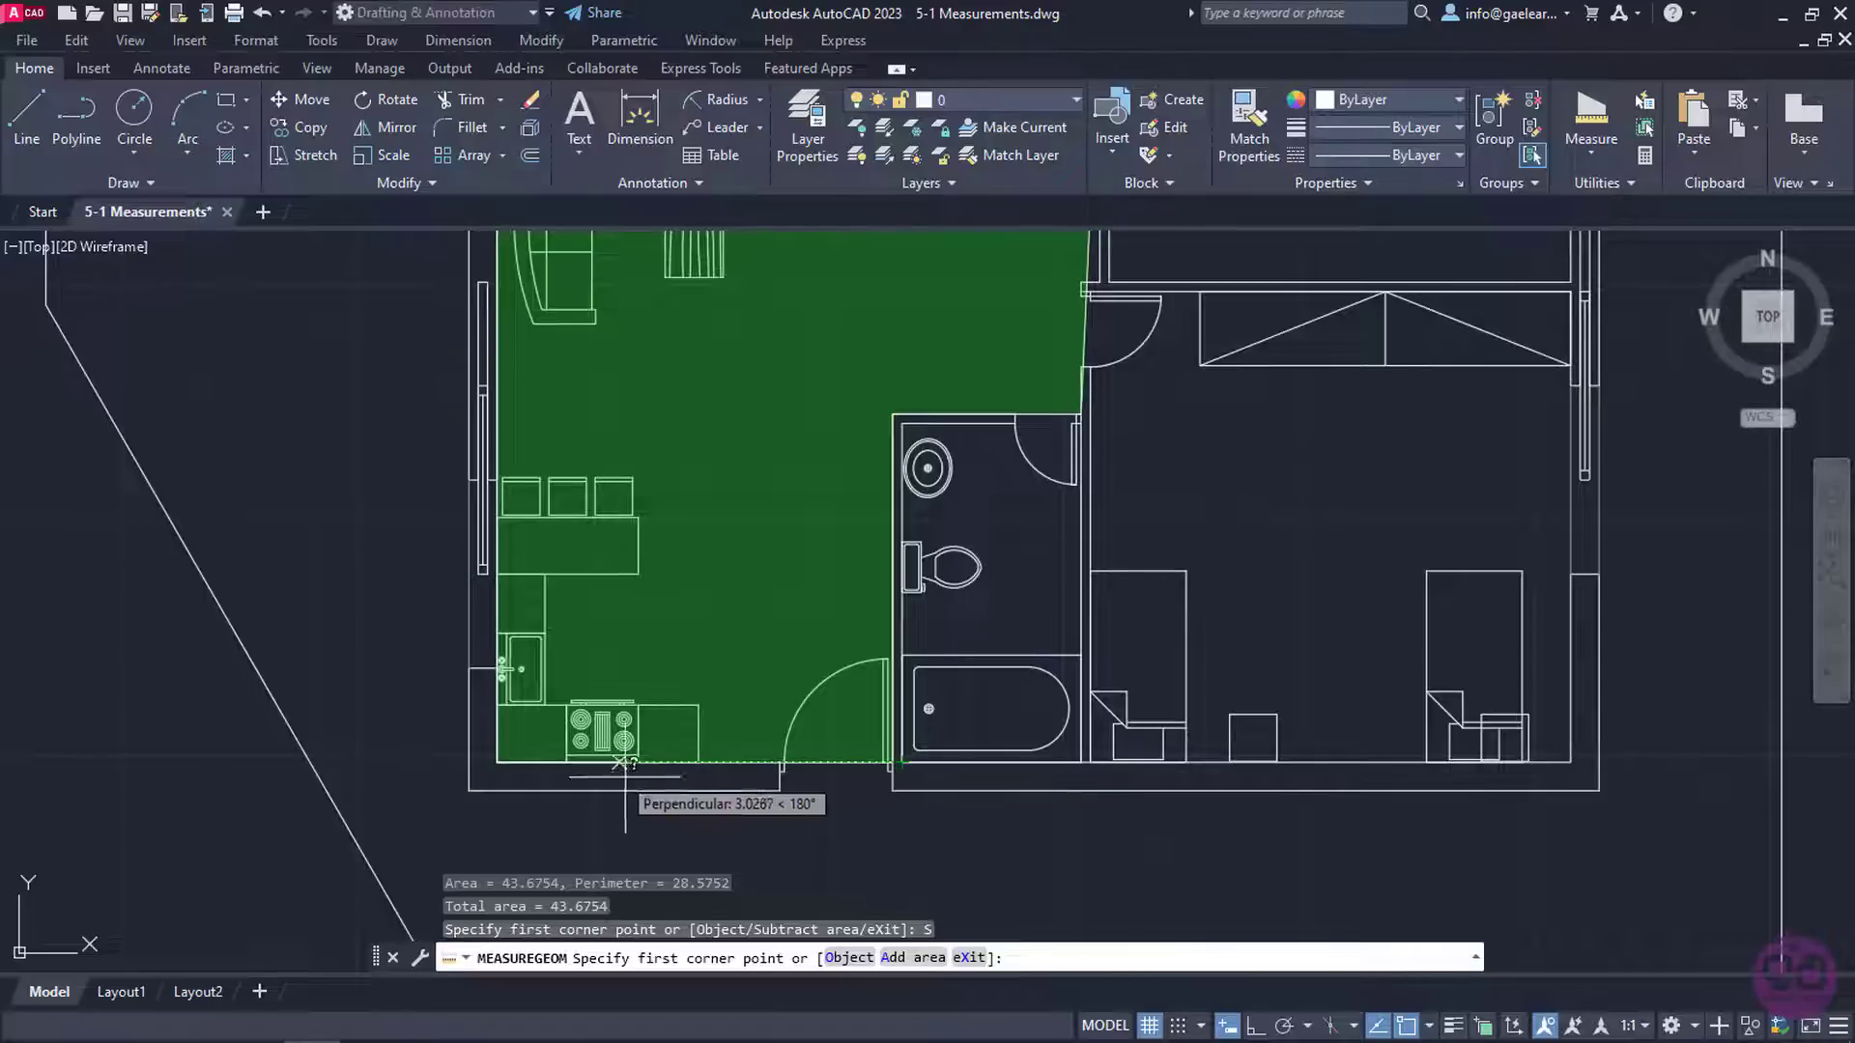
{"action": "left_click", "coordinate": [498, 761]}
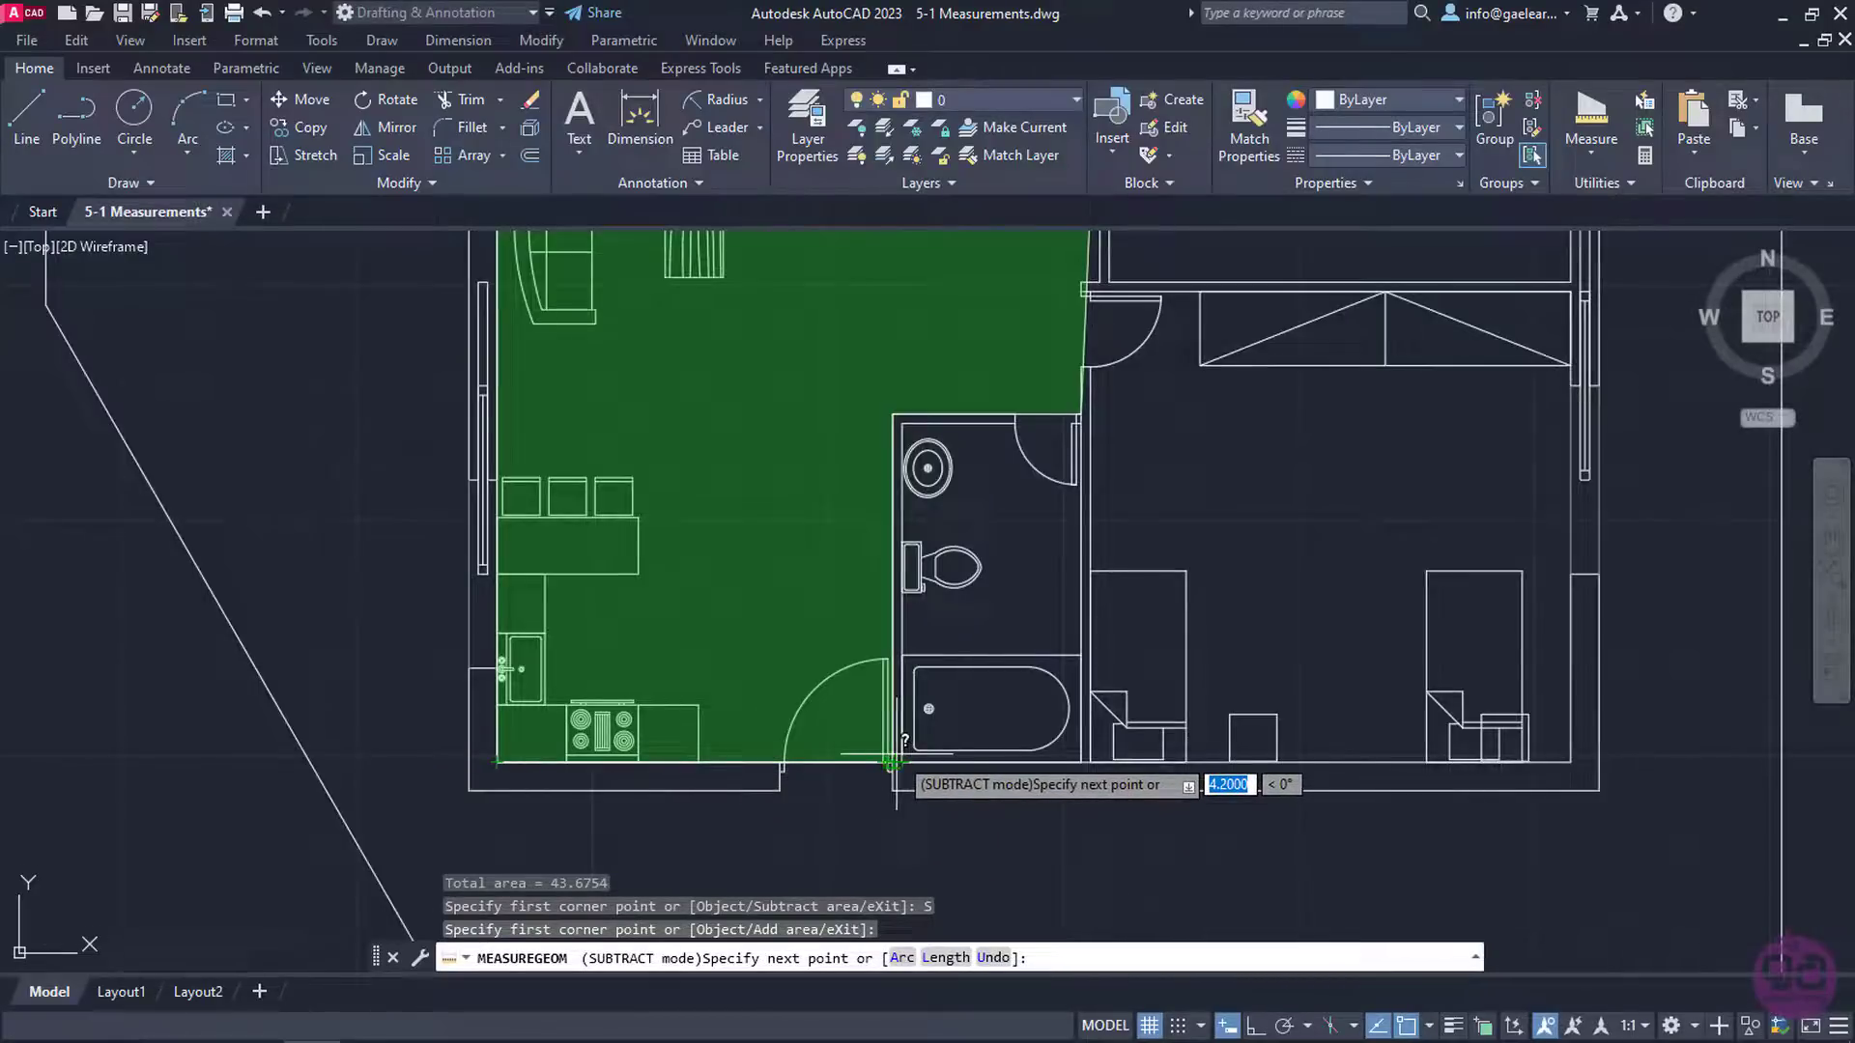
{"action": "scroll", "coordinate": [890, 763], "scroll_direction": "up", "scroll_amount": 3}
{"action": "left_click", "coordinate": [886, 763]}
{"action": "scroll", "coordinate": [890, 645], "scroll_direction": "down", "scroll_amount": 2}
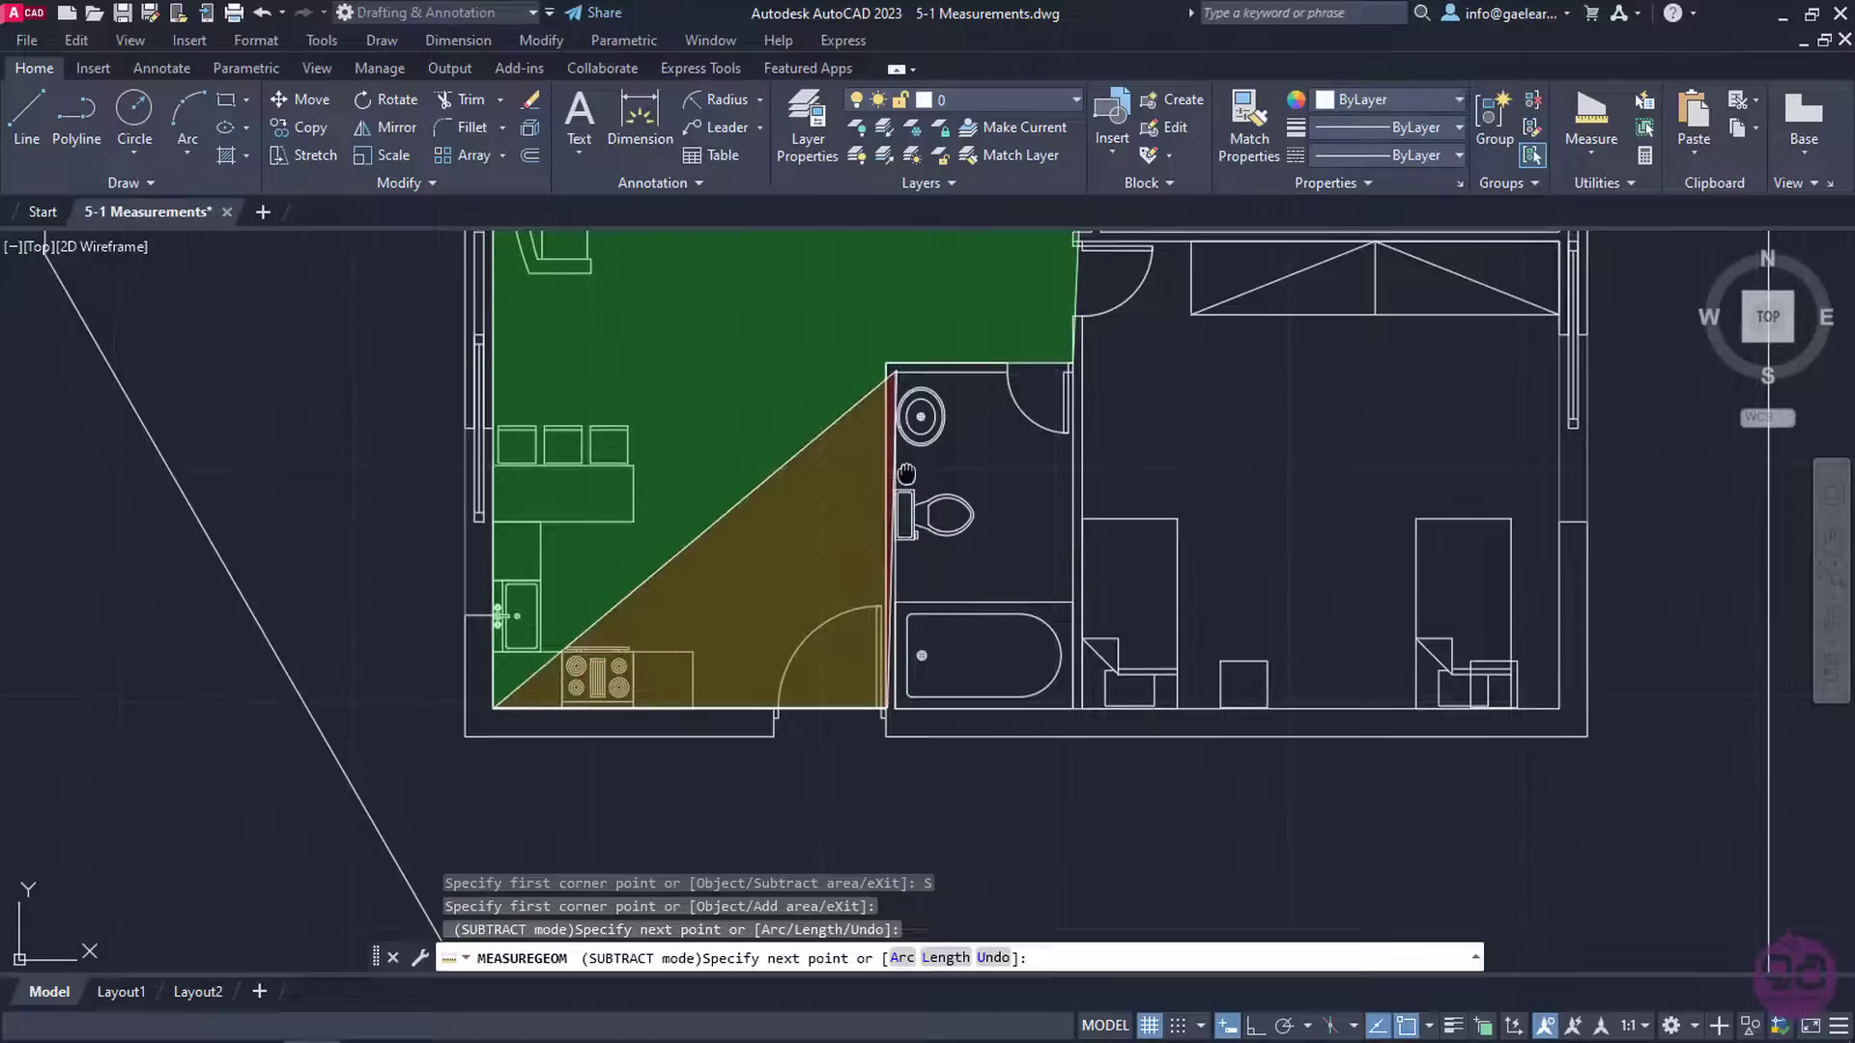
{"action": "left_click", "coordinate": [873, 448]}
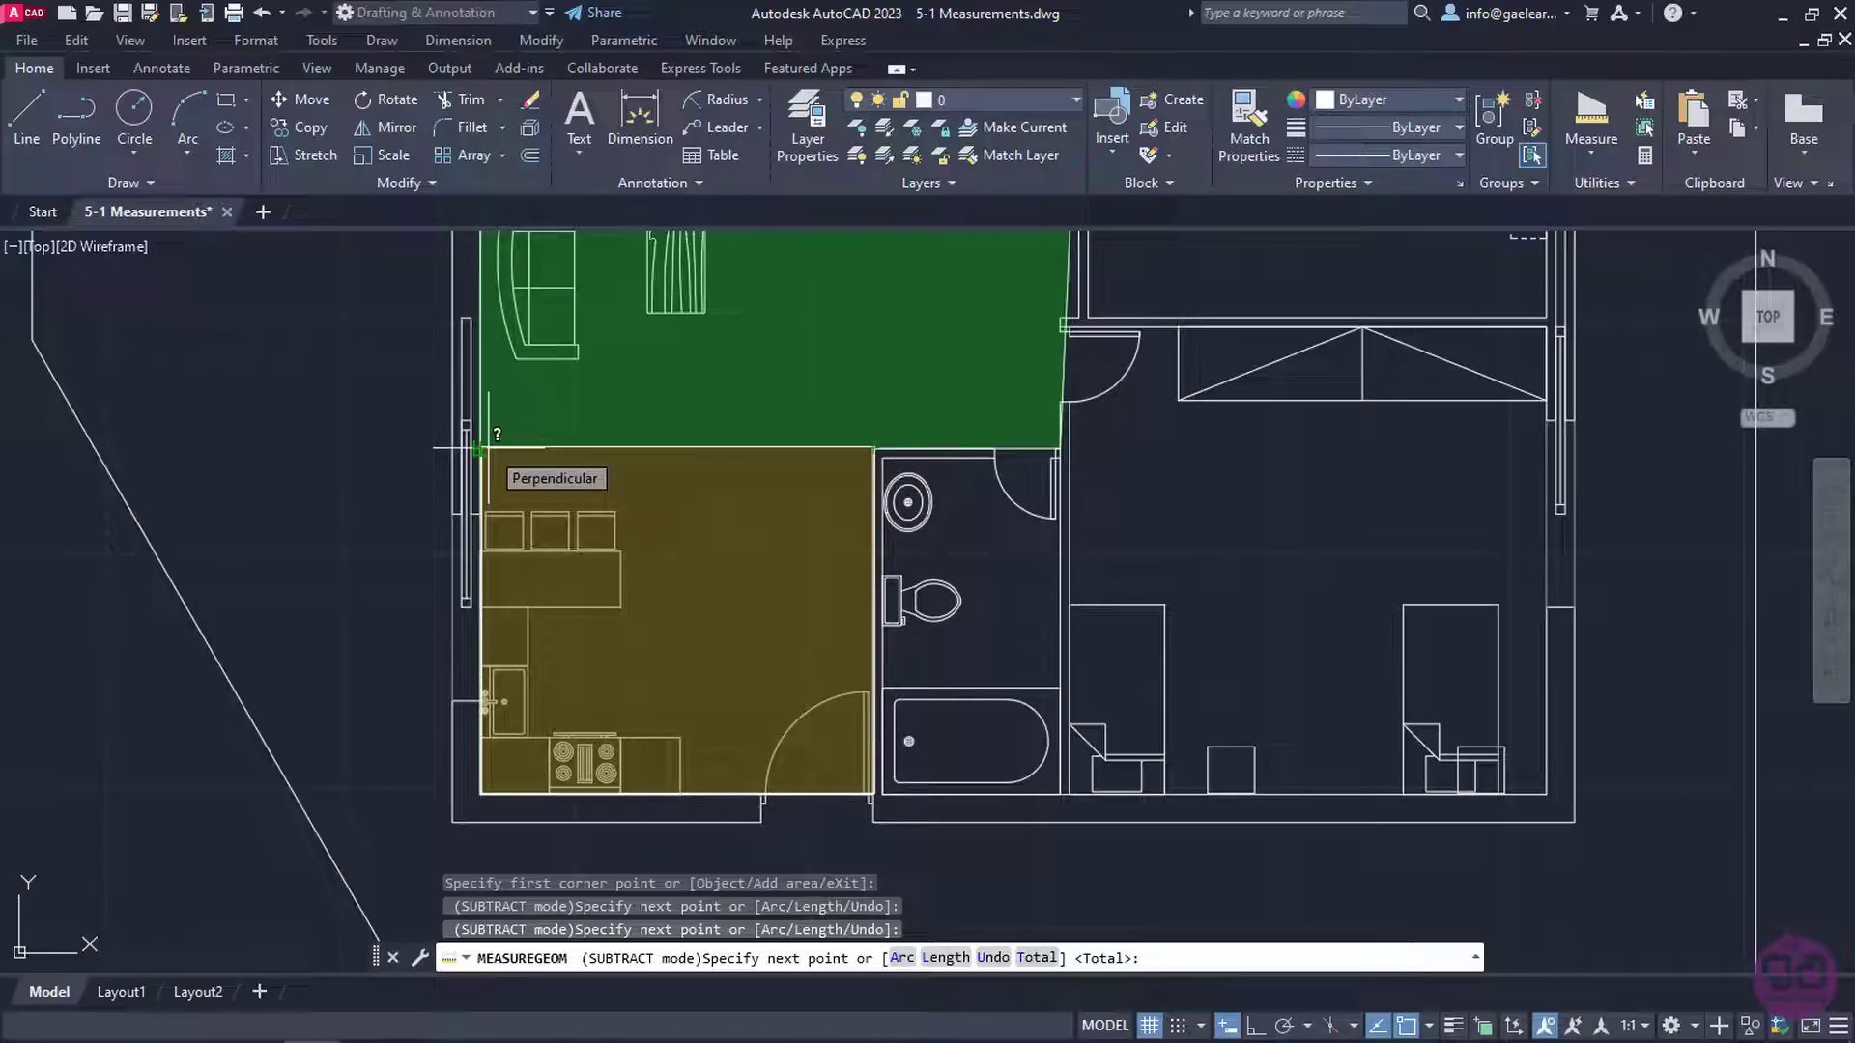
{"action": "left_click", "coordinate": [478, 449]}
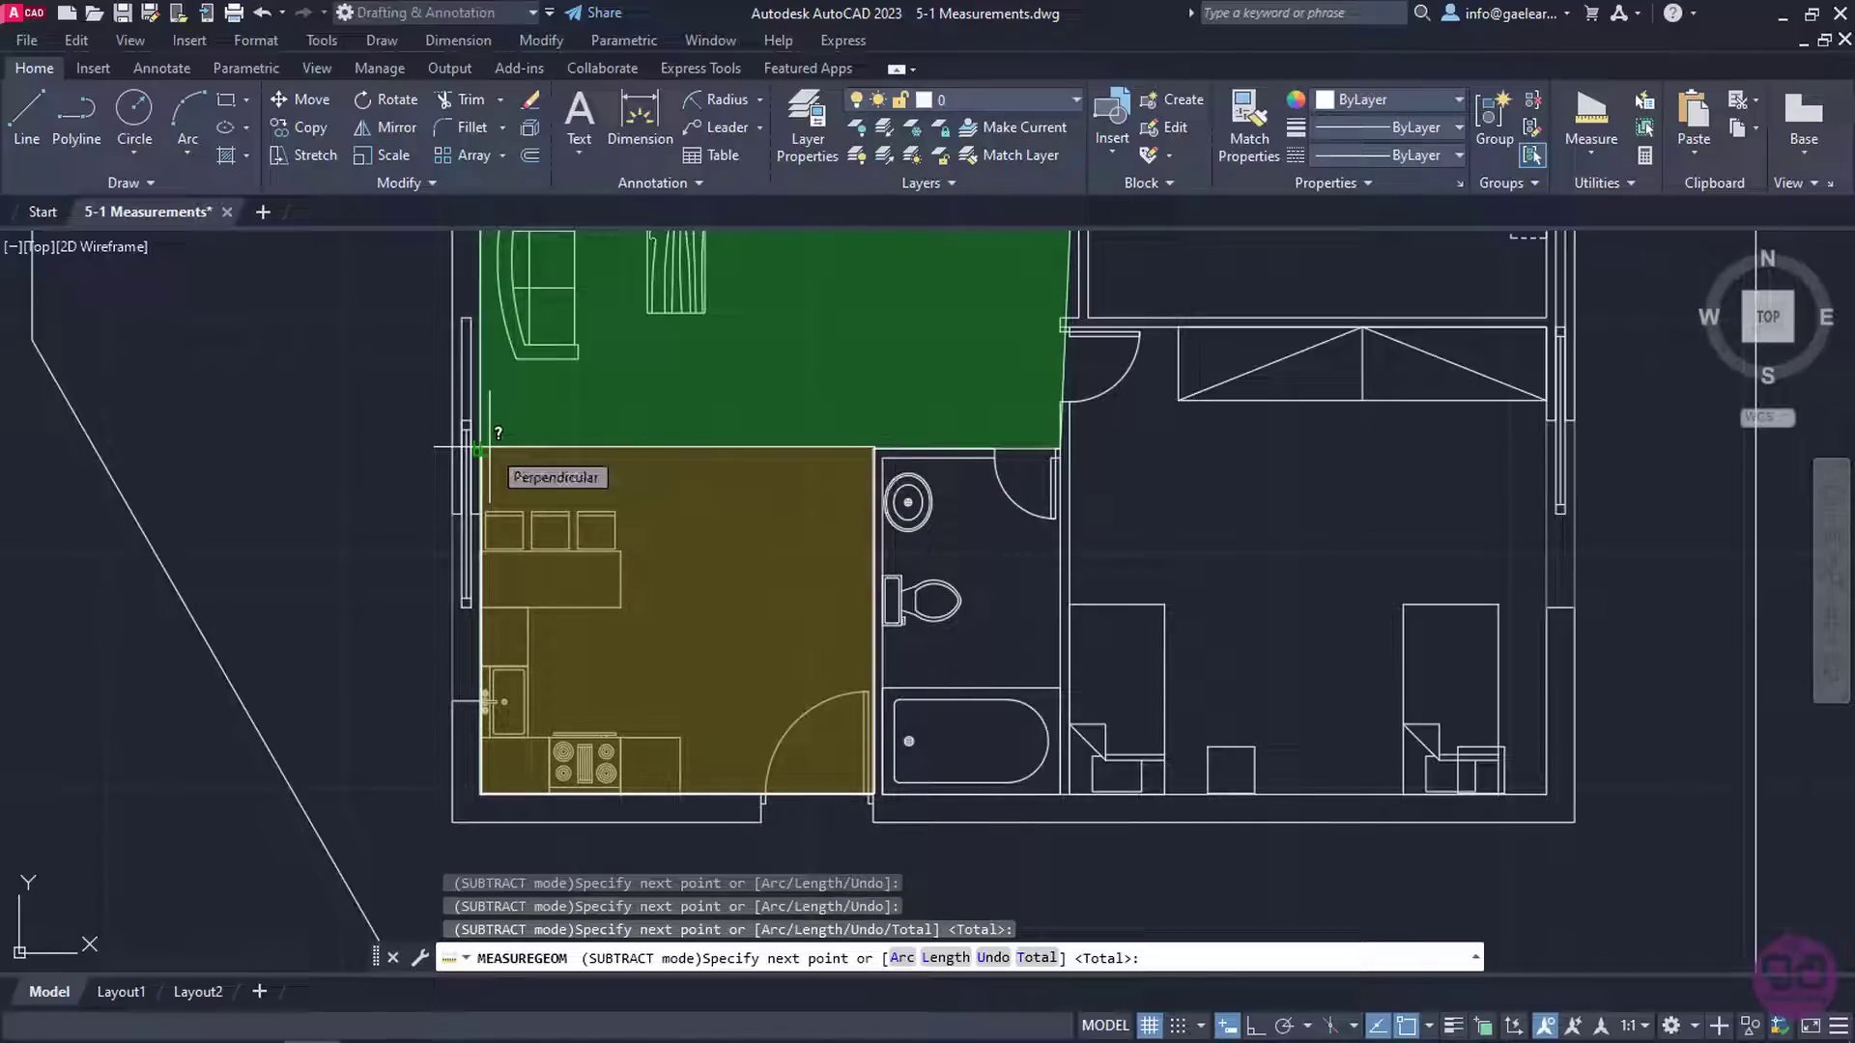
{"action": "key", "text": "Return"}
{"action": "scroll", "coordinate": [482, 435], "scroll_direction": "down", "scroll_amount": 2}
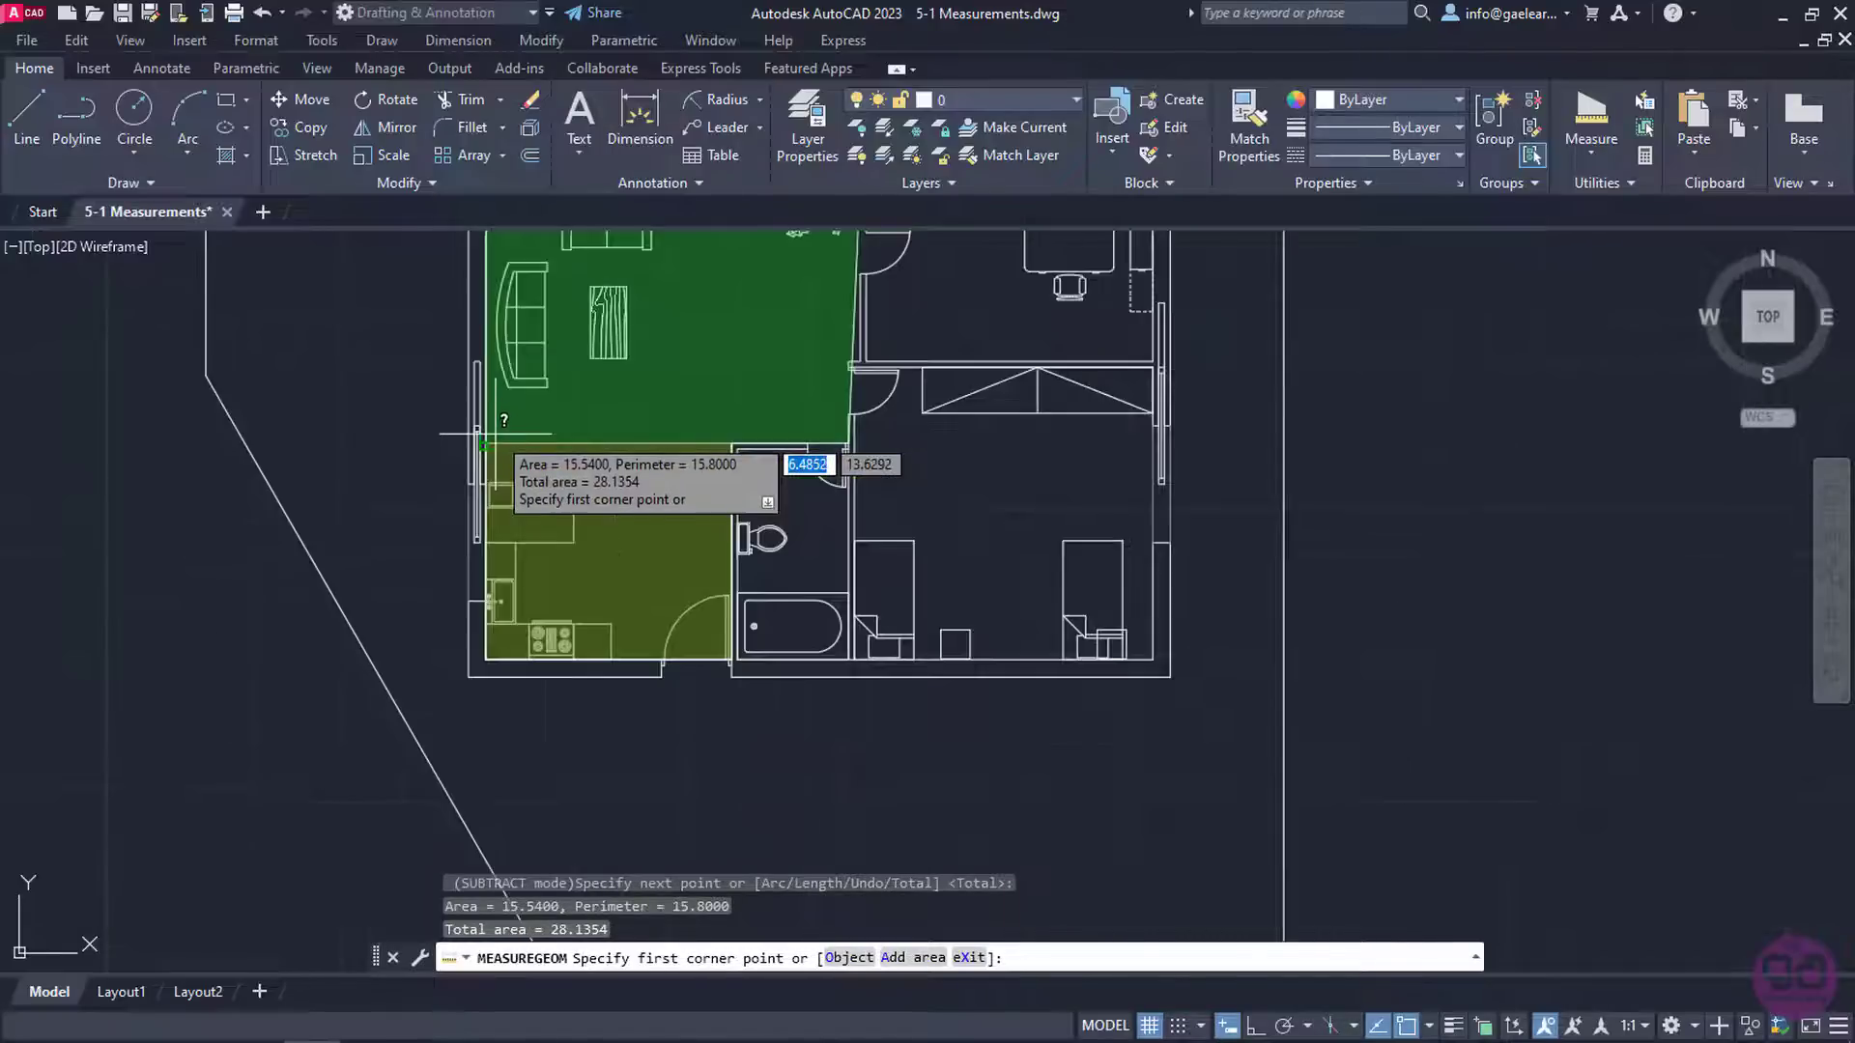
{"action": "middle_click_drag", "start_coordinate": [495, 434], "coordinate": [527, 566]}
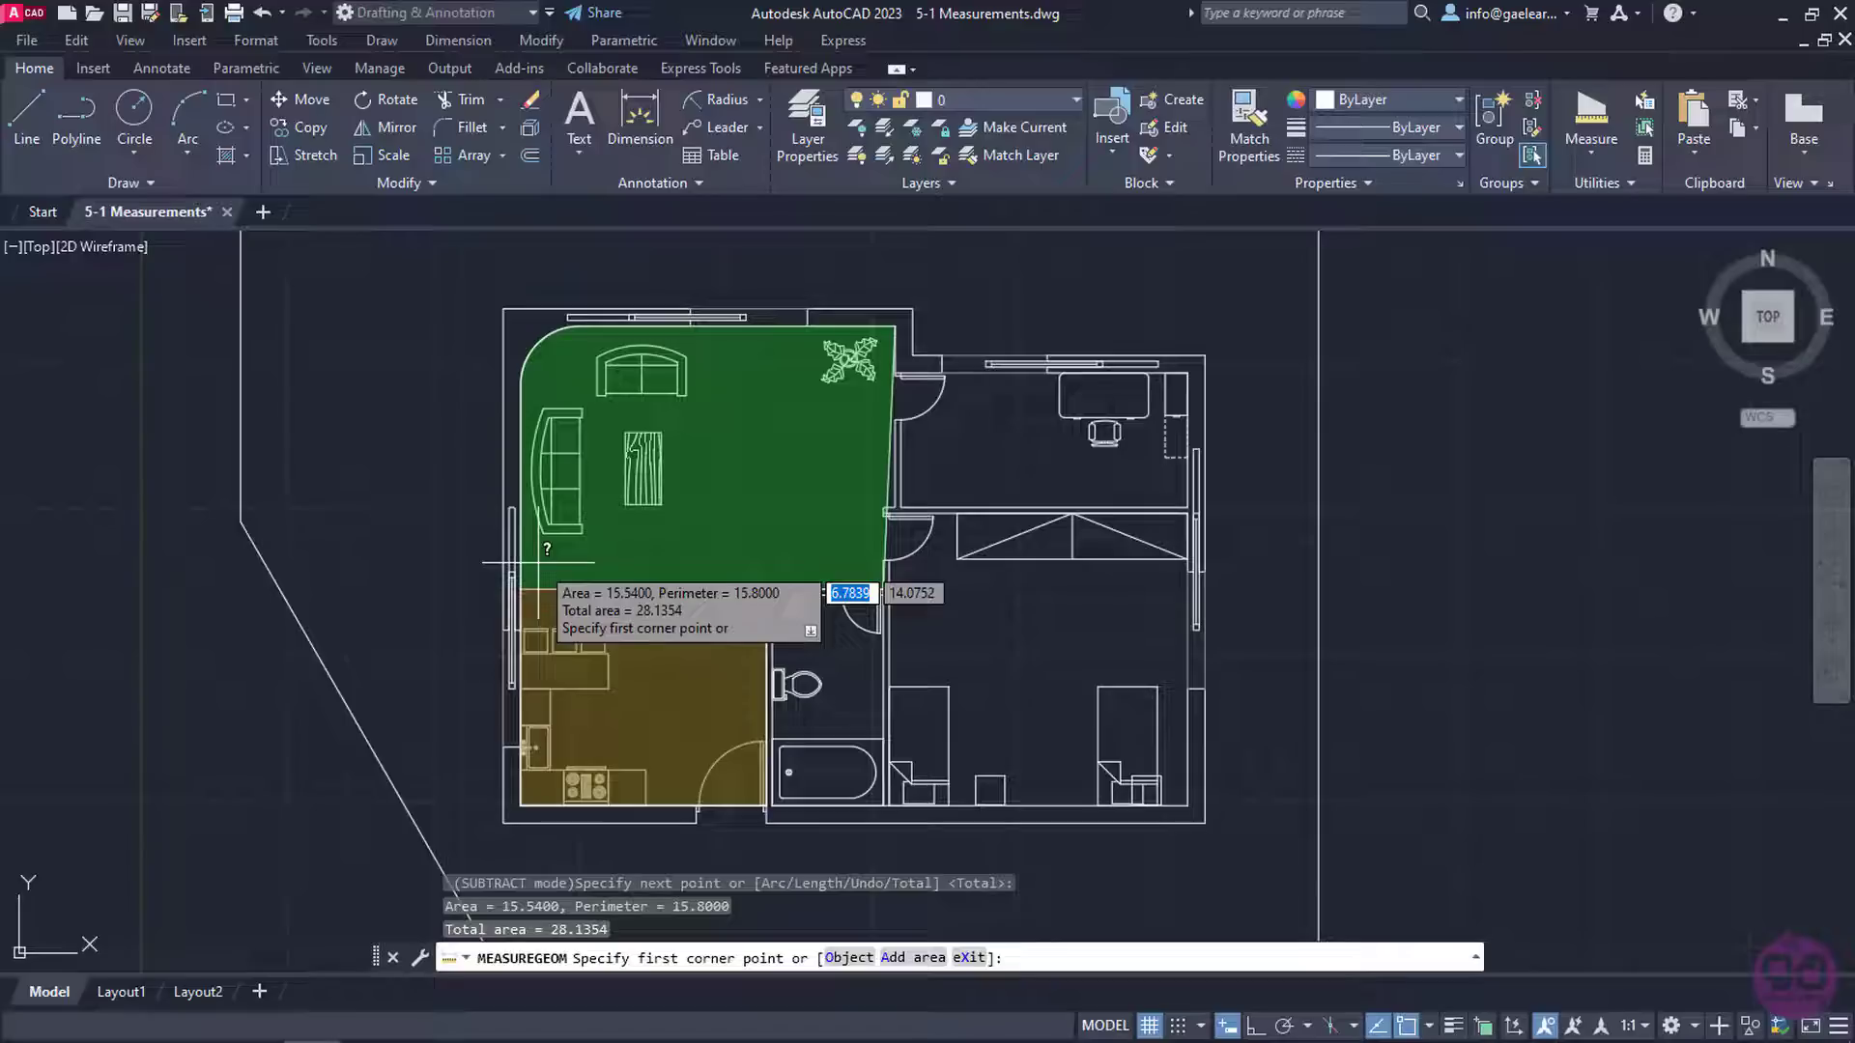
Leave area mode, switch the measurement to Volume, and zoom in on the wardrobe
{"action": "key", "text": "Return"}
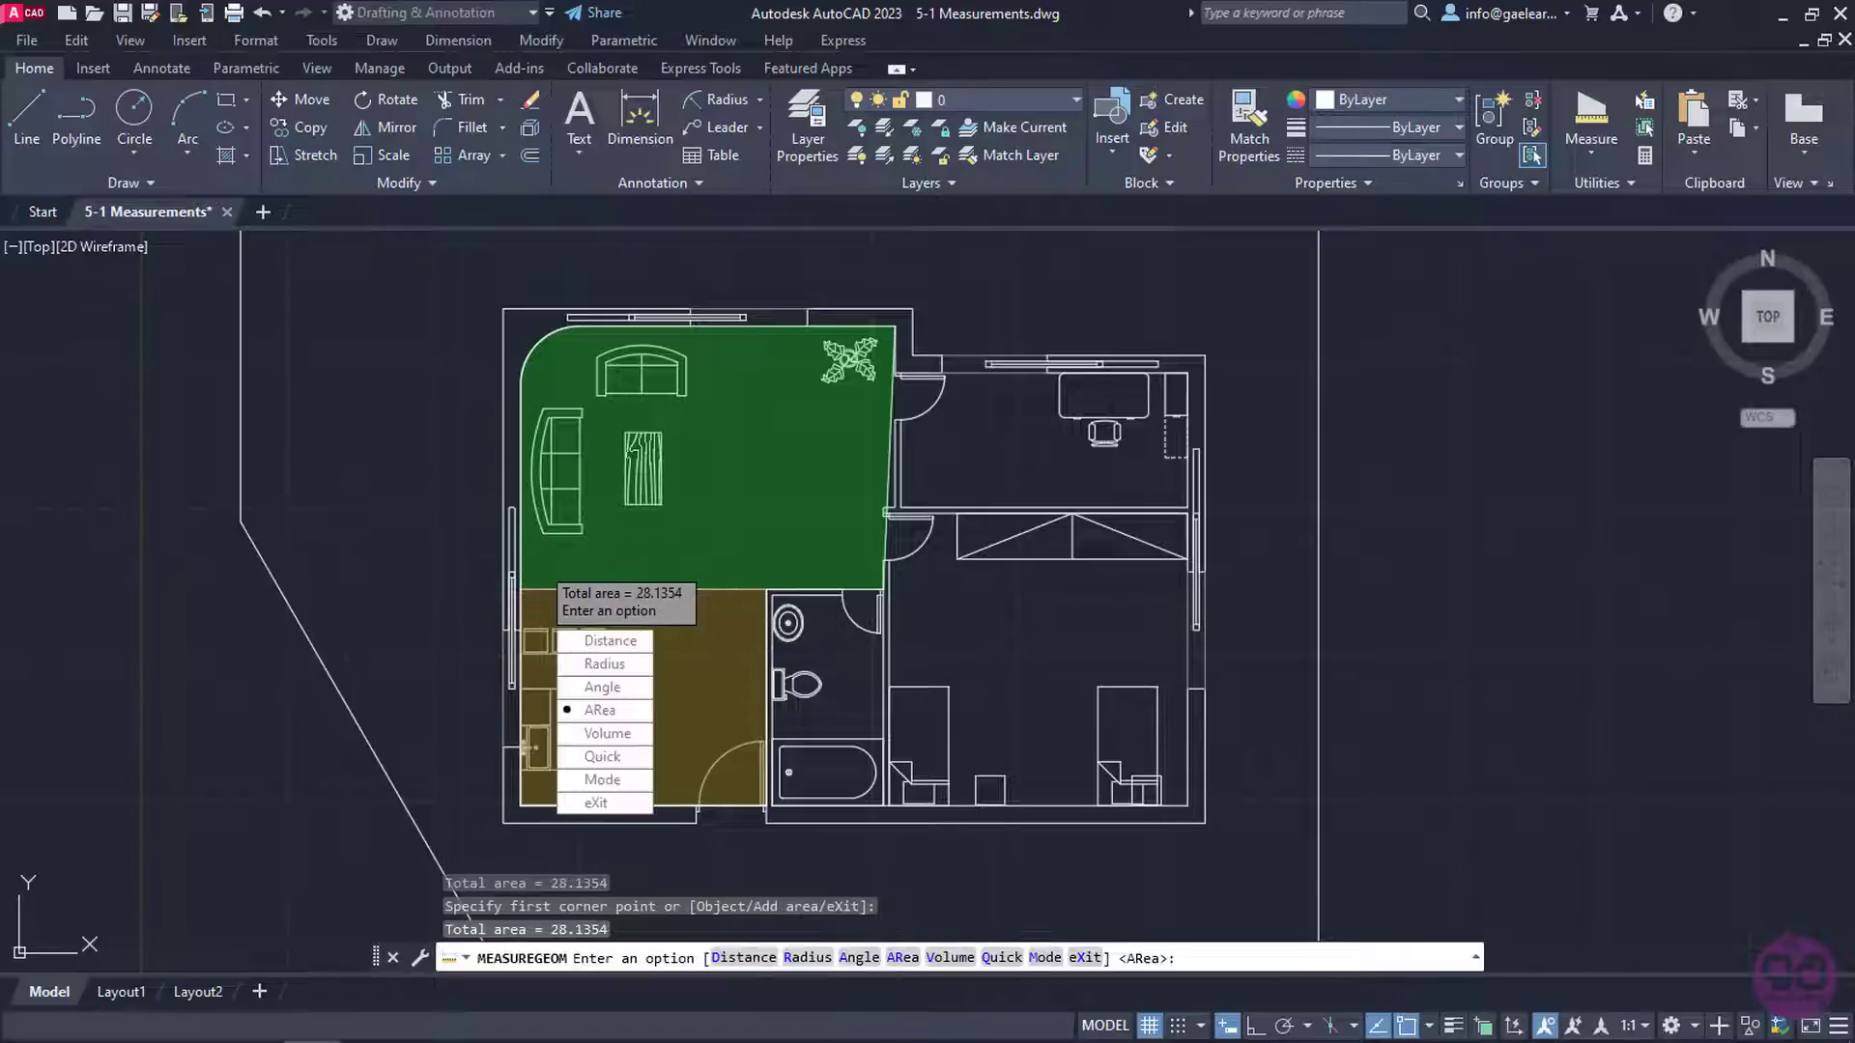
{"action": "left_click", "coordinate": [607, 736]}
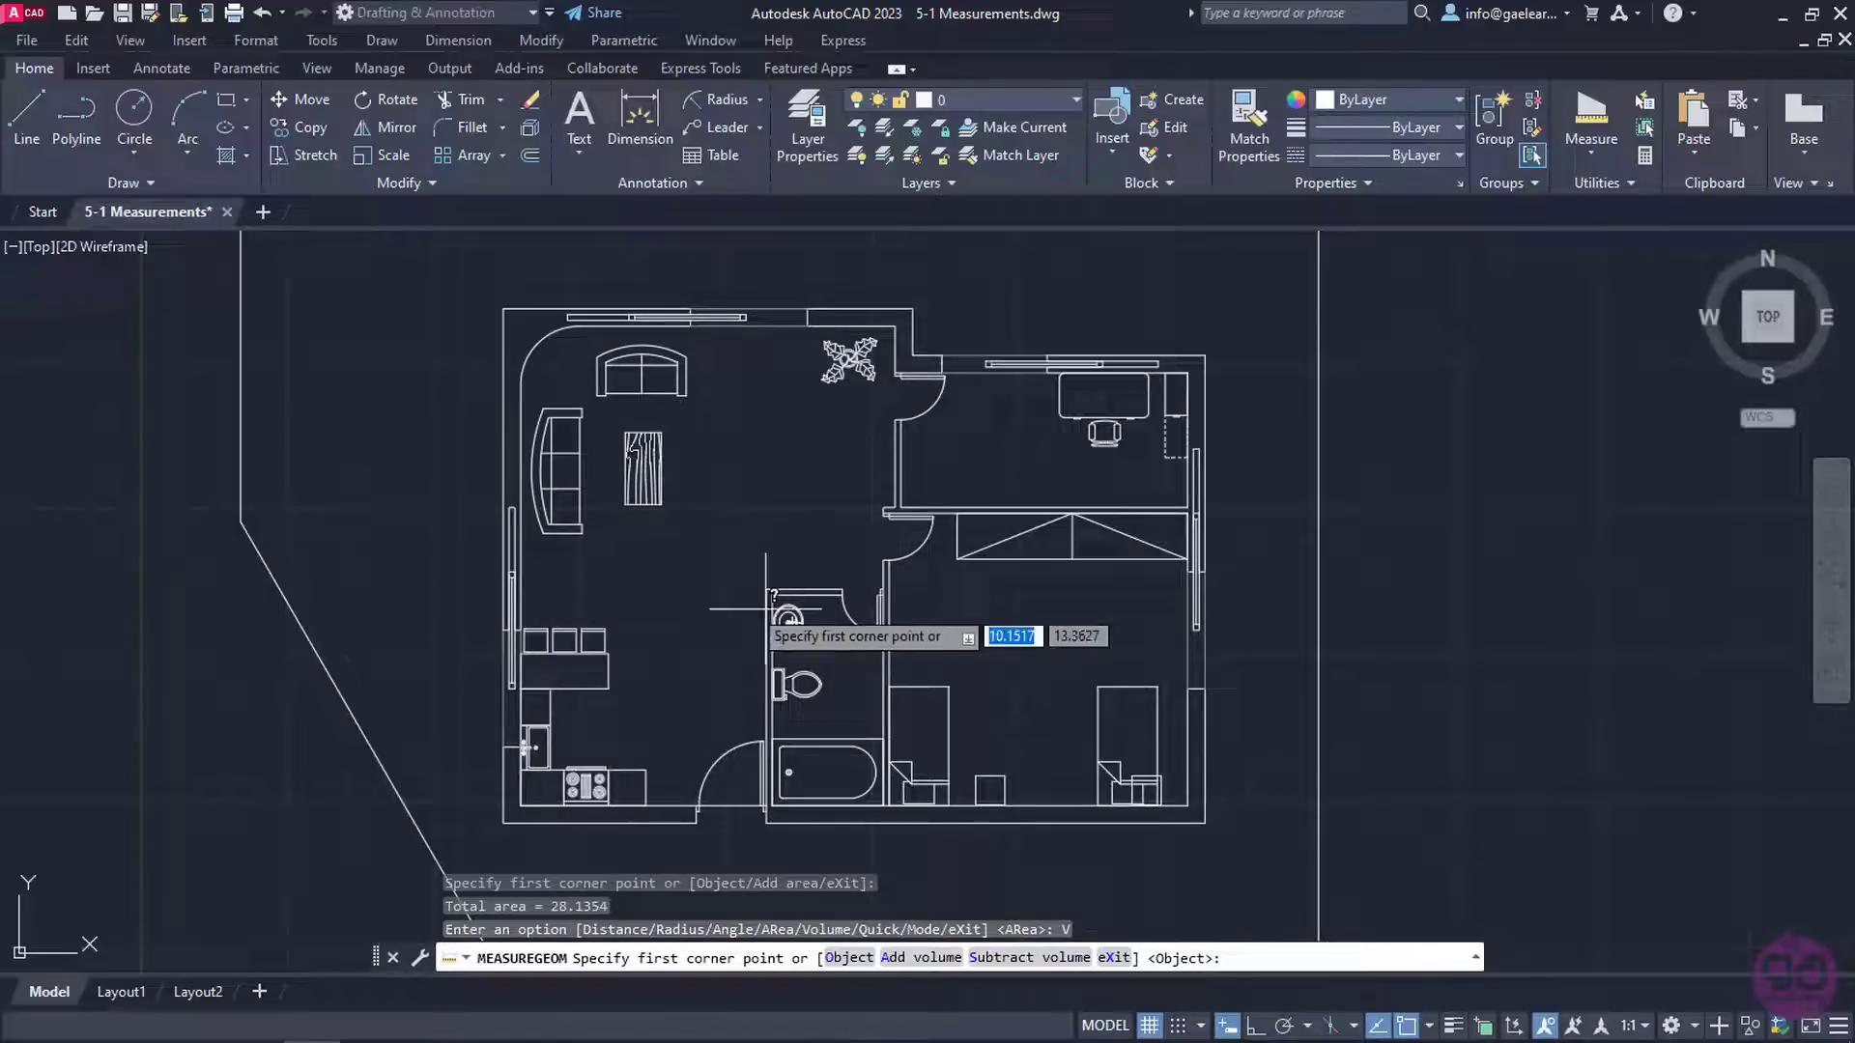
{"action": "middle_click_drag", "start_coordinate": [1042, 637], "coordinate": [944, 684]}
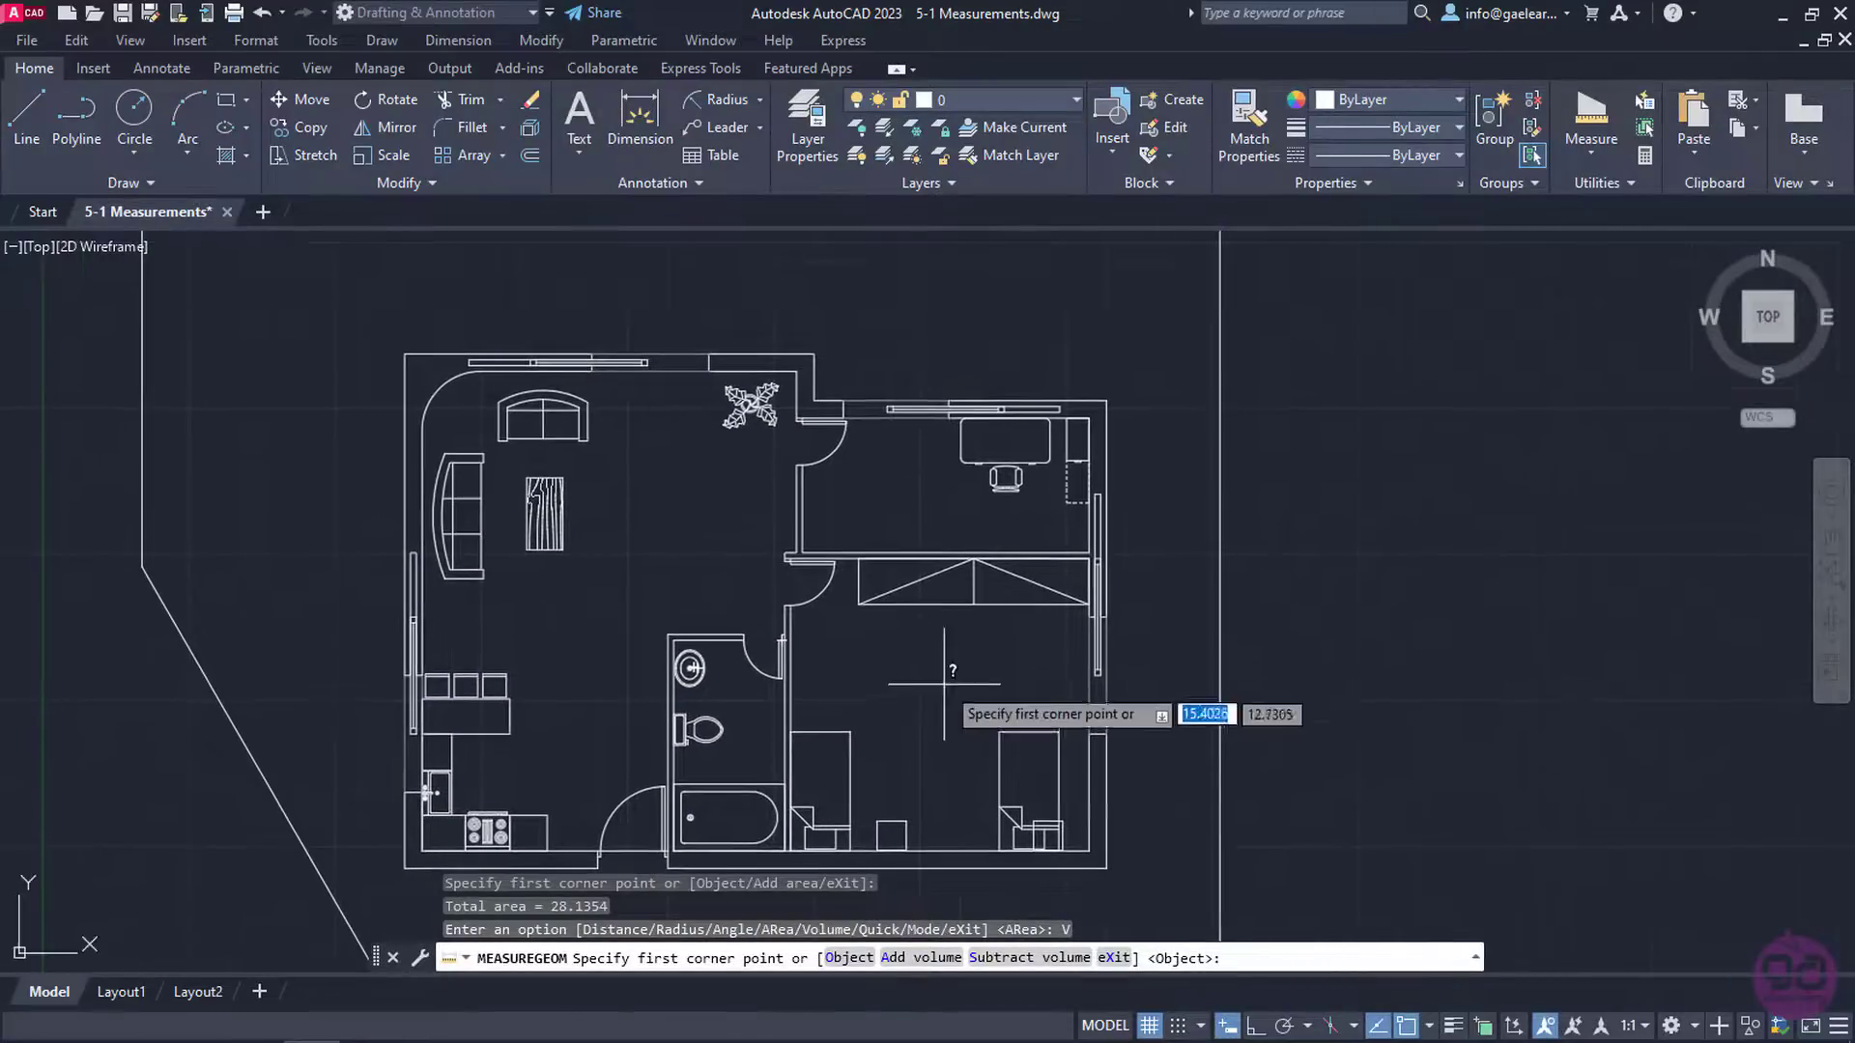
{"action": "scroll", "coordinate": [944, 677], "scroll_direction": "up", "scroll_amount": 3}
{"action": "middle_click_drag", "start_coordinate": [894, 589], "coordinate": [838, 698]}
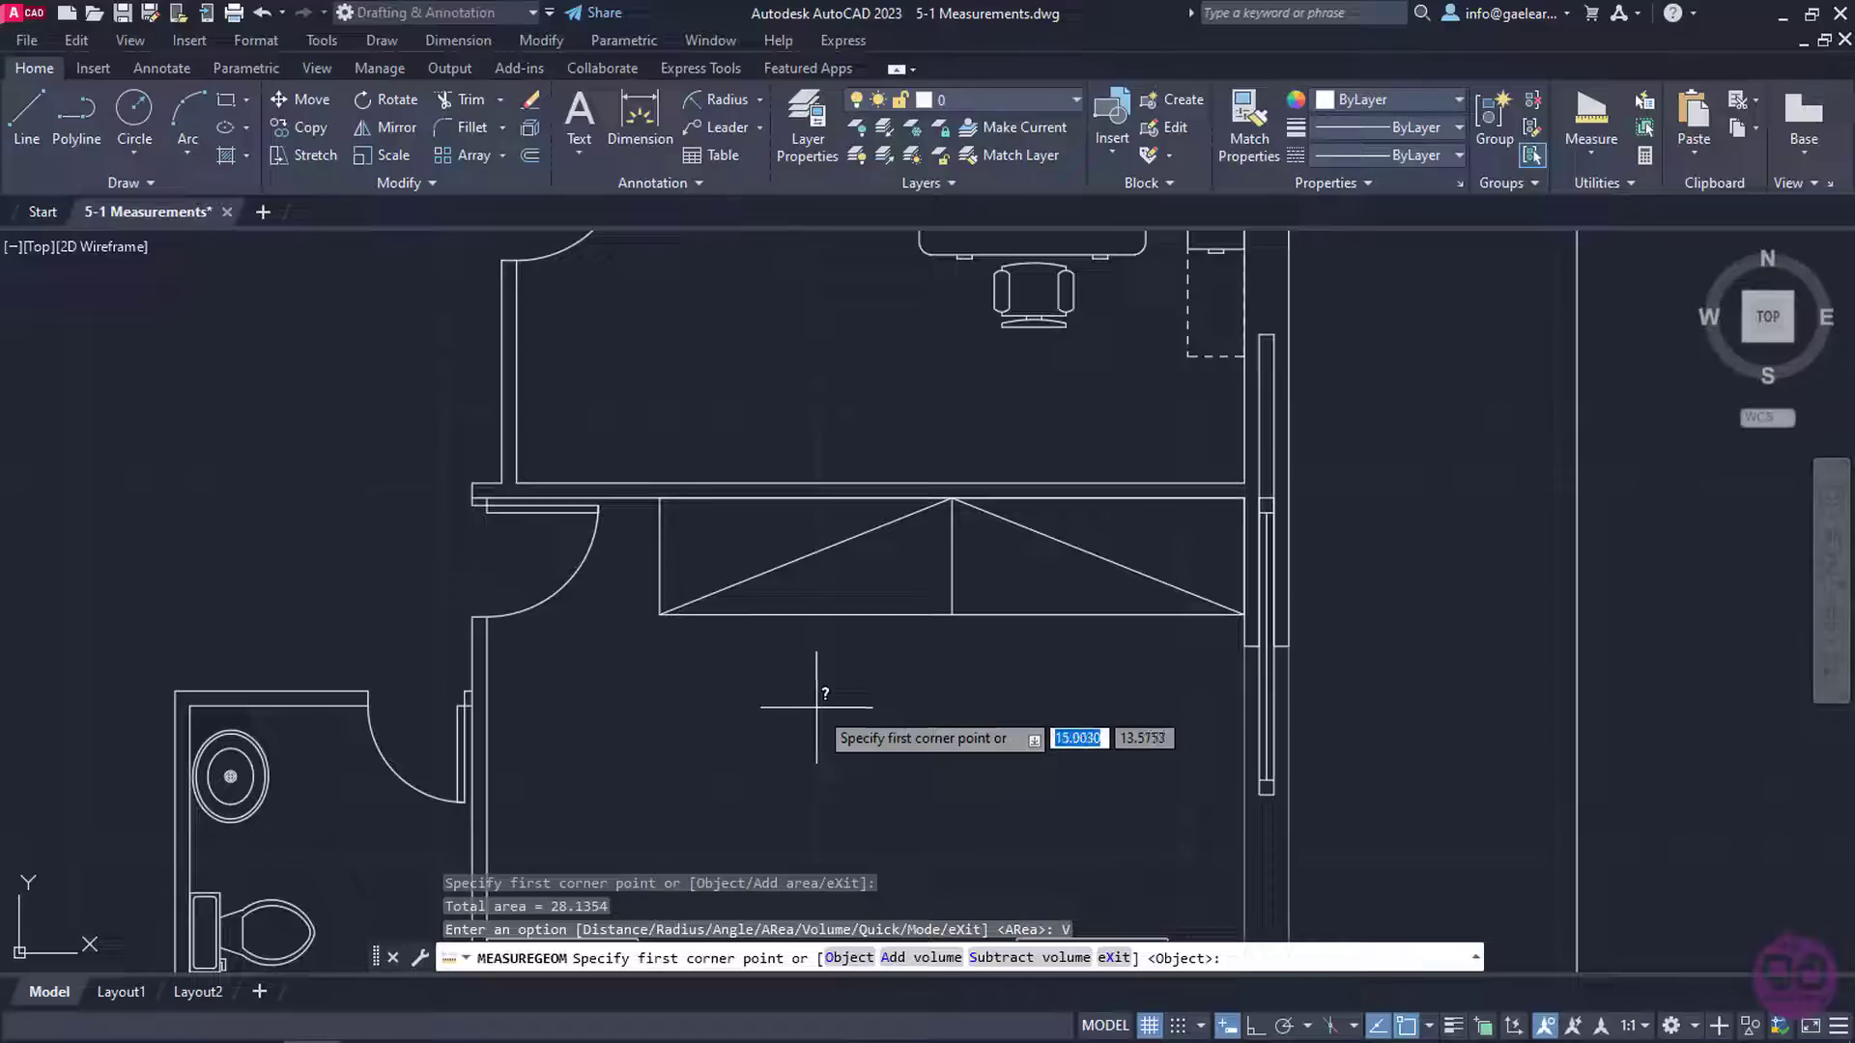
Measure the wardrobe rectangle as an object with height 1.76, giving volume 5.4489
{"action": "left_click", "coordinate": [847, 959]}
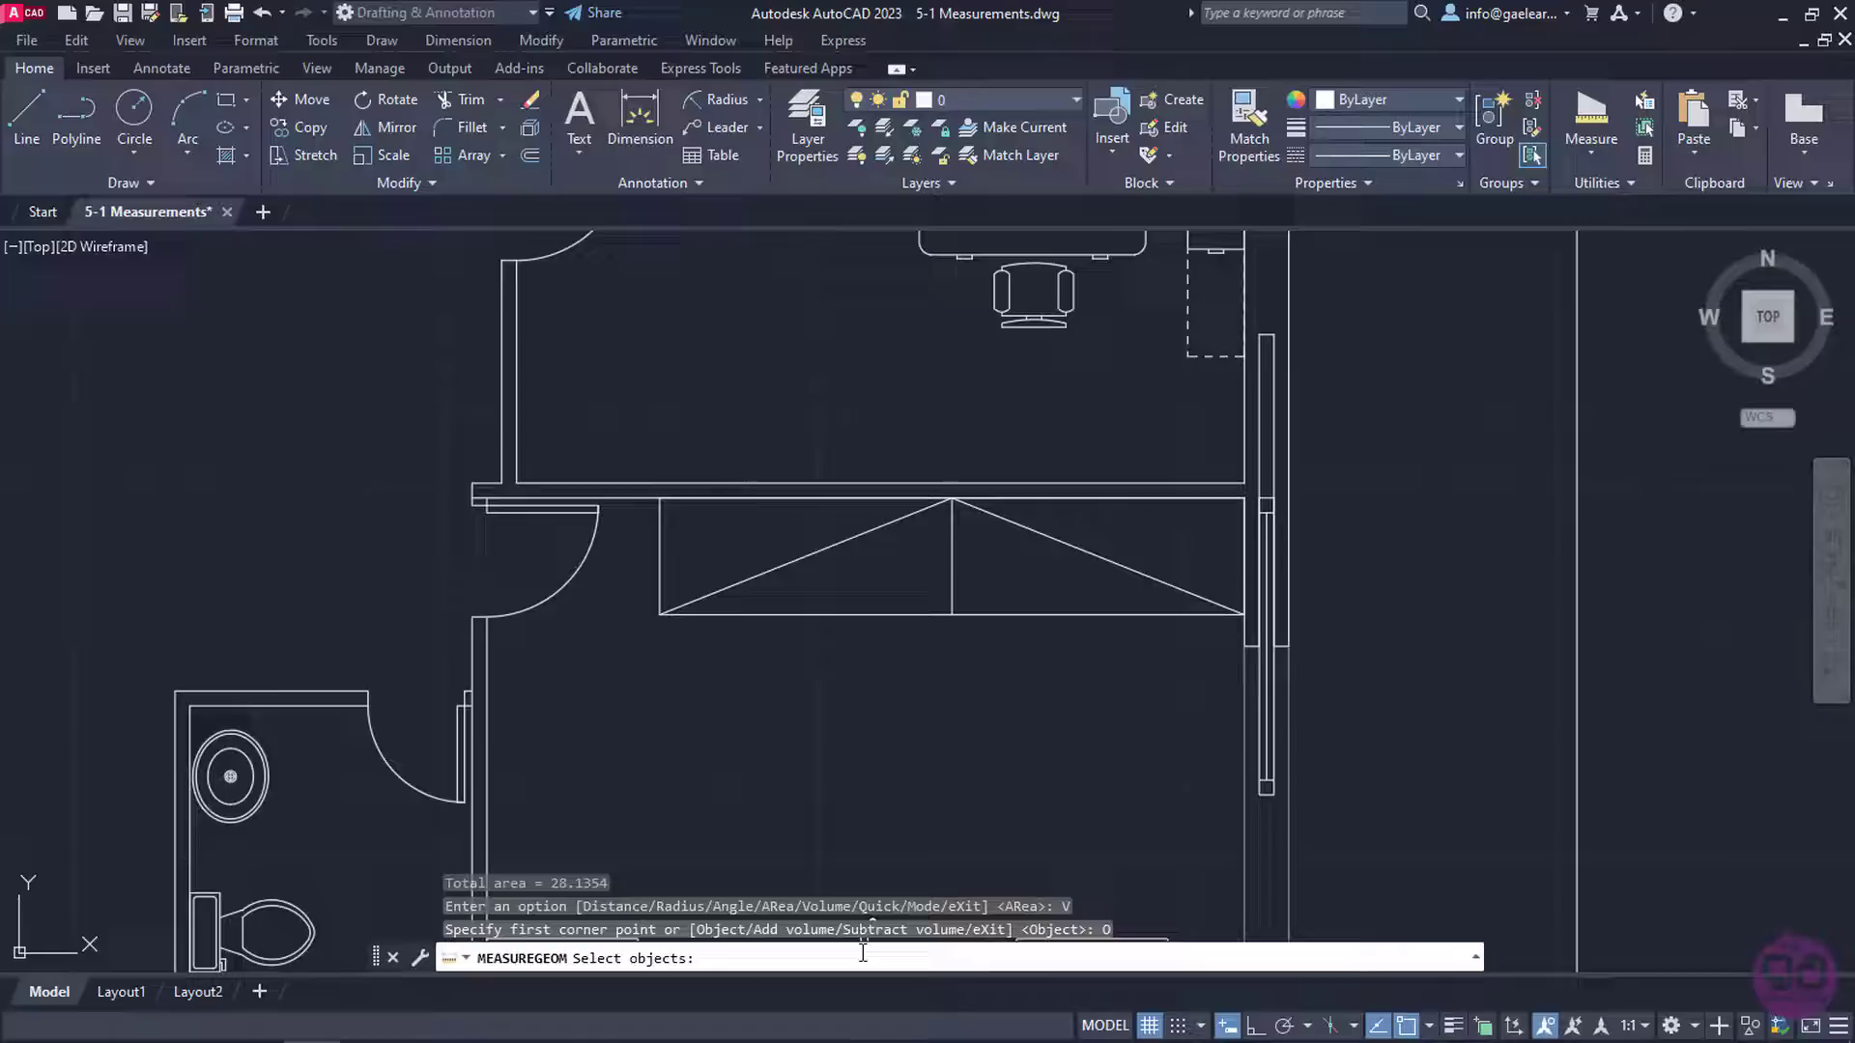
{"action": "left_click", "coordinate": [851, 614]}
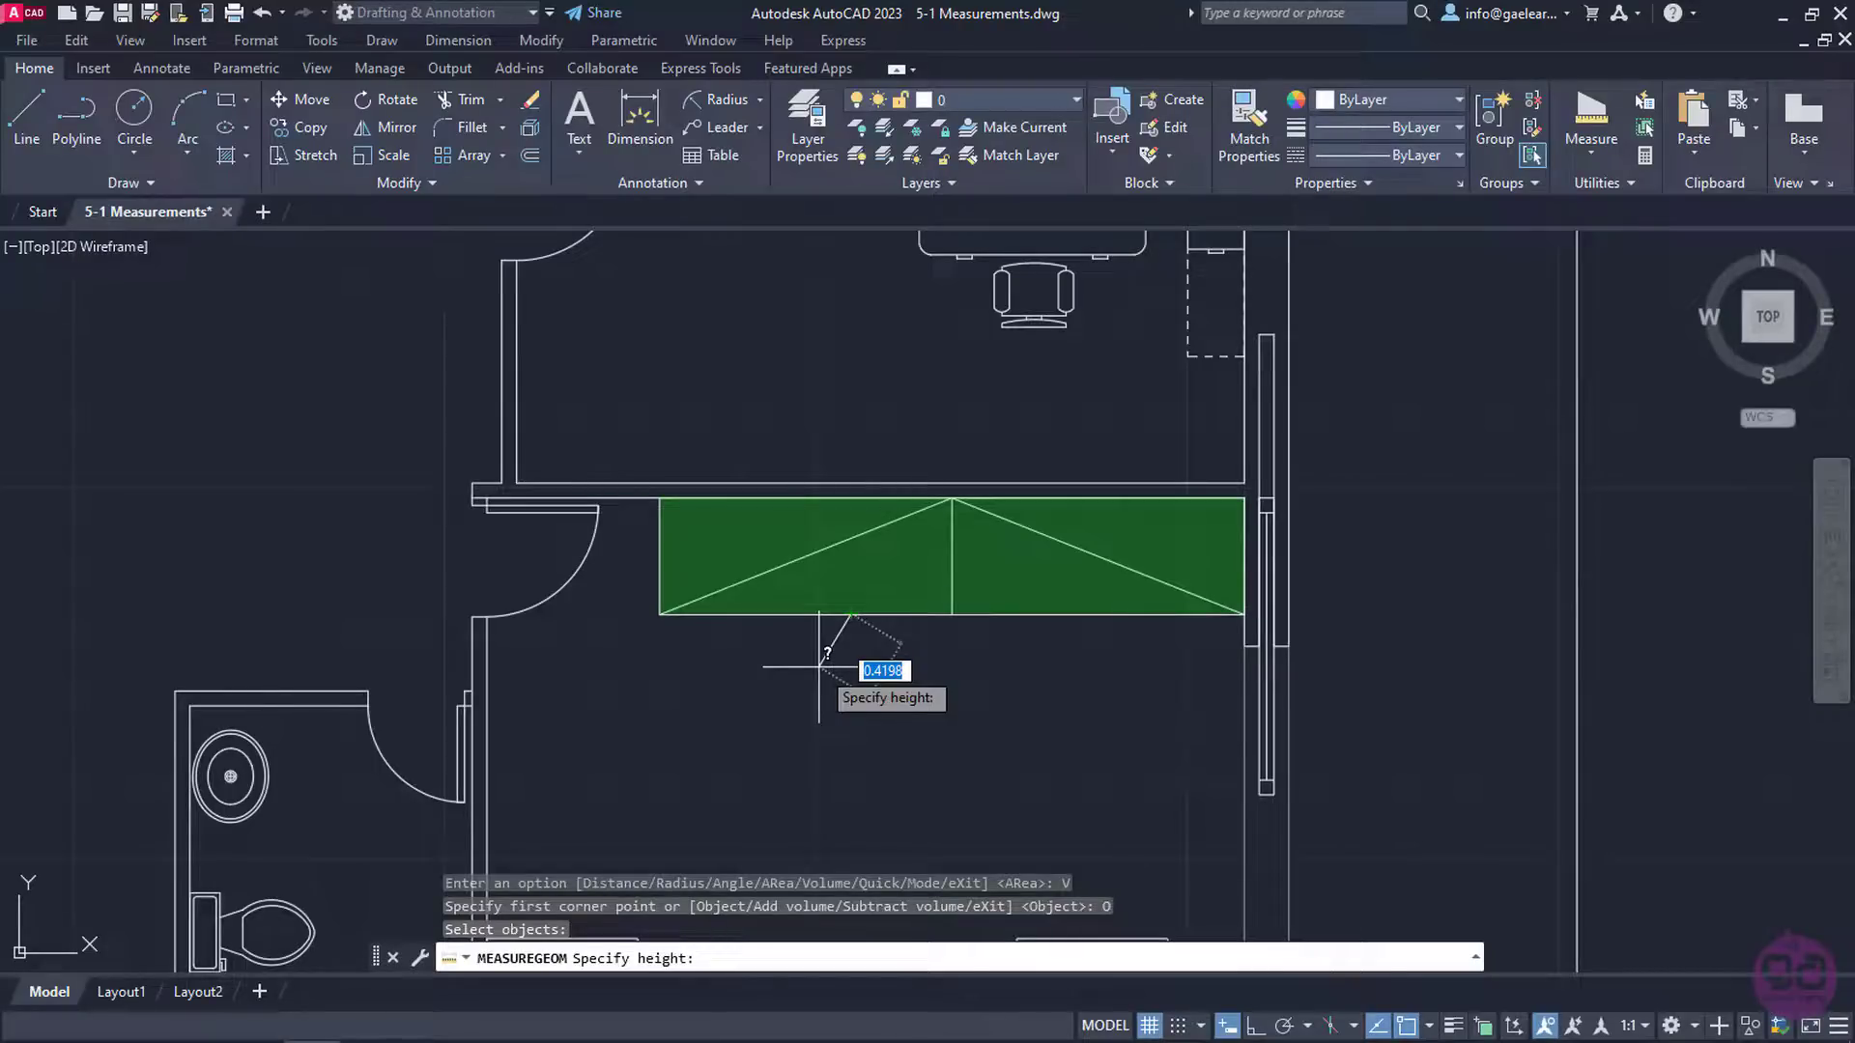
{"action": "type", "text": "1.76"}
{"action": "key", "text": "Return"}
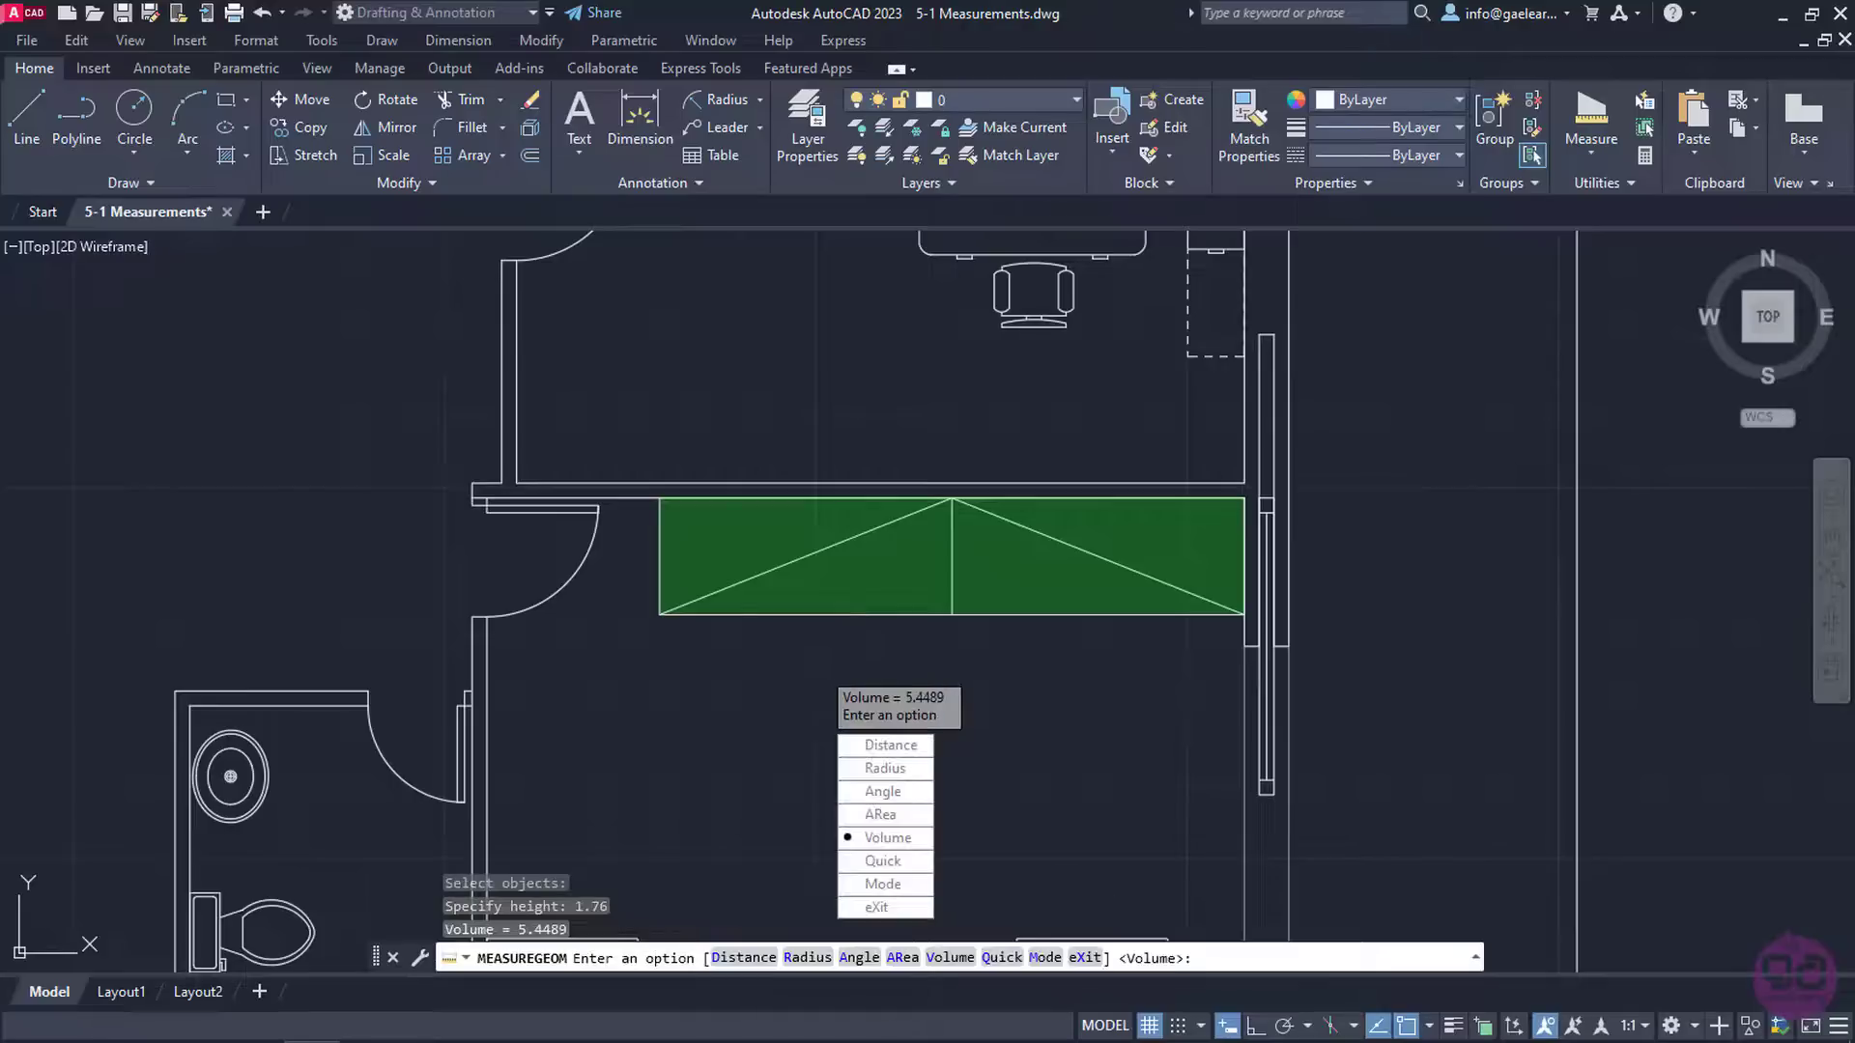